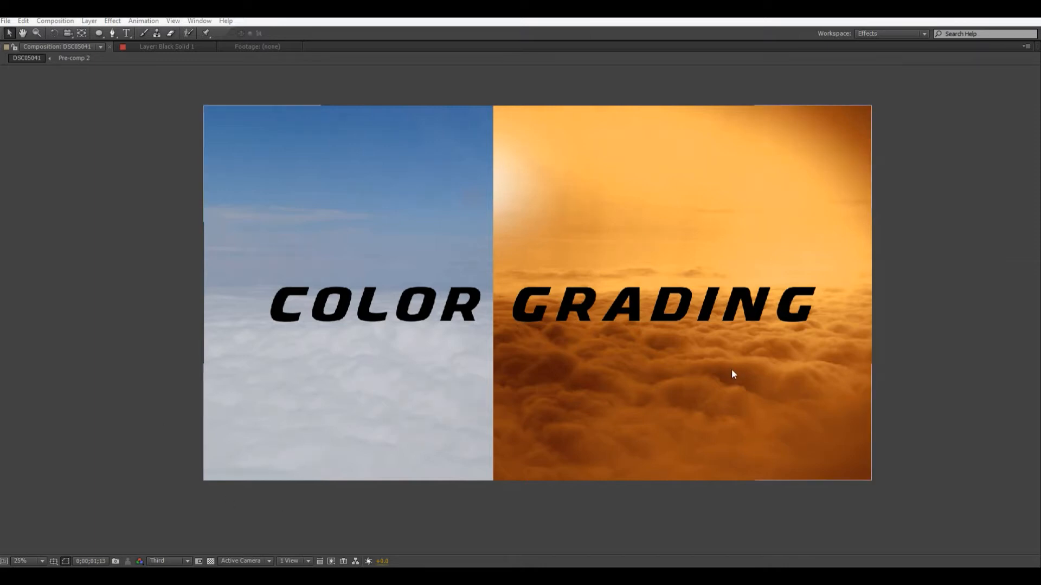
Play through the finished DSC05041 composition and examine the grading transition, the clouds and the title up close.
left_click(939, 322)
key("space")
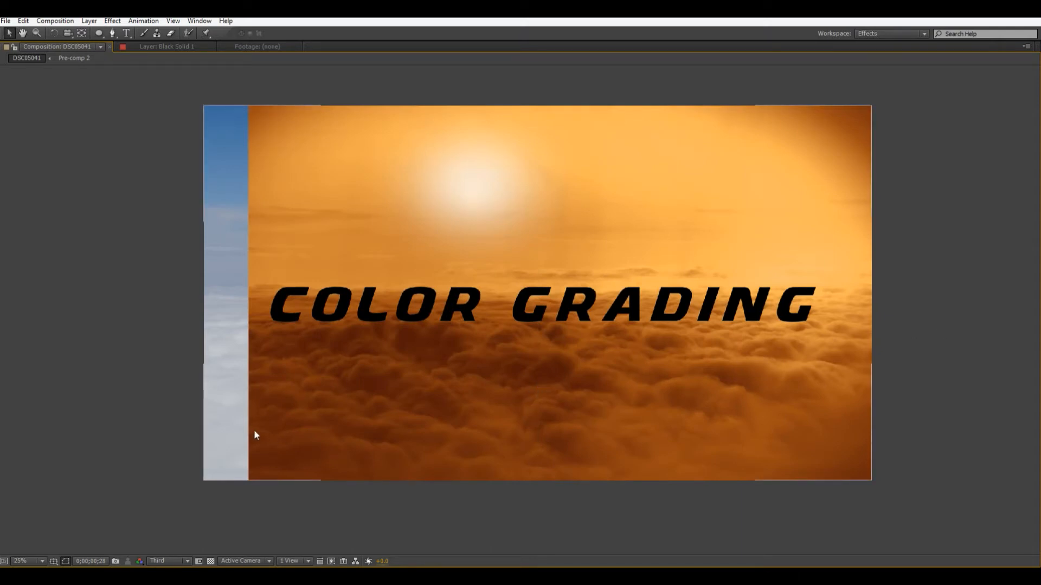
scroll(515, 404, "up", 2)
left_click_drag(515, 405, 553, 200)
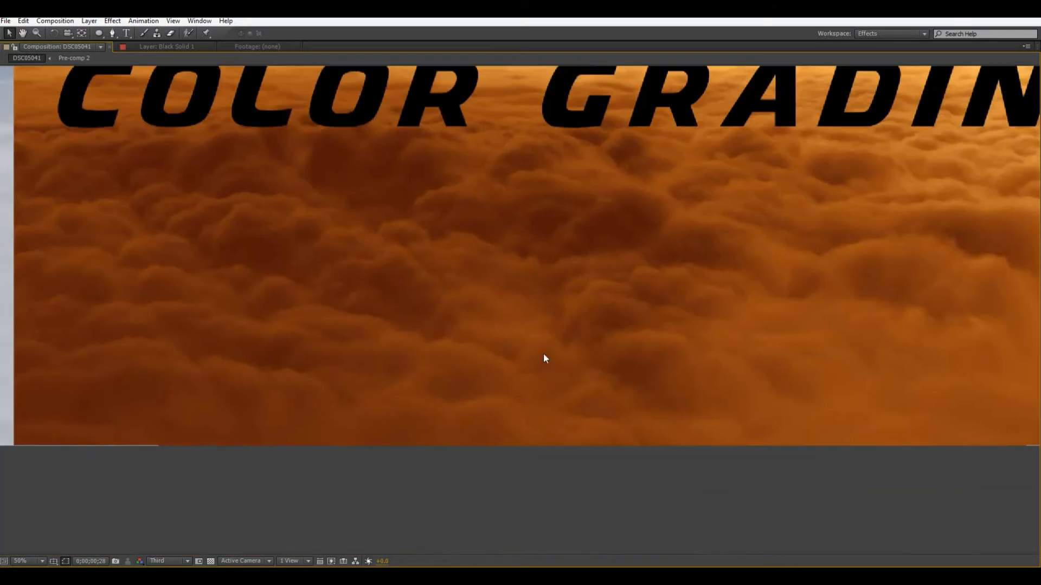
left_click_drag(611, 232, 629, 472)
left_click_drag(560, 211, 537, 484)
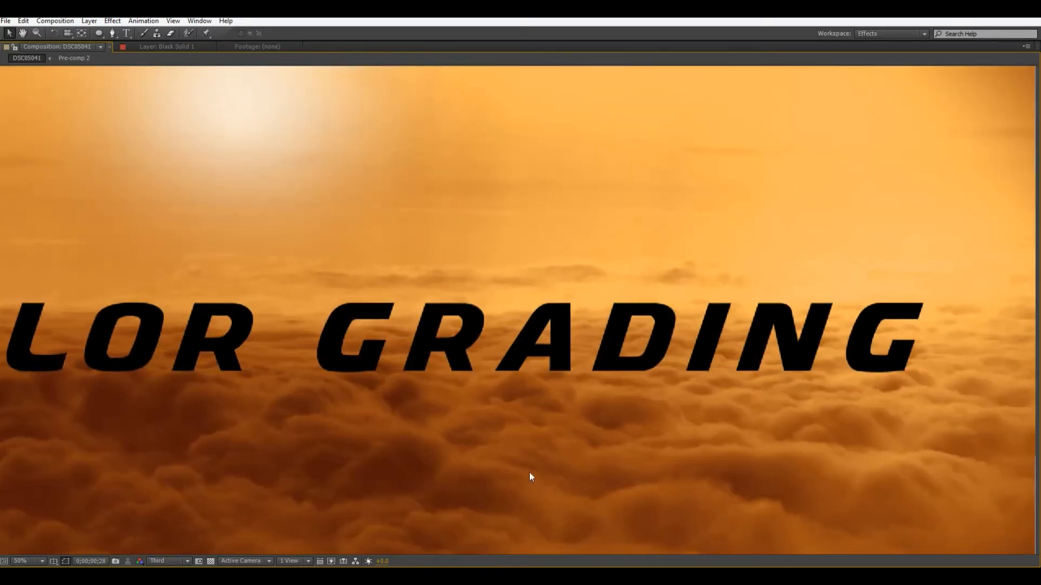
scroll(590, 408, "down", 2)
left_click_drag(860, 365, 925, 364)
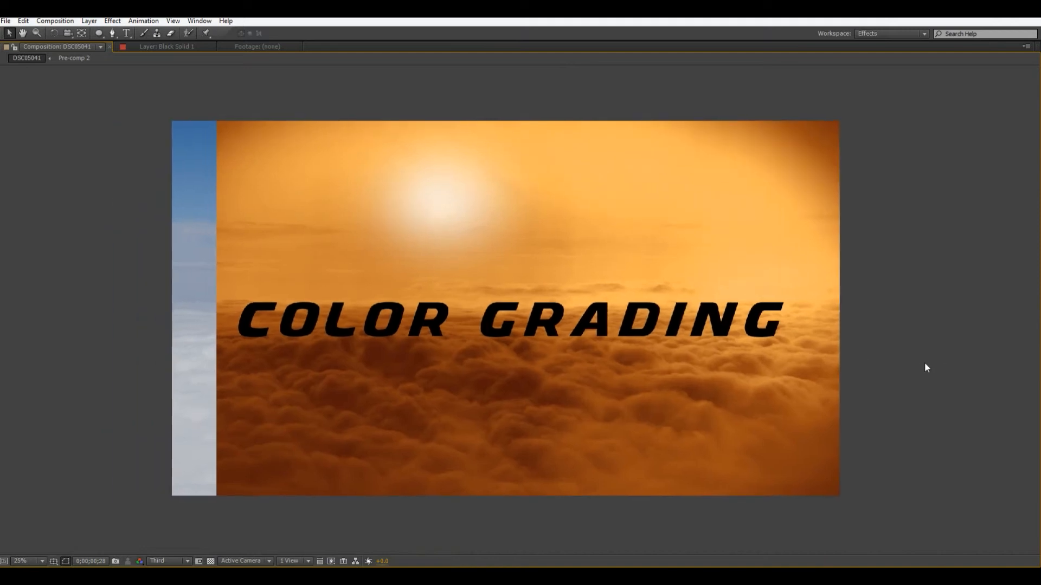
Open the empty DSC05042 composition and add the DSC05041.JPG photo to it as a layer.
key("grave")
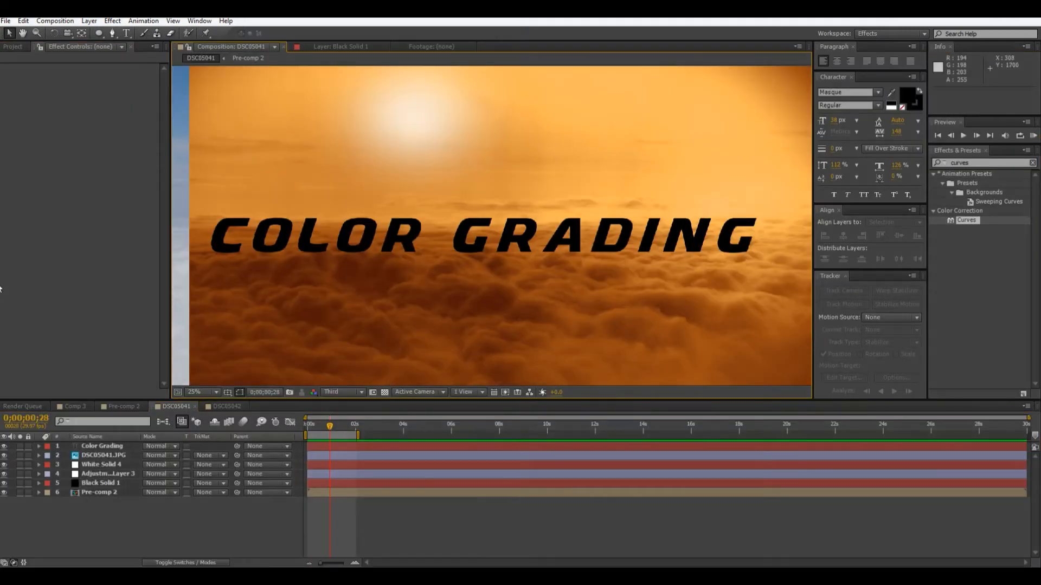
left_click(223, 407)
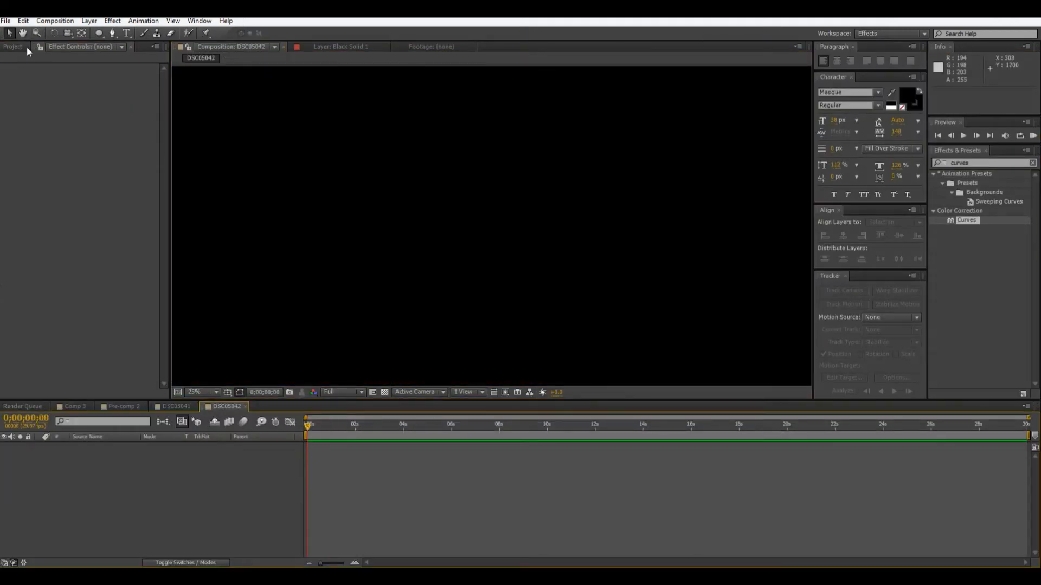
left_click(26, 46)
left_click_drag(32, 205, 377, 463)
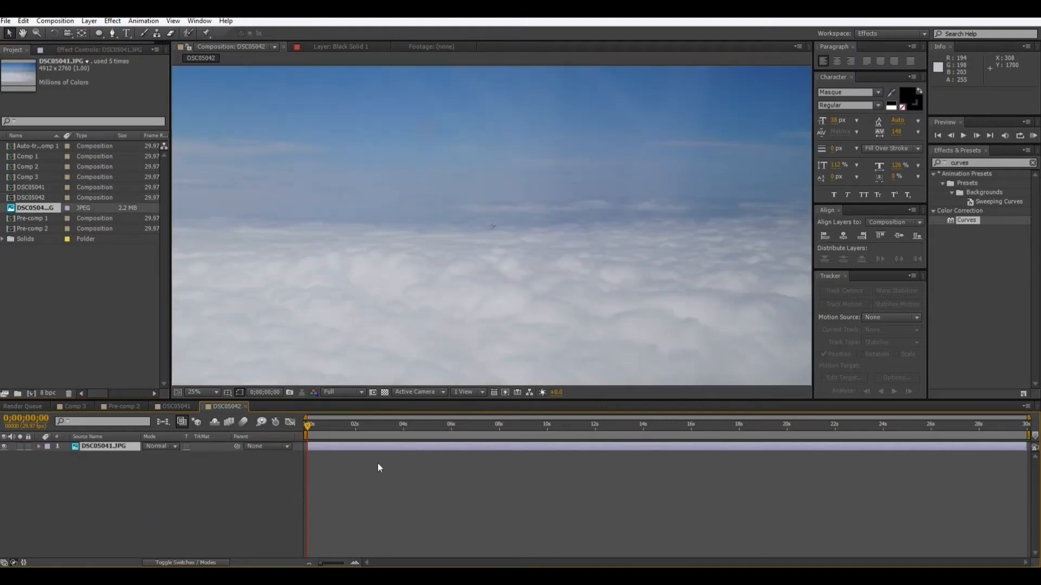
Apply the Curves effect to the DSC05041.JPG cloud photo.
scroll(402, 305, "down", 1)
left_click(401, 327)
scroll(402, 328, "up", 1)
left_click_drag(415, 325, 448, 304)
left_click_drag(970, 220, 402, 263)
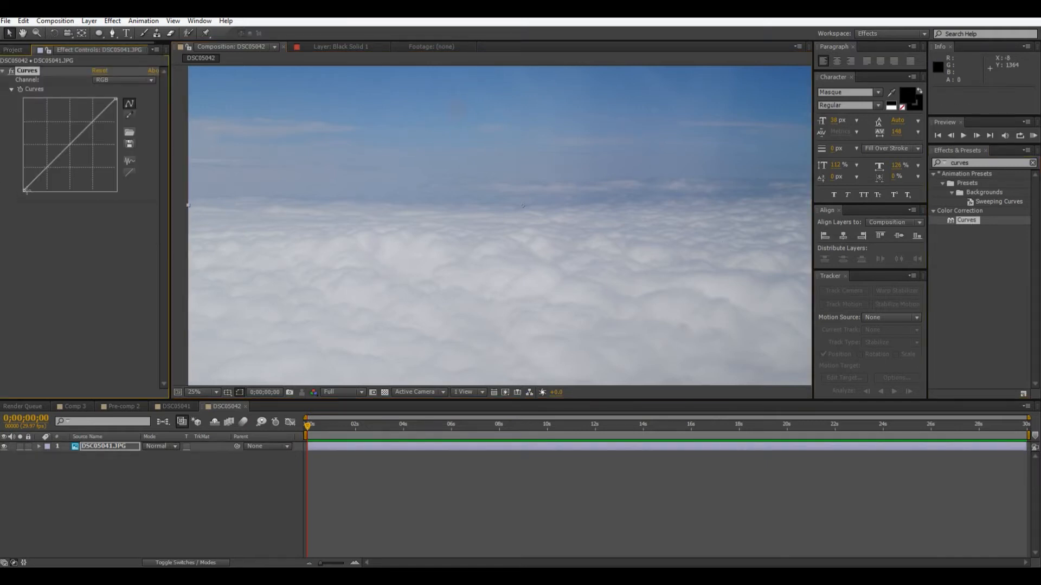
Raise the RGB curve's black point to the maximum and bend the midtones and highlights down into a wave.
left_click_drag(23, 190, 2, 105)
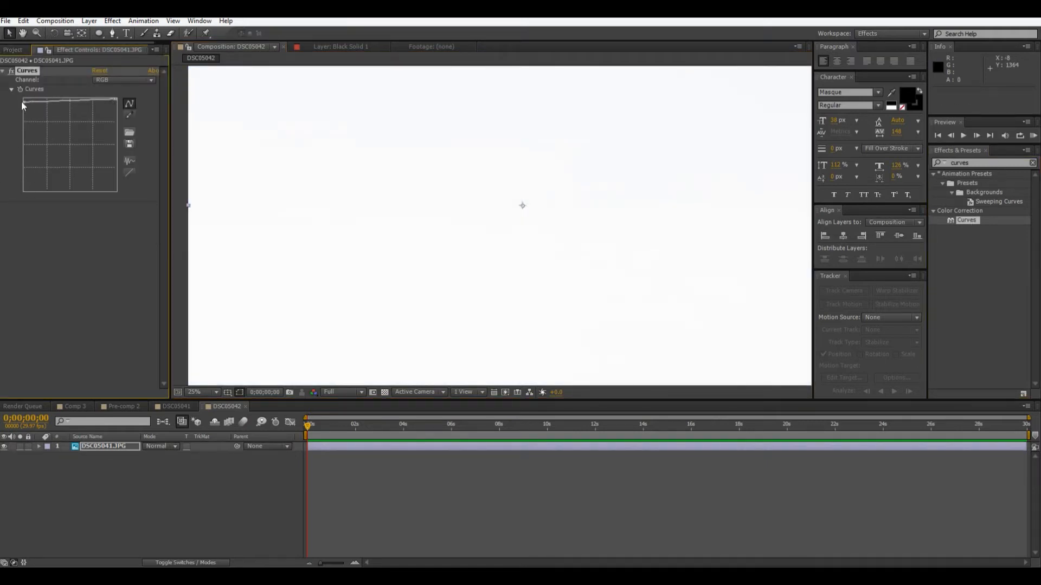
left_click_drag(62, 101, 80, 174)
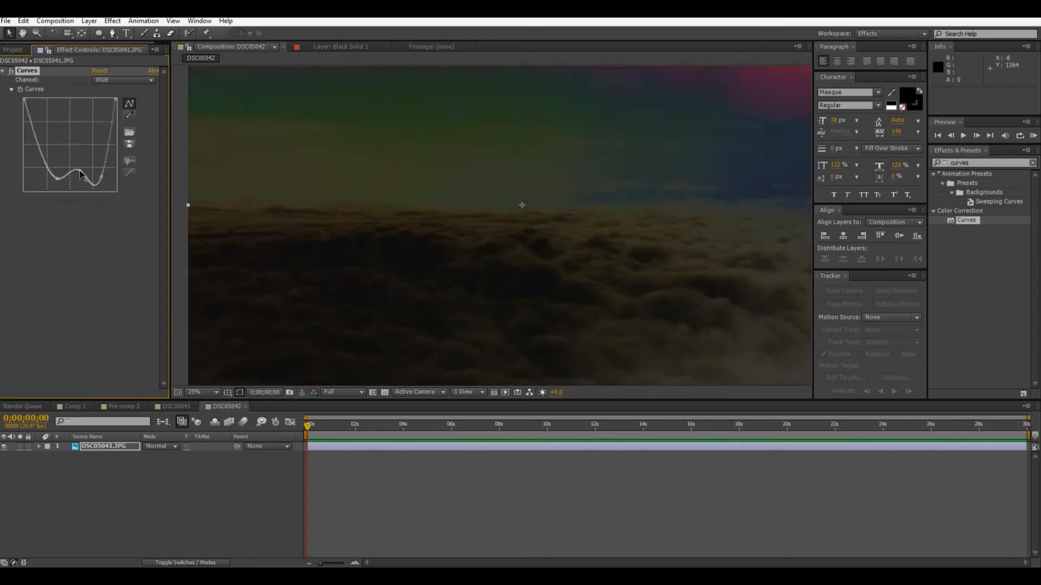
left_click_drag(102, 179, 77, 174)
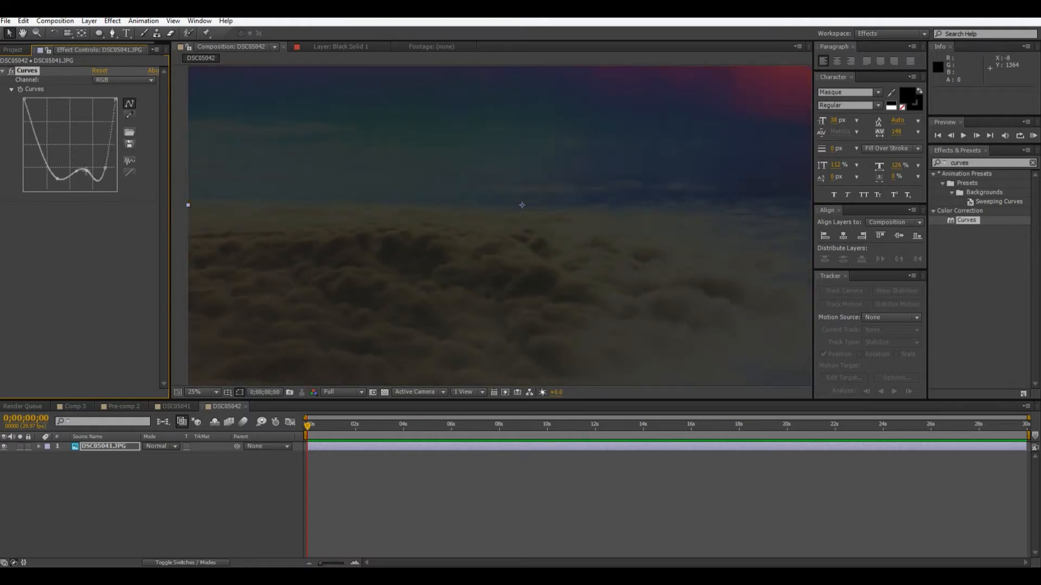
left_click_drag(77, 174, 81, 163)
Reshape the RGB curve by lifting its shadow point close to the top and deepening the dip before the highlights.
scroll(391, 263, "up", 2)
left_click_drag(378, 355, 570, 300)
scroll(570, 302, "down", 1)
scroll(553, 262, "down", 1)
scroll(564, 267, "up", 1)
left_click_drag(58, 178, 52, 117)
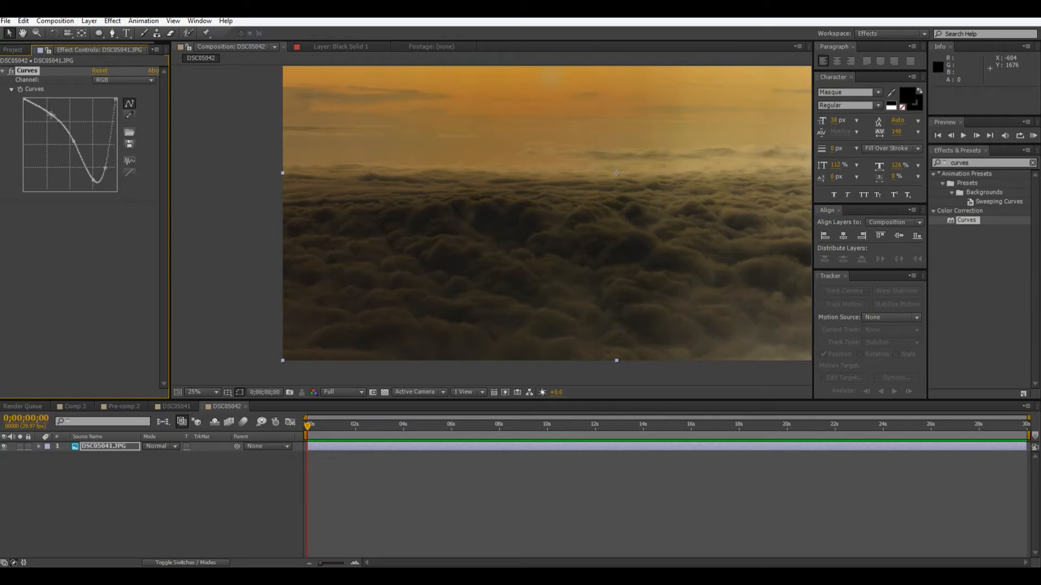
left_click_drag(641, 289, 617, 286)
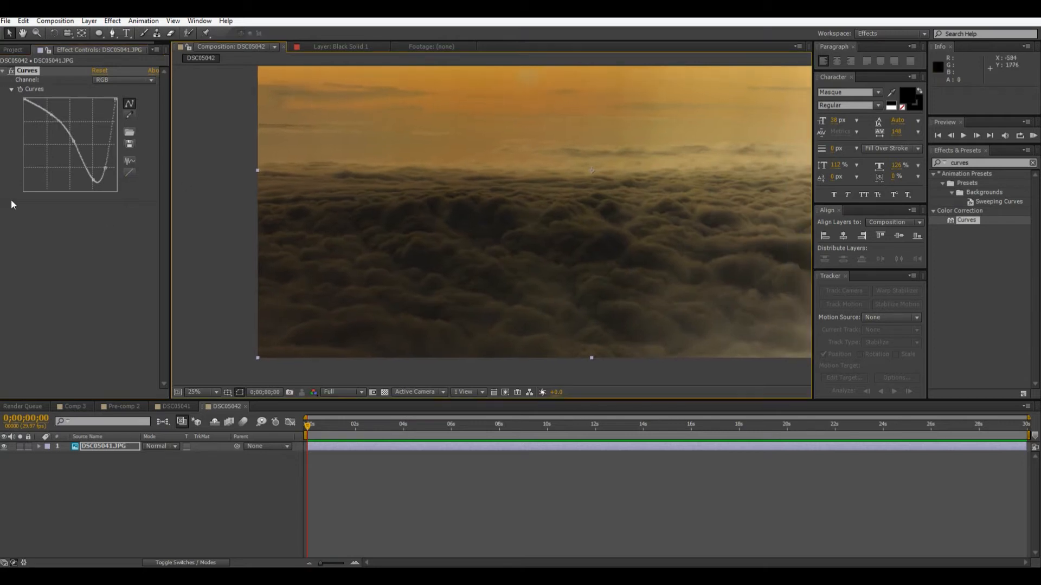
mouse_move(93, 180)
left_mouse_down()
mouse_move(107, 188)
mouse_move(106, 167)
left_mouse_up()
Inspect the graded clouds, search the effects for "black", and apply Black & White to the photo.
scroll(579, 192, "up", 2)
left_click_drag(579, 193, 271, 344)
left_click_drag(594, 216, 293, 253)
scroll(584, 247, "down", 2)
scroll(584, 250, "up", 2)
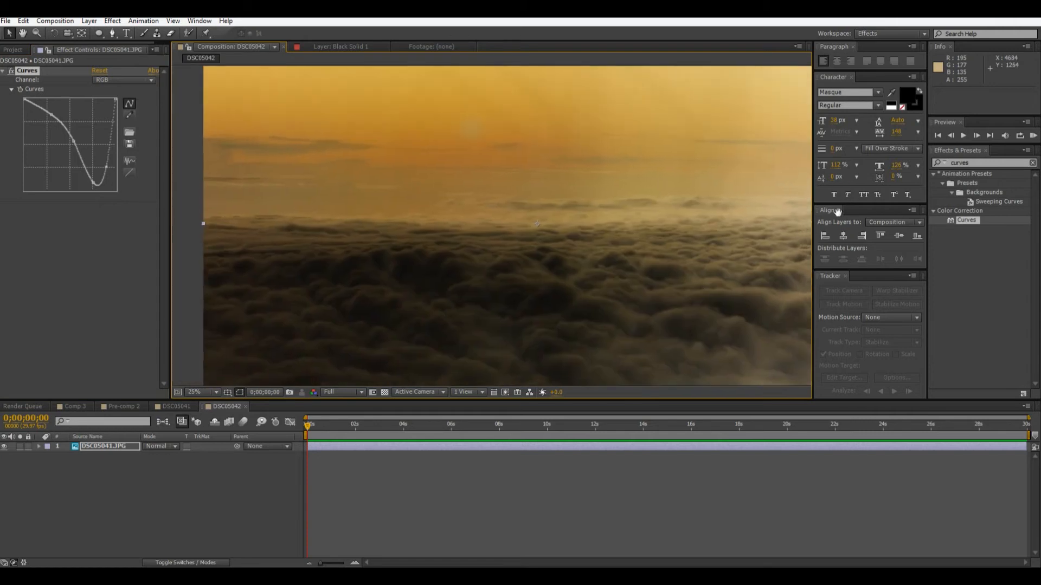
scroll(627, 205, "down", 2)
scroll(637, 217, "up", 2)
left_click(996, 164)
type("black")
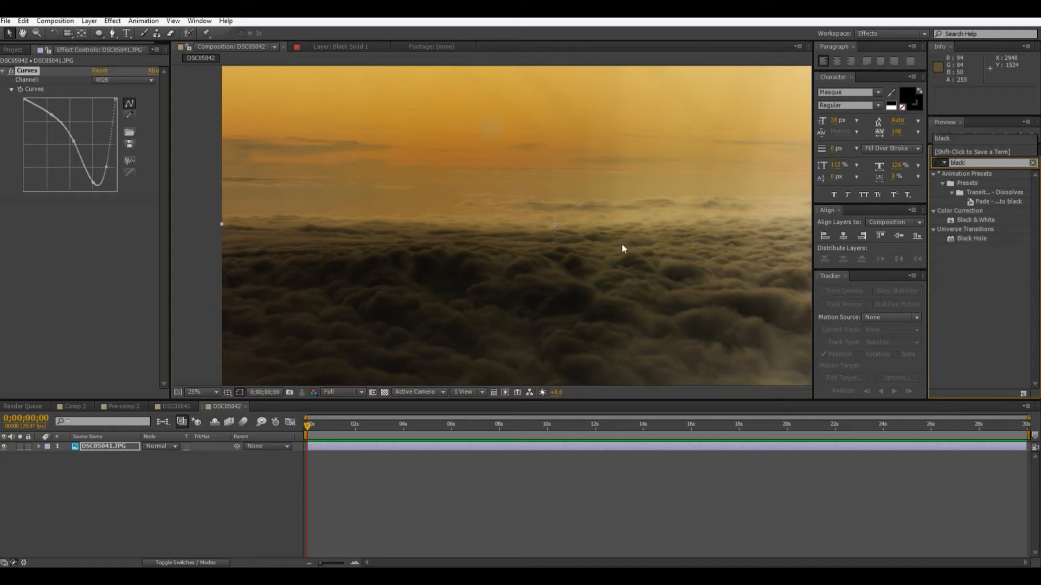
double_click(974, 223)
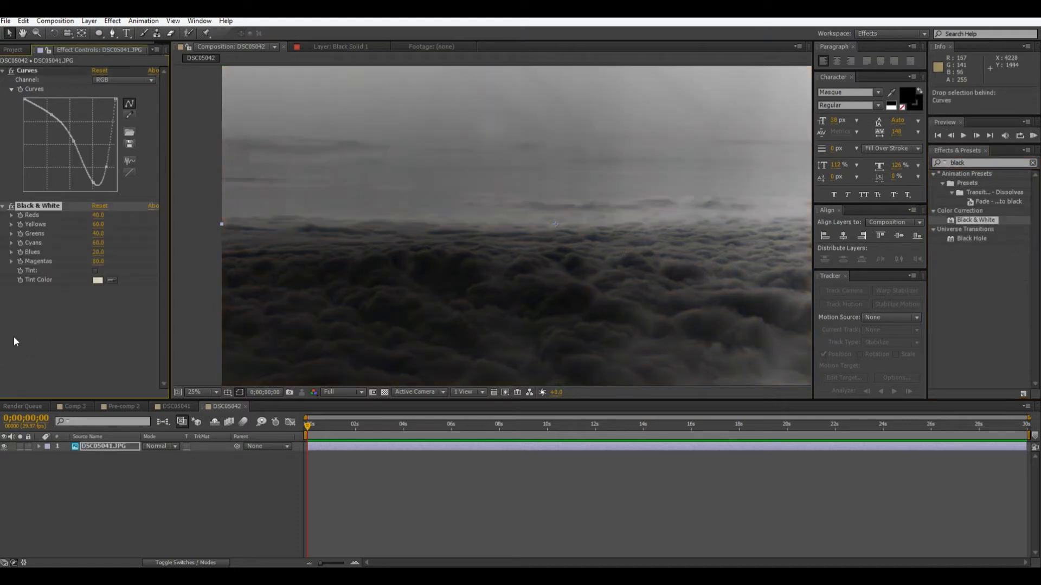
Set the Black & White effect's Reds to 7 and Yellows to 47.
key("comma")
left_click(302, 284)
key("period")
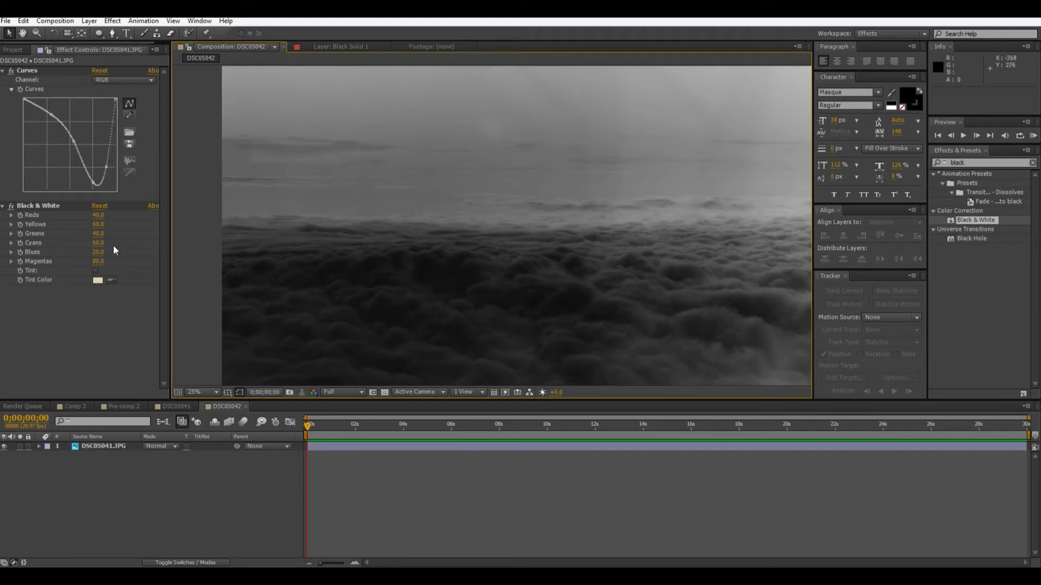
mouse_move(98, 217)
left_mouse_down()
mouse_move(120, 230)
mouse_move(92, 228)
left_mouse_up()
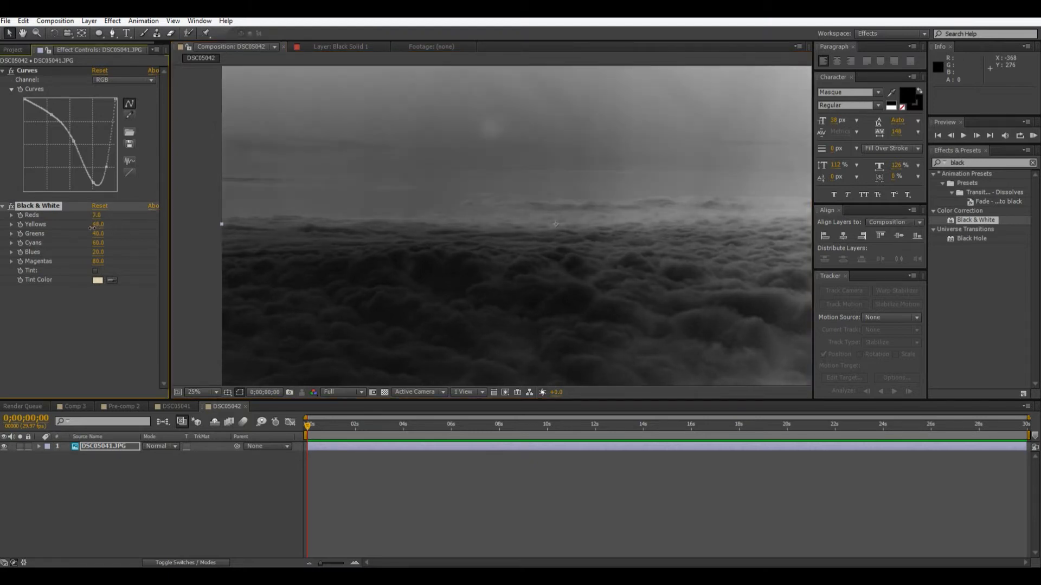
Examine the black-and-white image as a whole and the faint bright spot in the sky up close.
scroll(339, 284, "down", 1)
left_click(330, 284)
scroll(331, 284, "up", 1)
left_click_drag(340, 335, 242, 302)
scroll(349, 289, "down", 1)
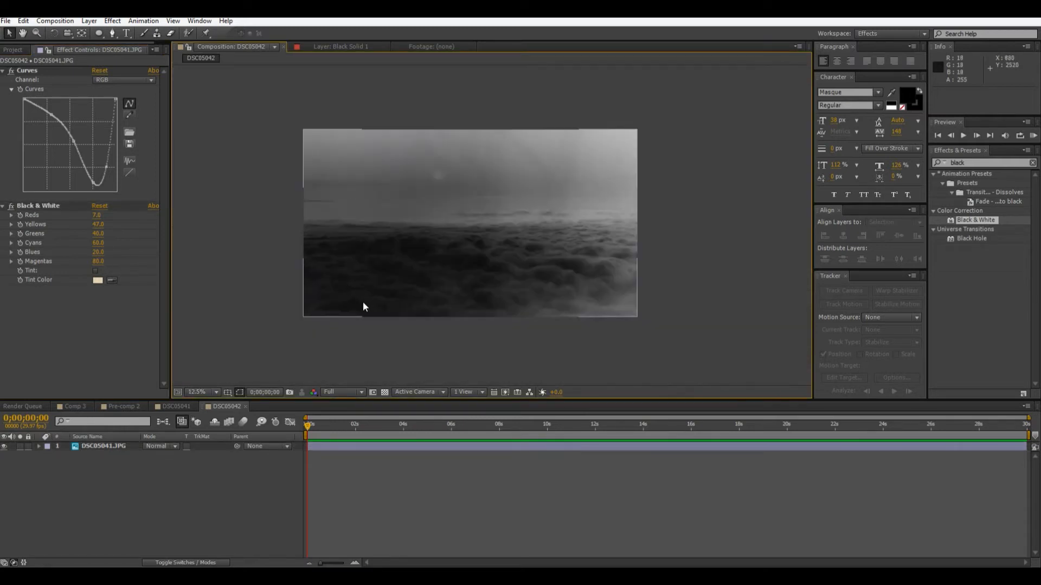
left_click_drag(566, 308, 600, 324)
scroll(585, 316, "up", 1)
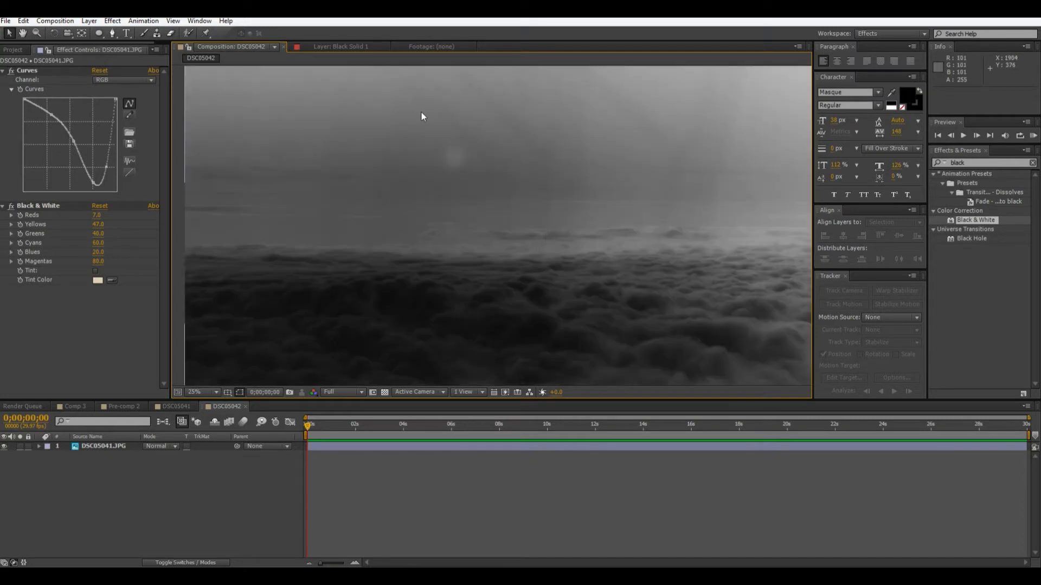
scroll(469, 218, "up", 4)
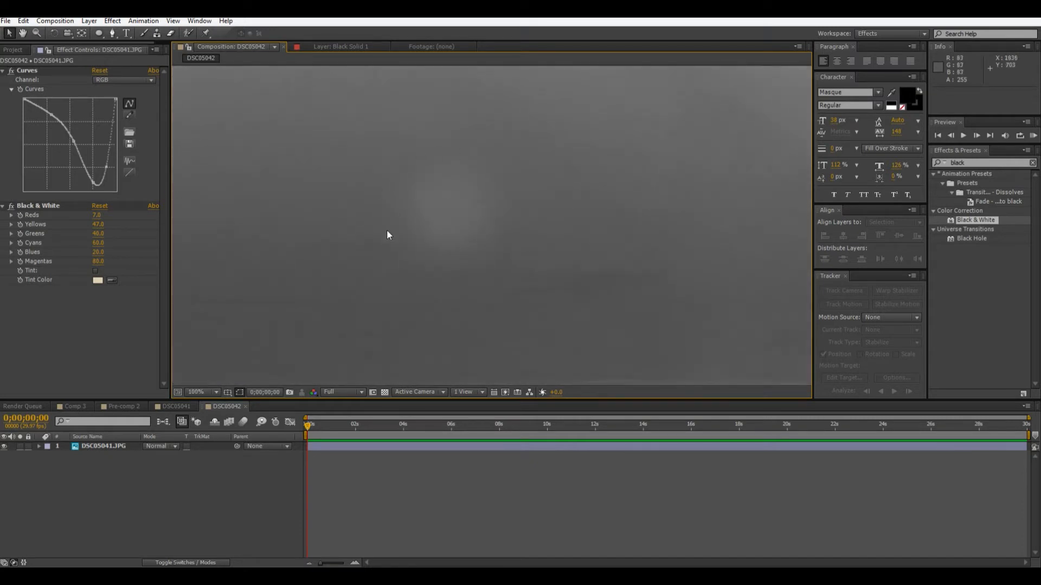
scroll(502, 178, "down", 6)
scroll(499, 184, "up", 6)
scroll(475, 236, "down", 4)
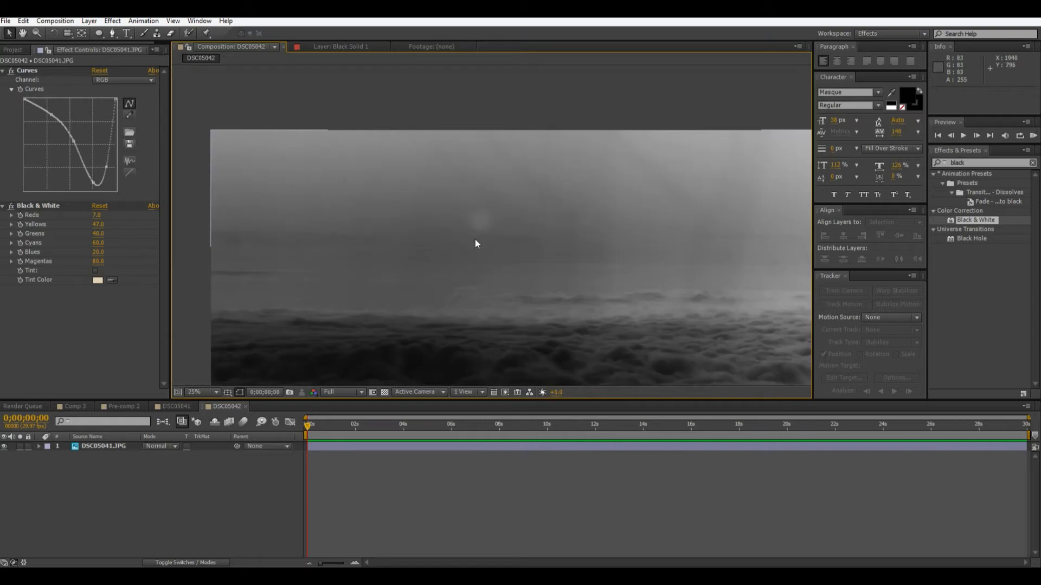
scroll(475, 245, "up", 2)
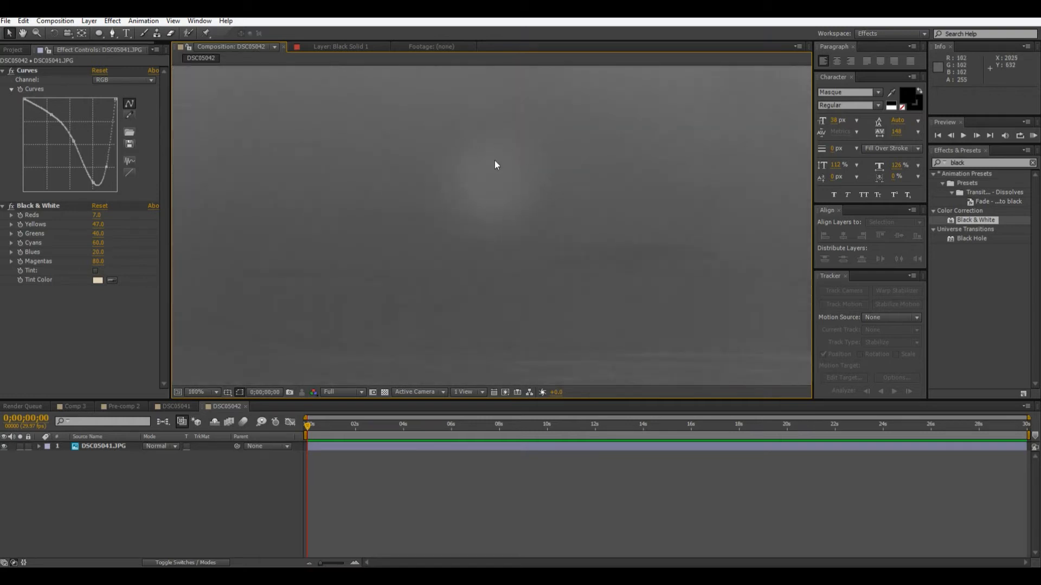
scroll(550, 238, "down", 5)
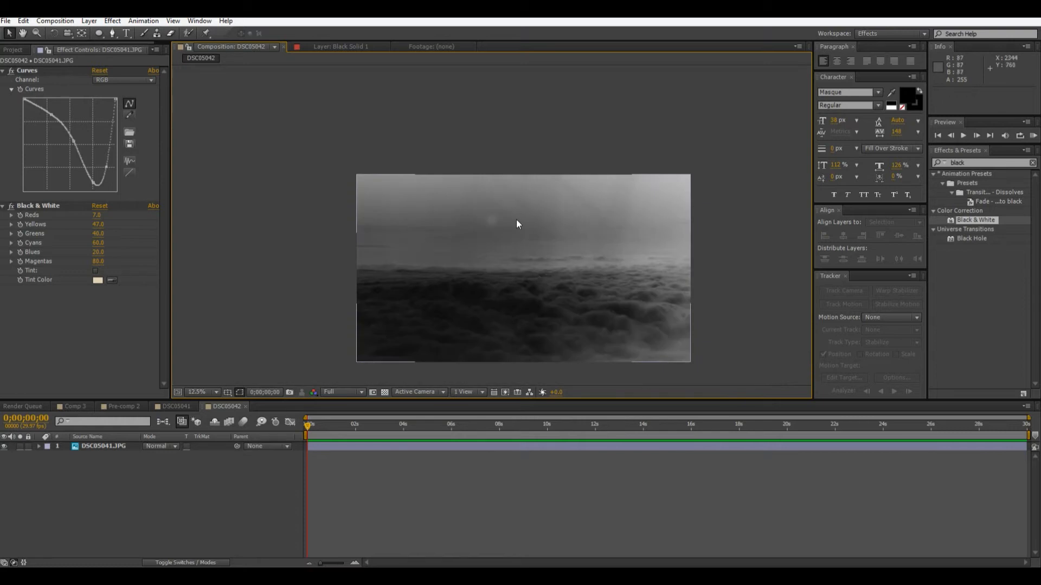
Create a white (FFFFFF) solid of 4912 × 2760 px above the photo and hide it.
right_click(129, 483)
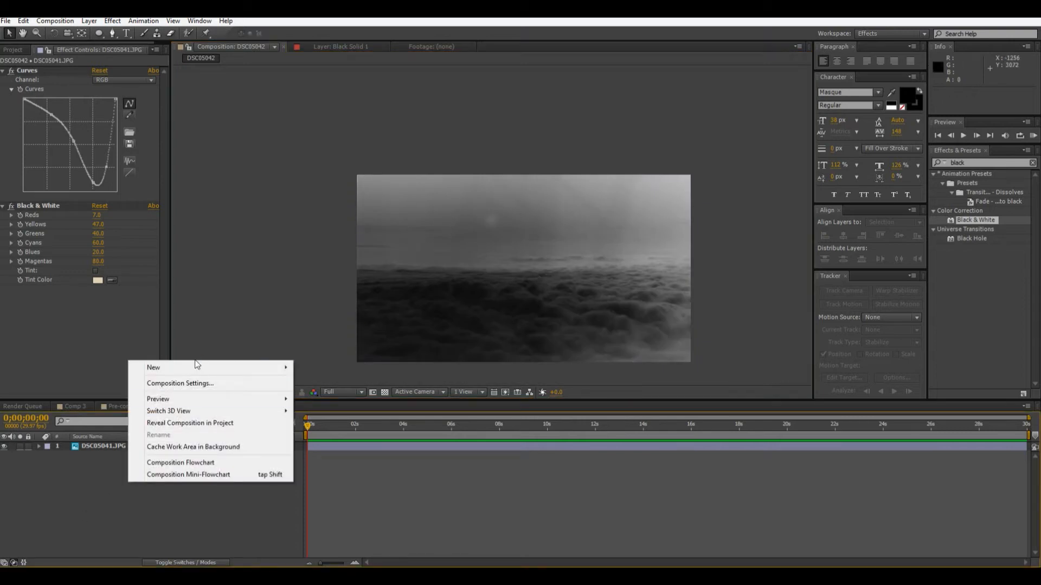
mouse_move(198, 369)
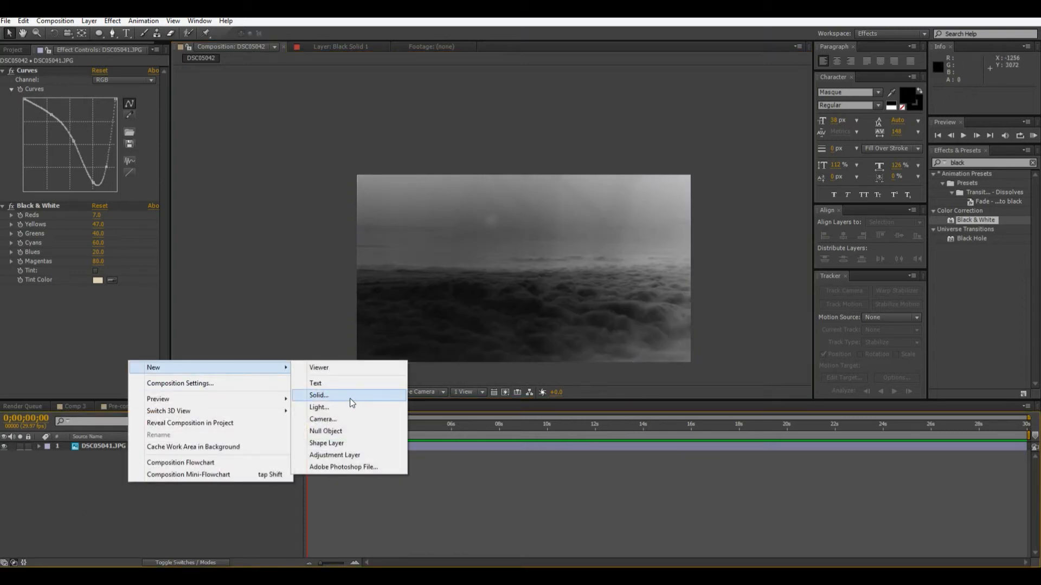
left_click(351, 399)
left_click(514, 360)
left_click_drag(575, 331, 399, 196)
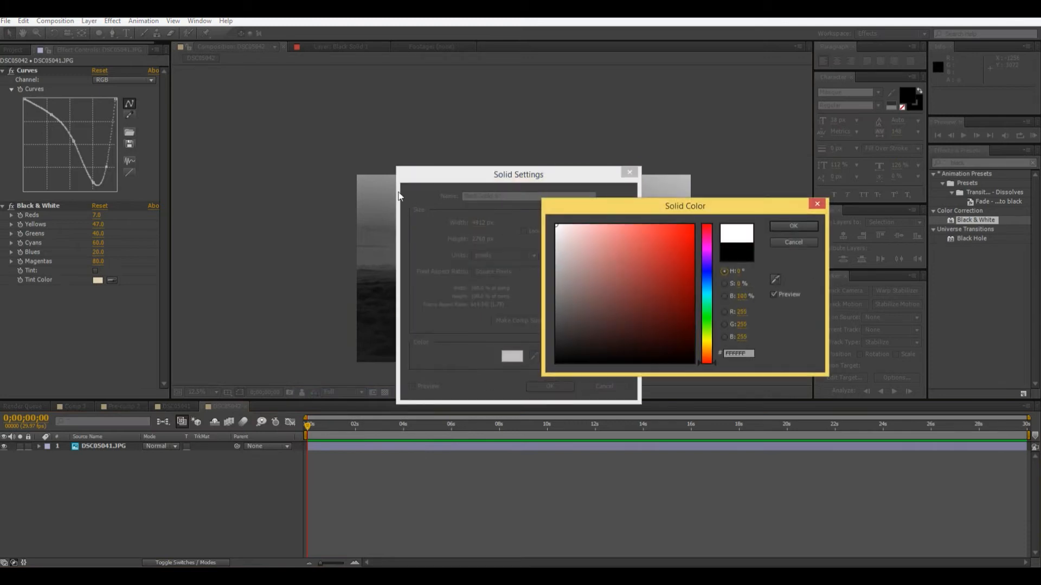
left_click(793, 227)
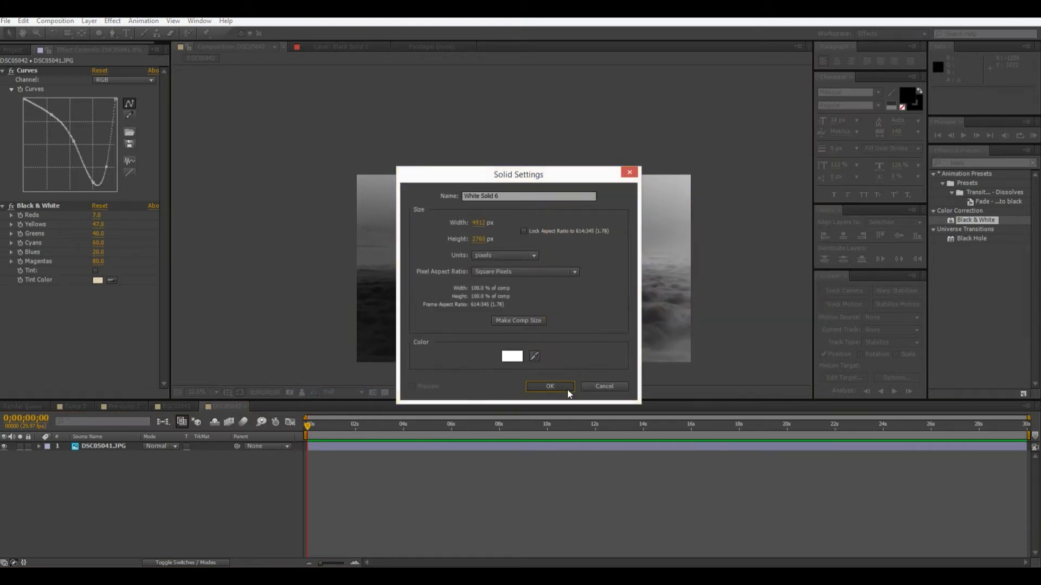
left_click(553, 386)
left_click(4, 447)
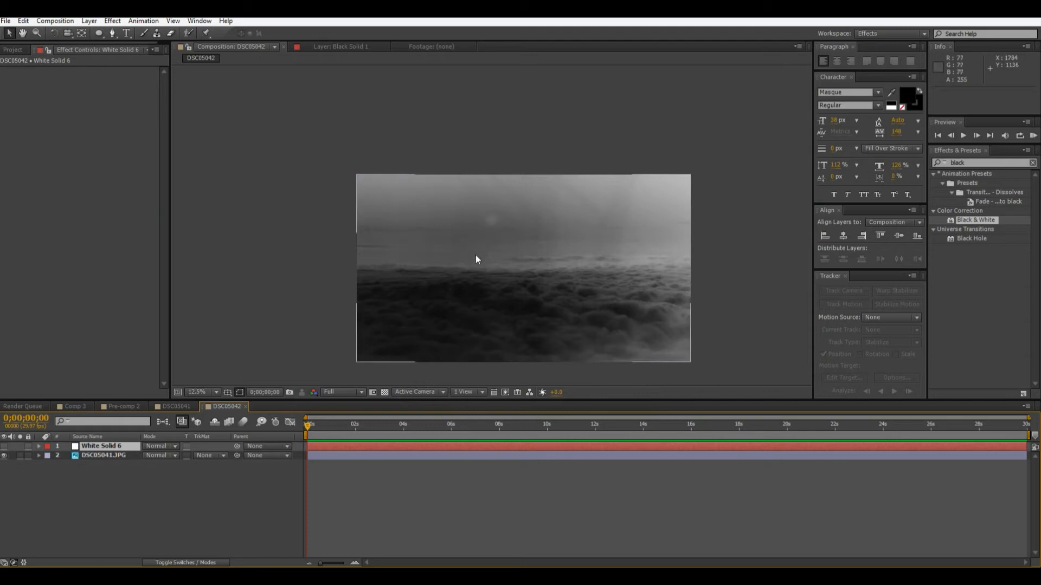
Draw an elliptical mask about 401 × 347 px on the hidden white solid, around the bright spot in the sky.
scroll(478, 250, "up", 6)
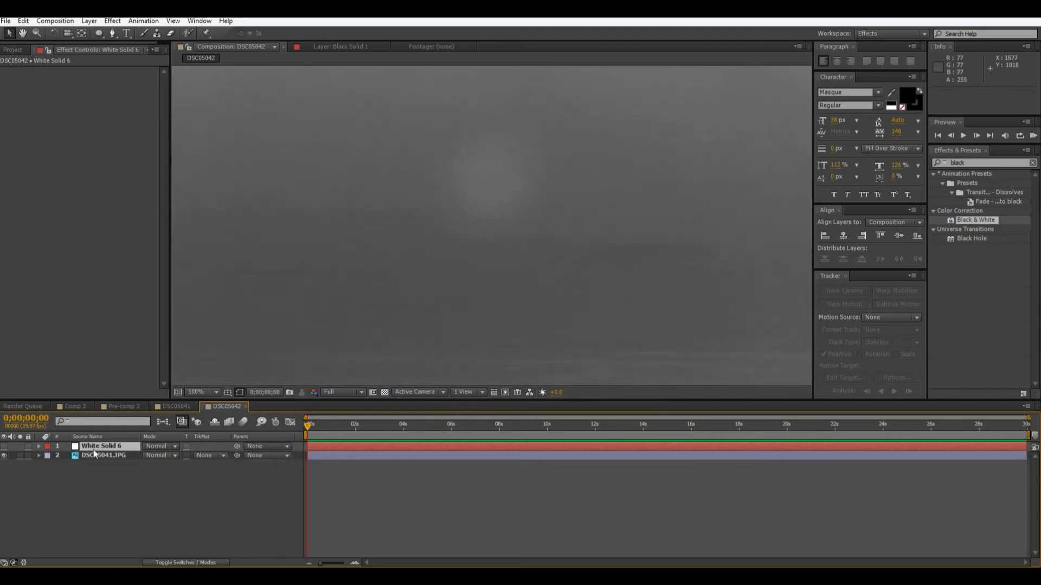
left_click(98, 33)
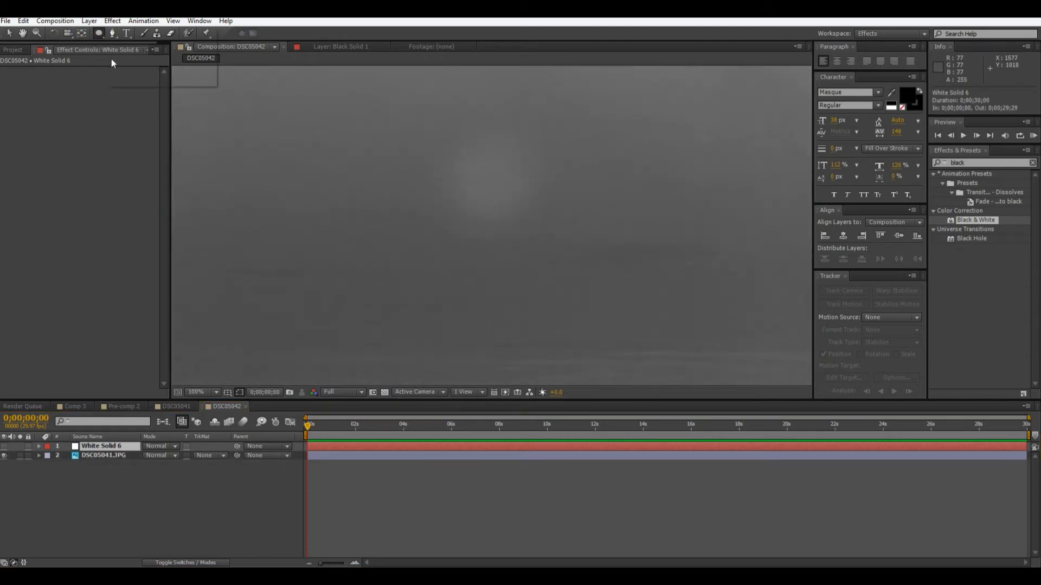
left_click(151, 59)
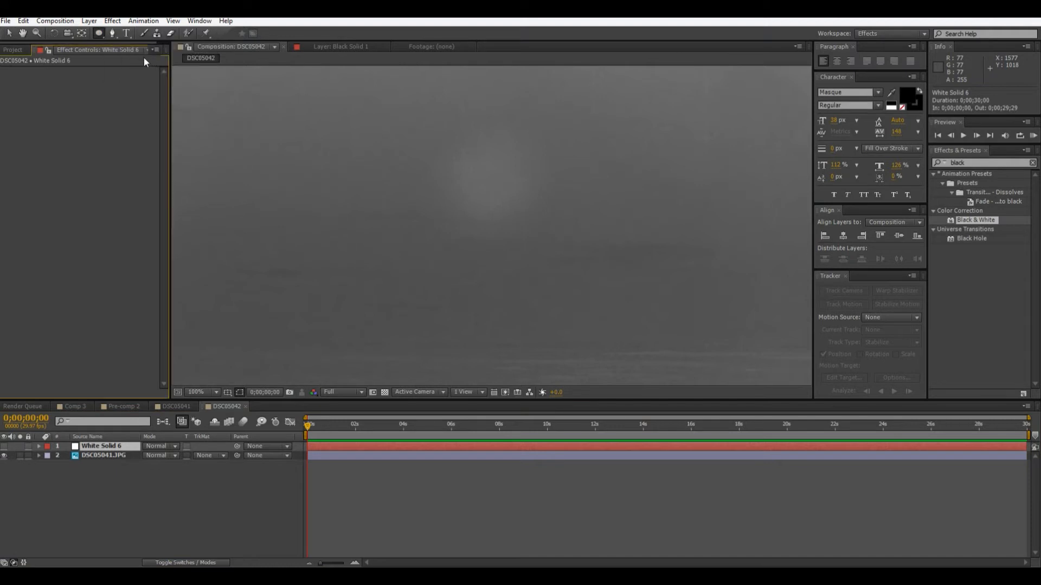
left_click(99, 34)
left_click(133, 58)
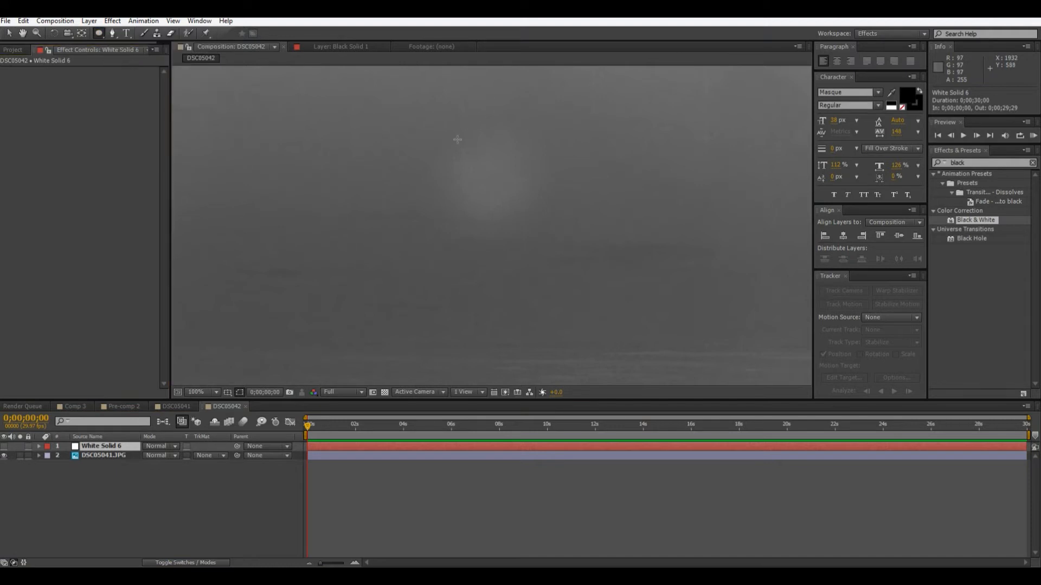
left_click_drag(448, 140, 656, 315)
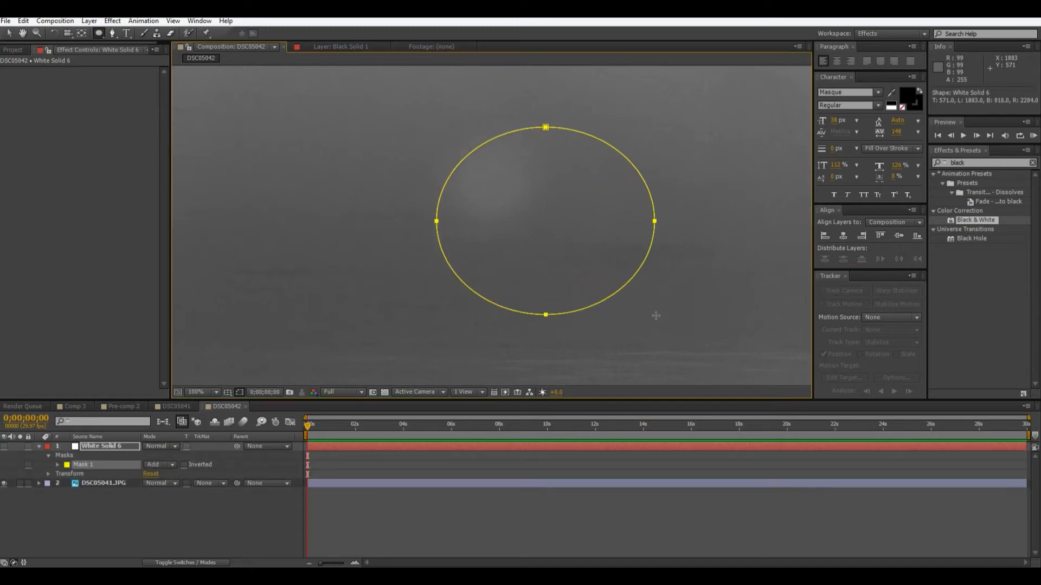
Try to shift the elliptical mask over the bright spot, and undo the move.
key("v")
left_click(555, 232)
left_click_drag(577, 269, 543, 264)
left_click(553, 267)
key("ctrl+z")
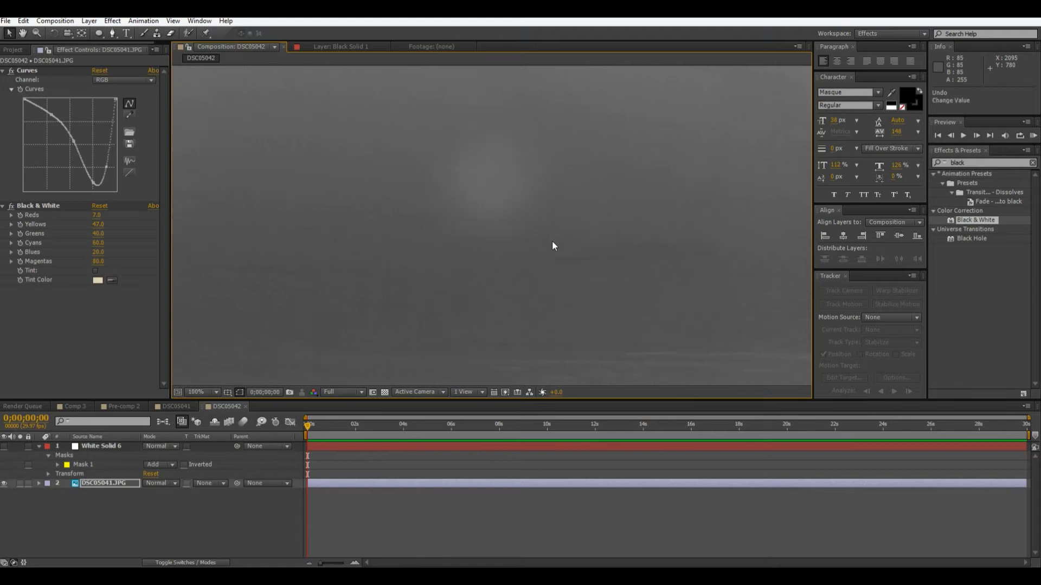
Reshape the white solid's elliptical mask by moving its points so it surrounds the bright spot in the sky.
left_click(113, 449)
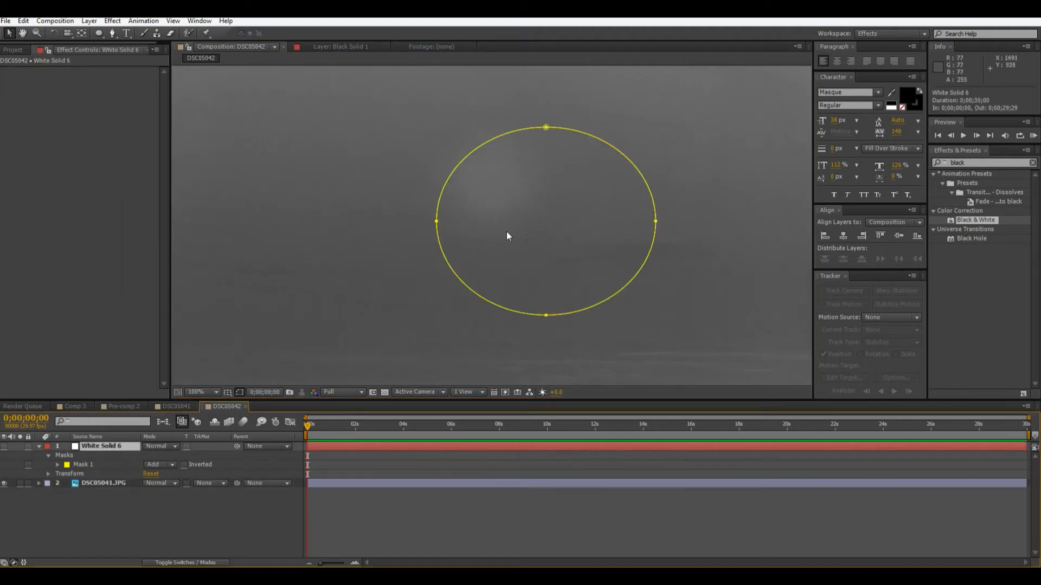
left_click(194, 359)
left_click(103, 446)
left_click_drag(545, 317, 511, 293)
left_click_drag(437, 223, 367, 204)
left_click_drag(546, 127, 498, 90)
left_click_drag(655, 260, 672, 226)
key("comma")
key("comma")
key("comma")
key("comma")
scroll(749, 297, "down", 2)
left_click(749, 296)
scroll(749, 296, "up", 2)
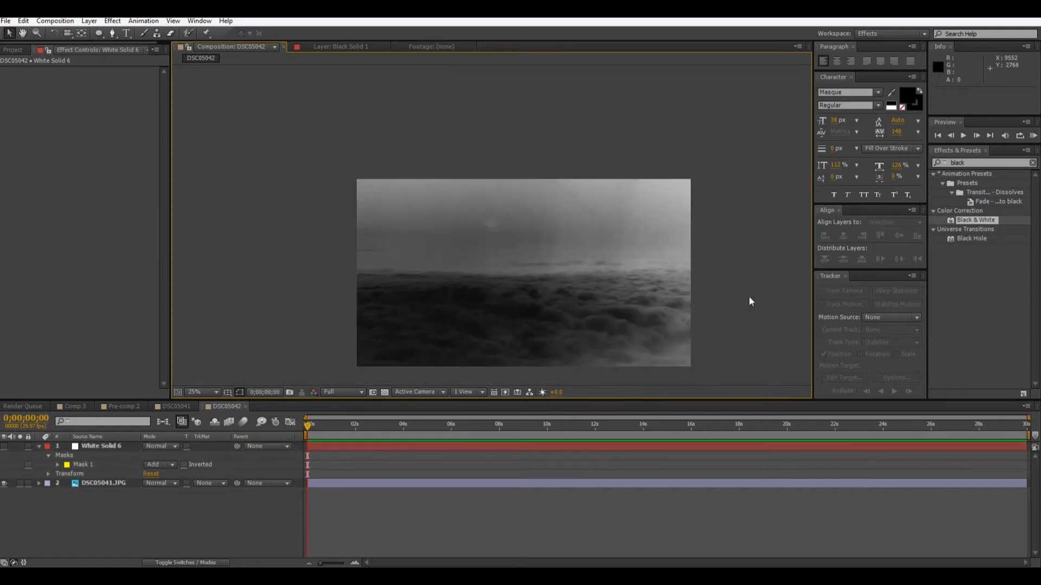
Show the white solid and set its mask feather to 605 pixels for a soft glow around the bright spot.
left_click(5, 446)
left_click(101, 447)
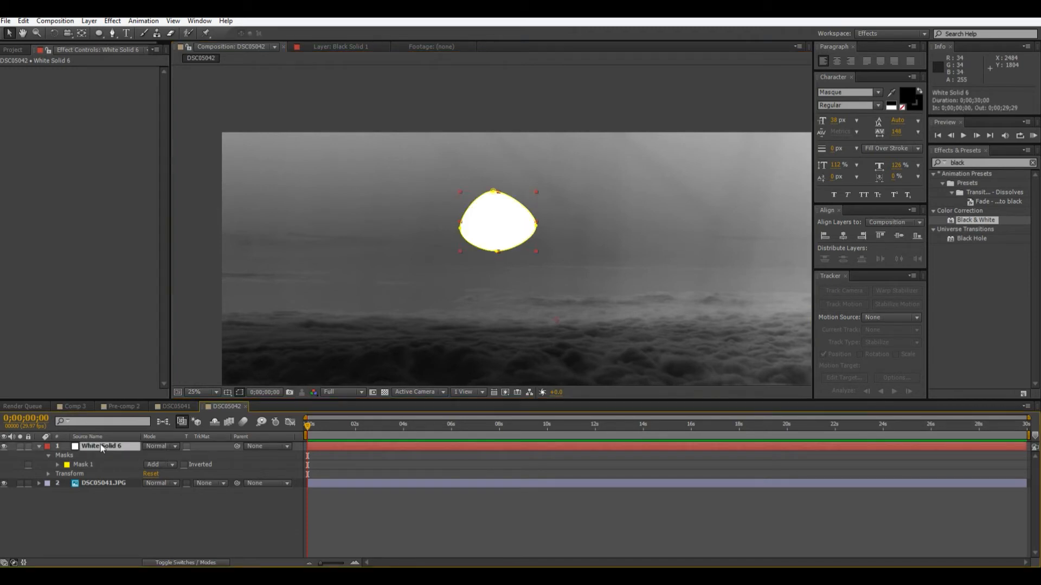
key("f")
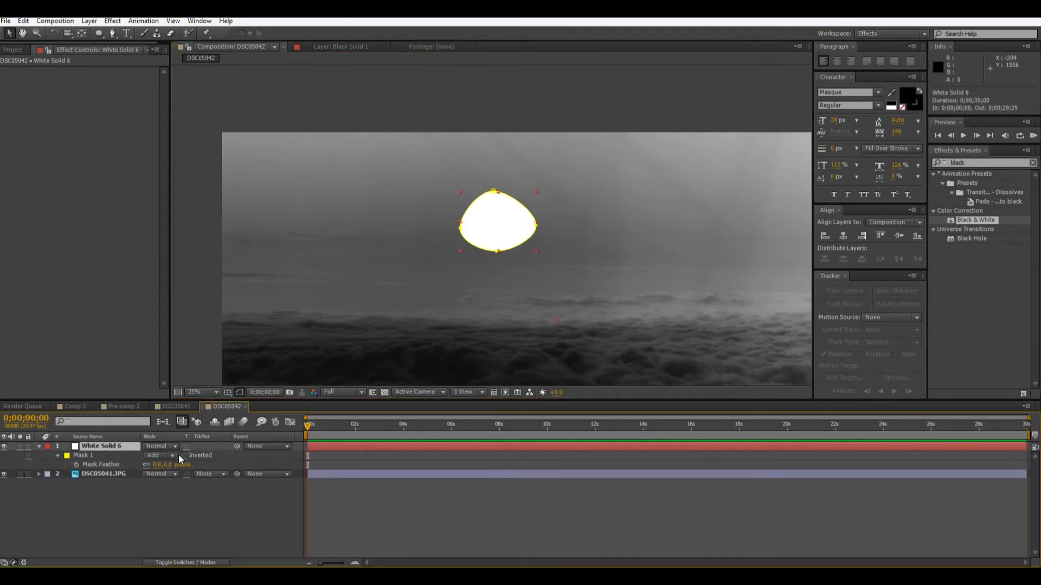
left_click_drag(166, 465, 485, 454)
scroll(450, 344, "down", 4)
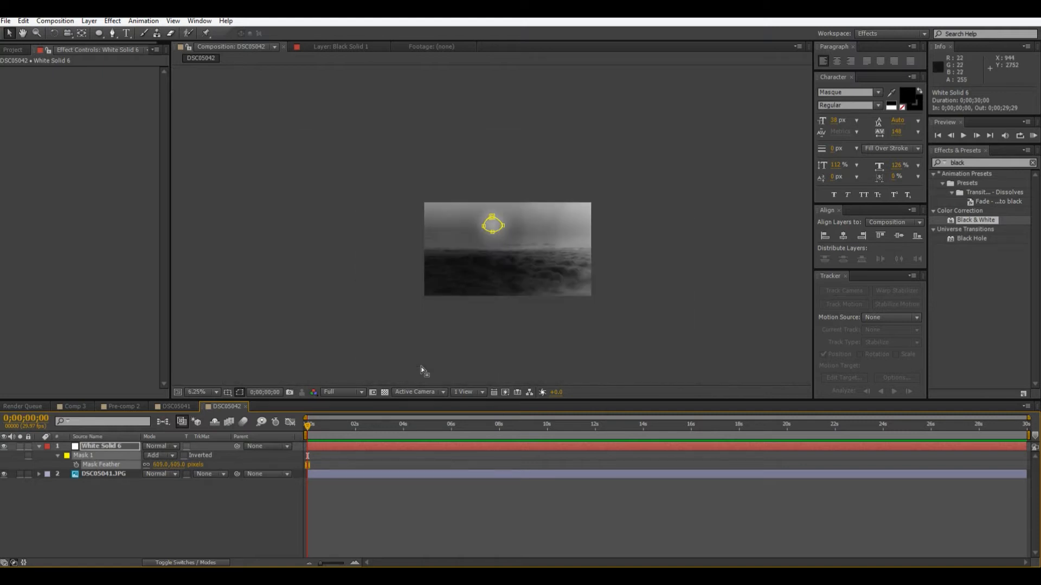
left_click(423, 372)
scroll(423, 372, "up", 4)
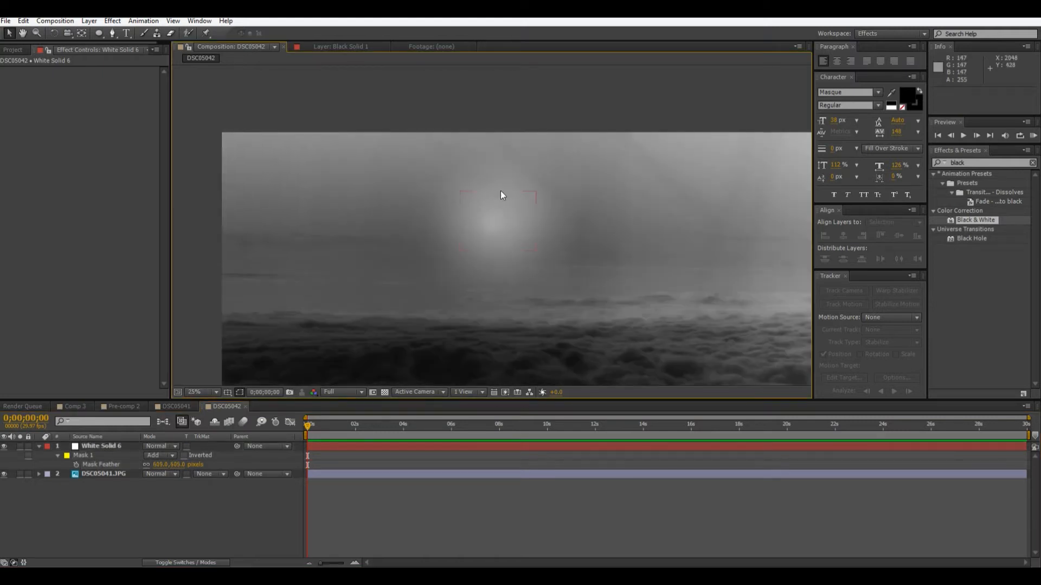
Create an adjustment layer and place it between the white solid and the cloud photo.
right_click(134, 508)
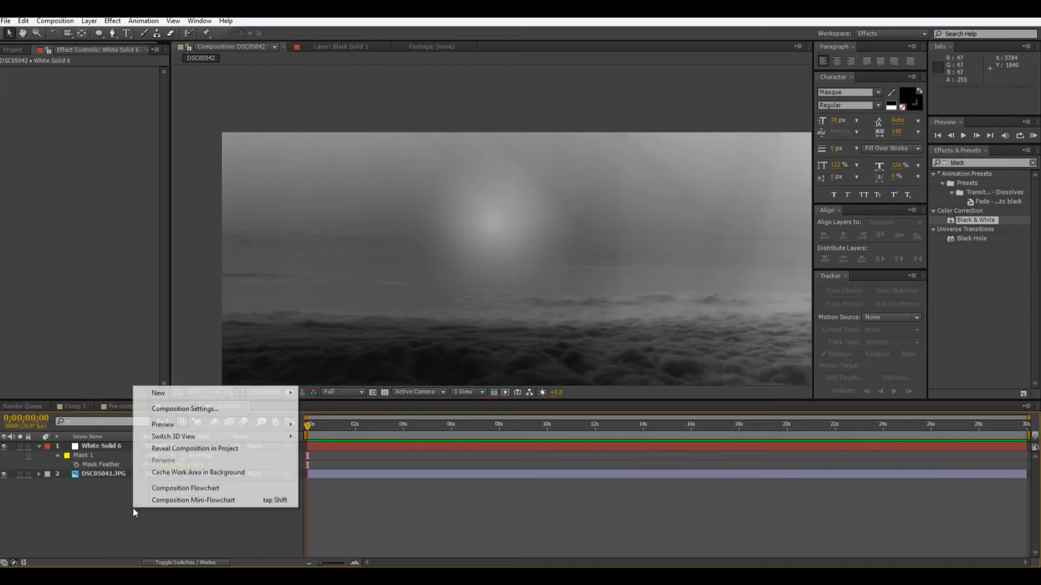
mouse_move(196, 392)
left_click(356, 477)
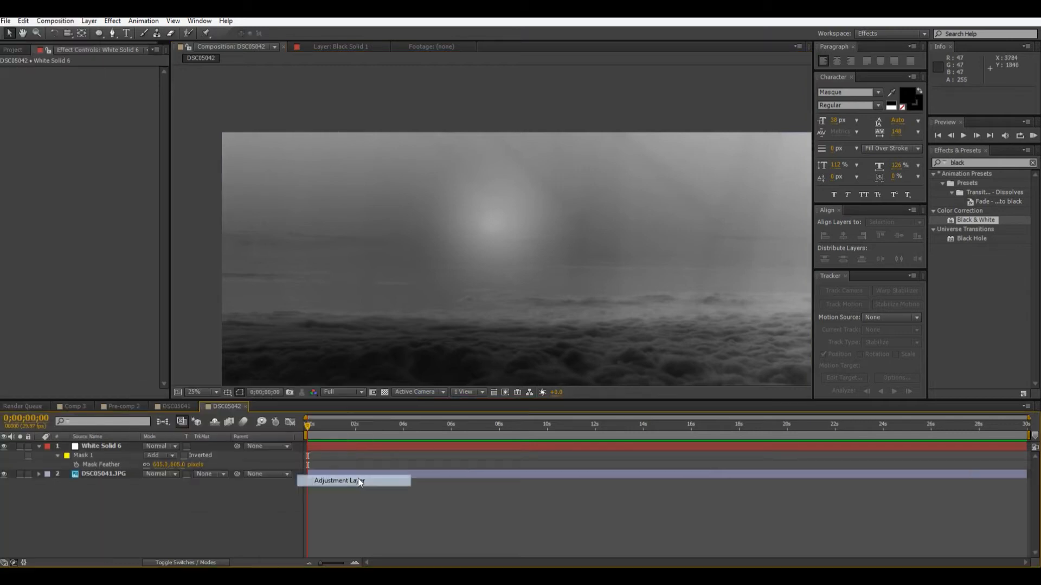
left_click_drag(113, 447, 114, 475)
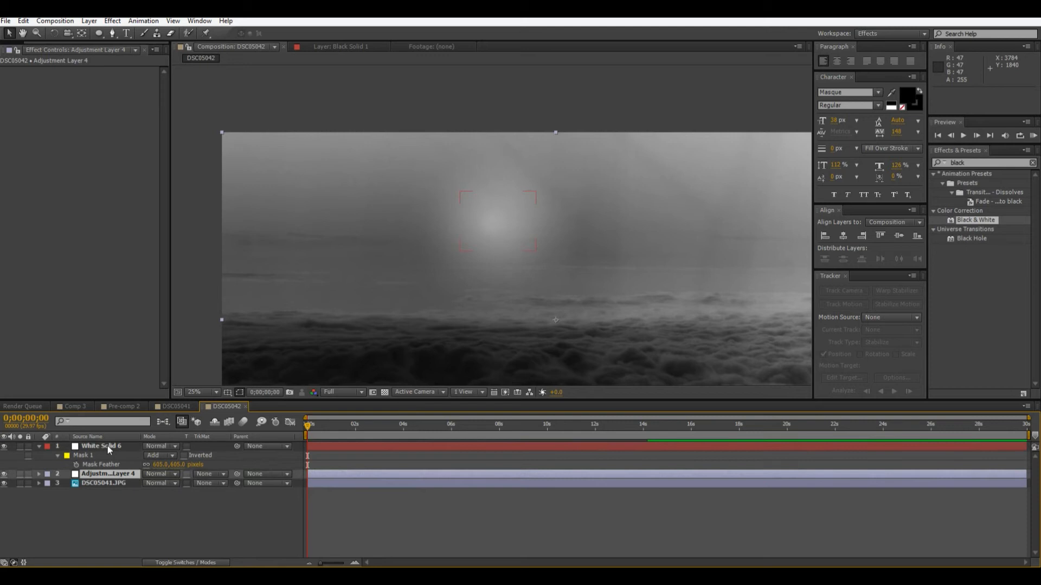
Find the Smart Blur effect and apply it to the adjustment layer.
left_click(975, 163)
type("smart")
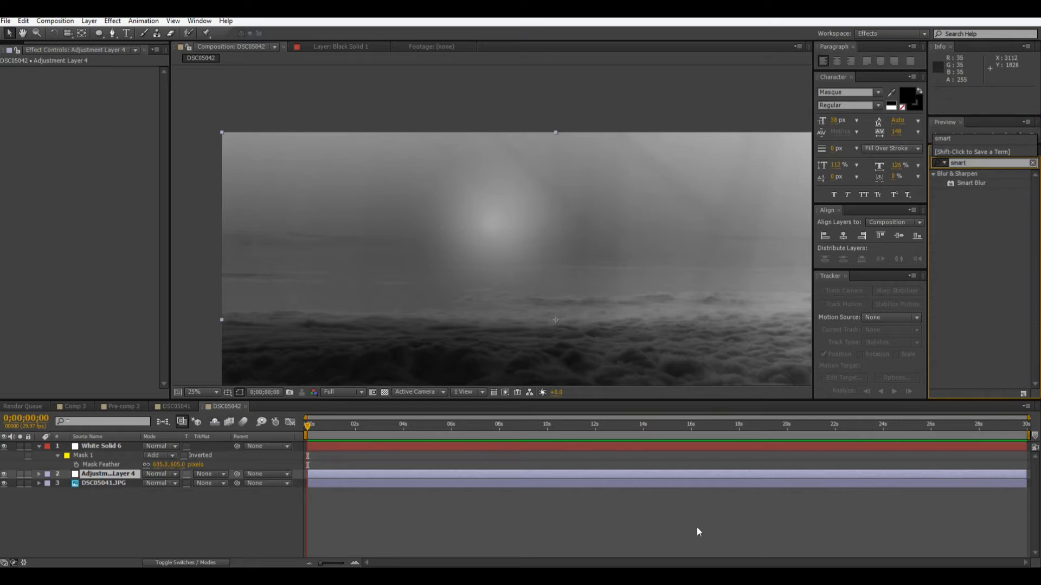
left_click(107, 474)
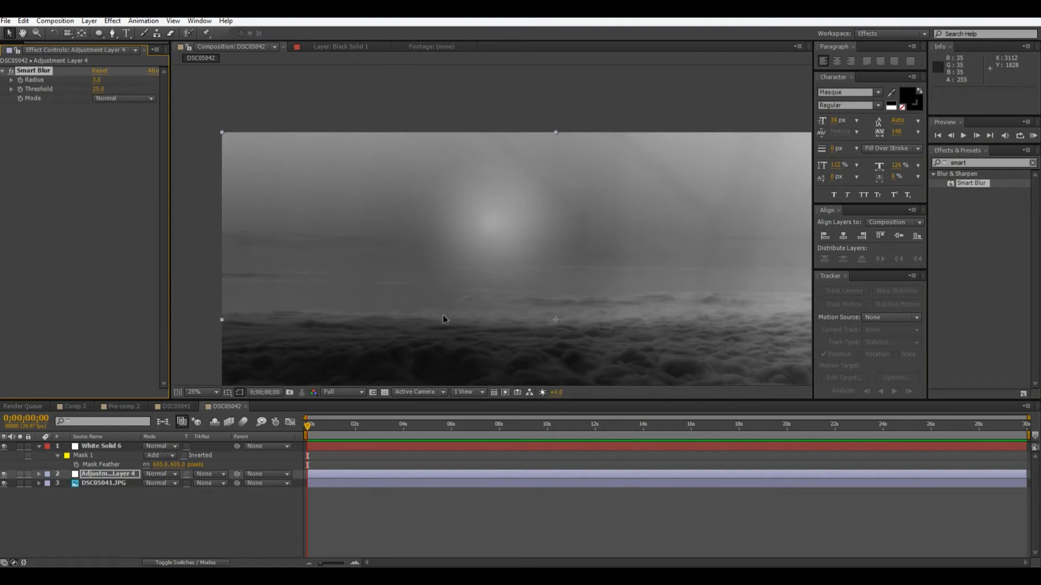
Examine the smart-blurred clouds up close in several areas and across the whole image.
scroll(544, 282, "up", 2)
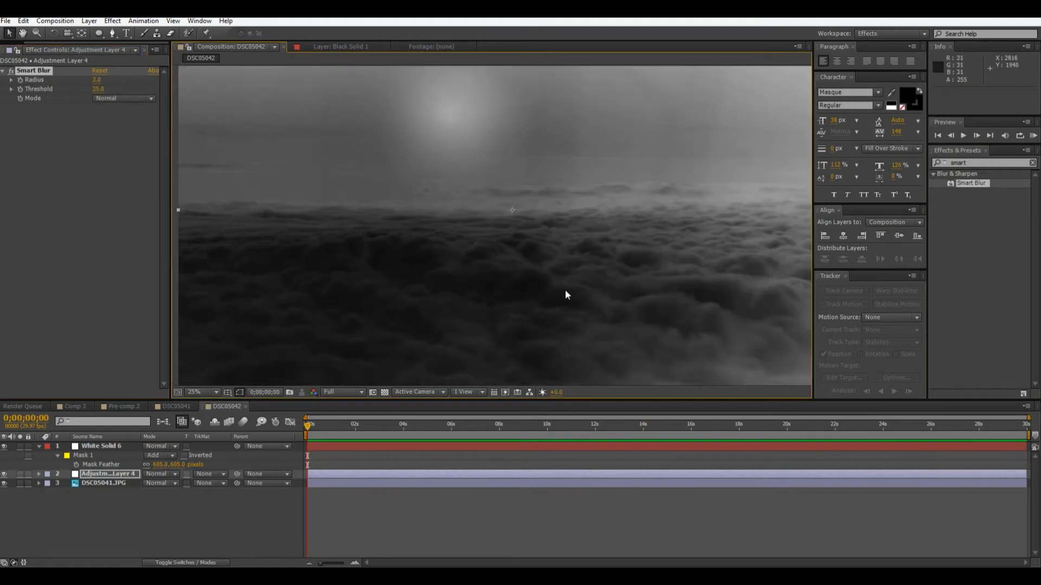
scroll(568, 290, "up", 2)
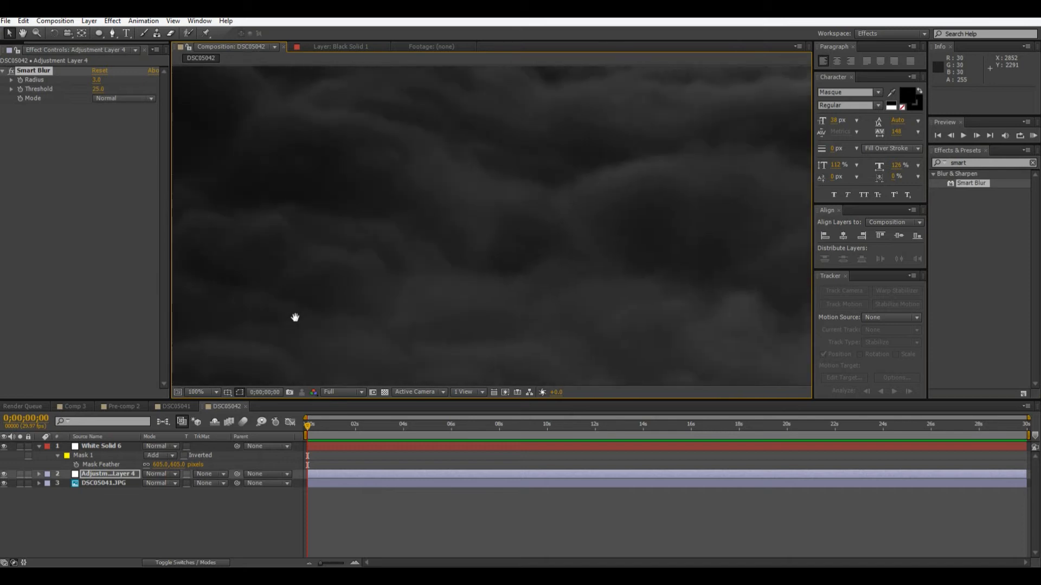
left_click_drag(710, 295, 481, 448)
left_click_drag(530, 300, 402, 385)
left_click_drag(732, 276, 1030, 540)
scroll(492, 269, "down", 2)
left_click_drag(492, 268, 553, 225)
scroll(596, 236, "down", 1)
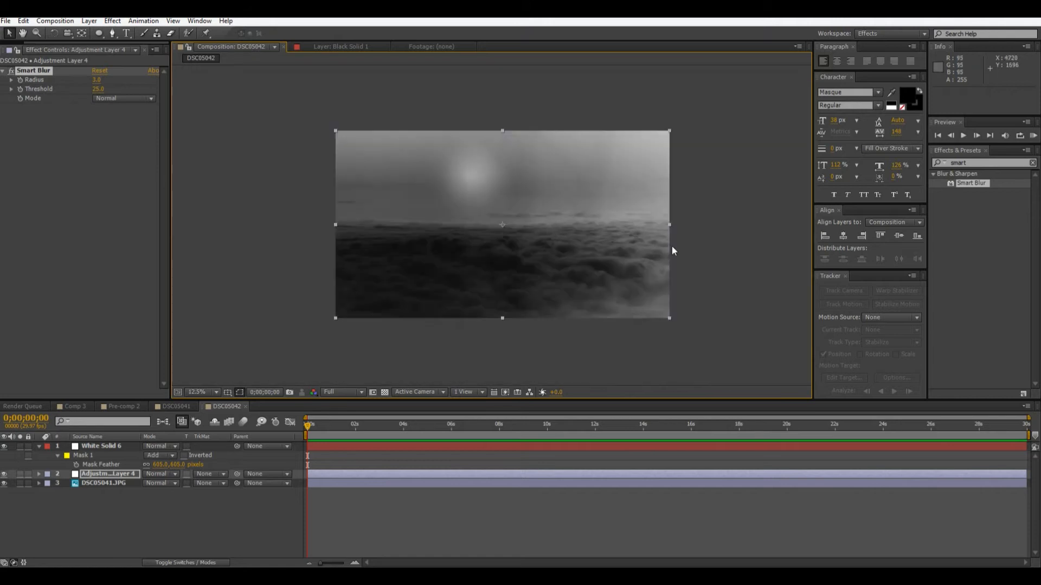
scroll(741, 252, "up", 1)
left_click_drag(739, 284, 641, 332)
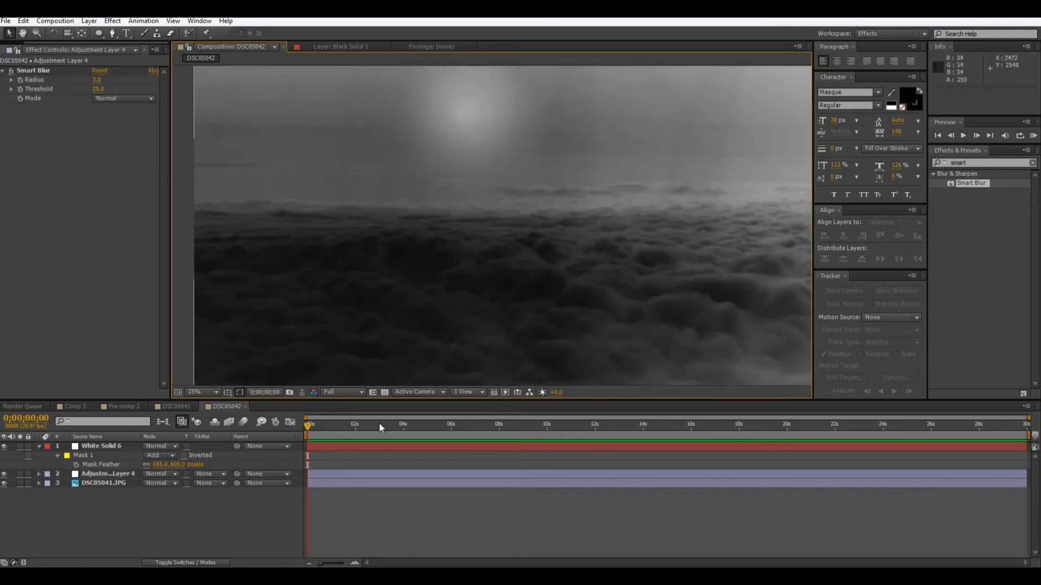
Collapse the white solid's properties and rename the photo layer DSC05041.JPG as Clouds.
left_click(39, 446)
right_click(219, 516)
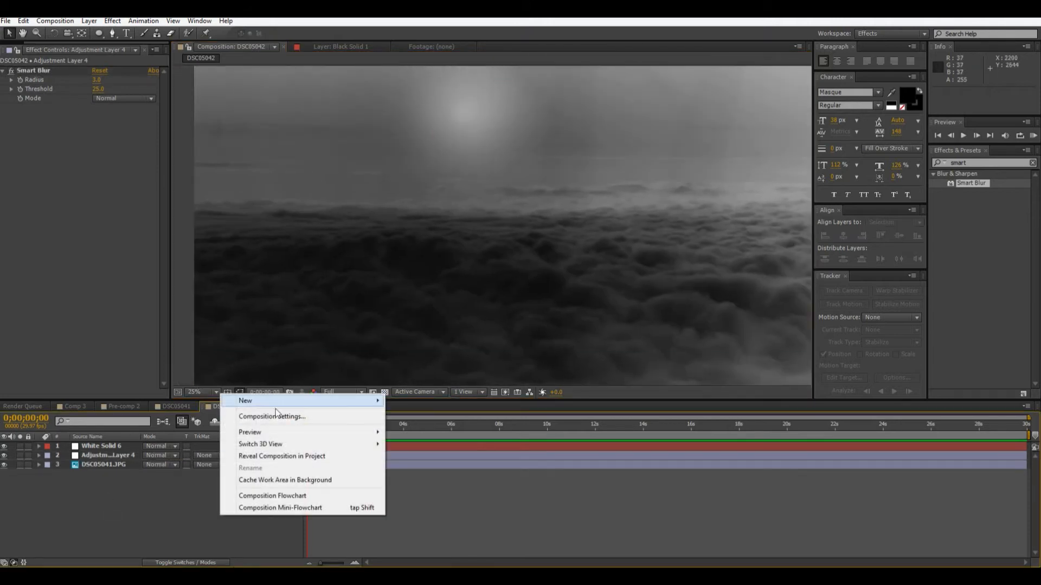
left_click(101, 446)
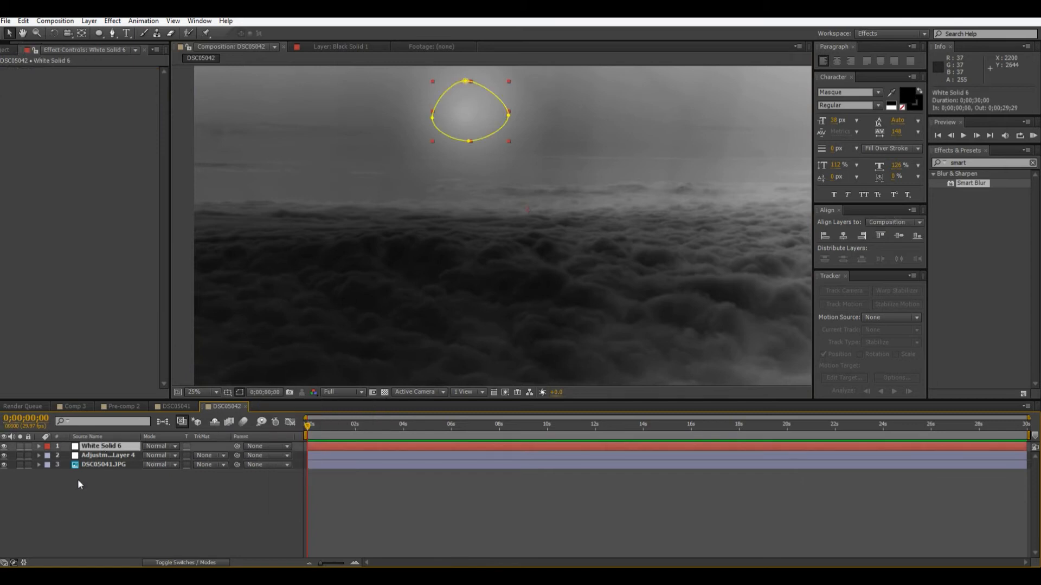
left_click(101, 465)
key("Return")
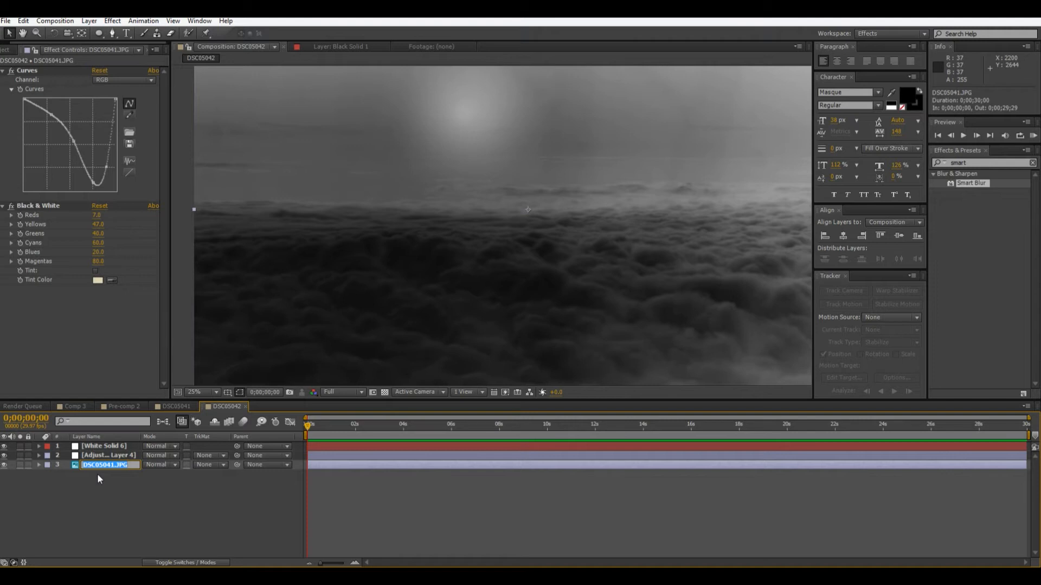
type("Clouds")
Rename the adjustment layer as Blur and the white solid as Sun.
left_click(107, 456)
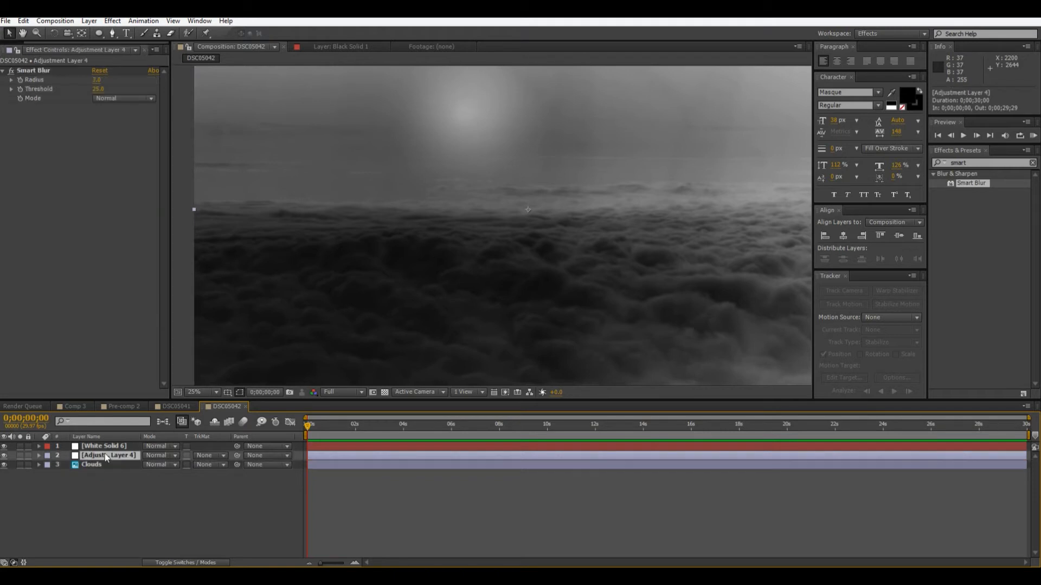
key("Return")
type("Blur")
left_click(113, 447)
key("Return")
type("S")
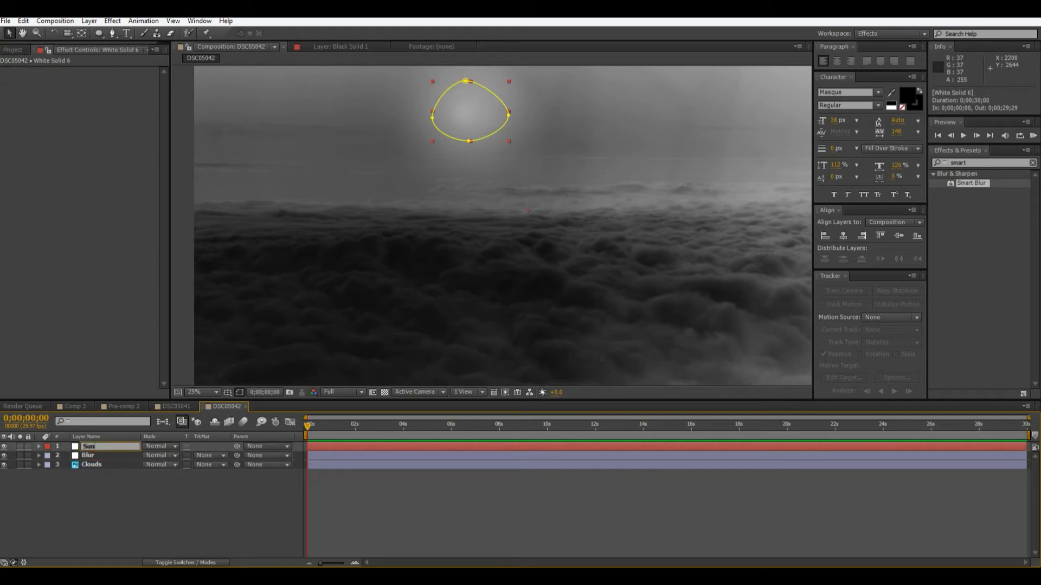
type("un")
left_click(110, 495)
Pre-compose the Blur and Clouds layers together, leaving the Sun layer outside.
key("comma")
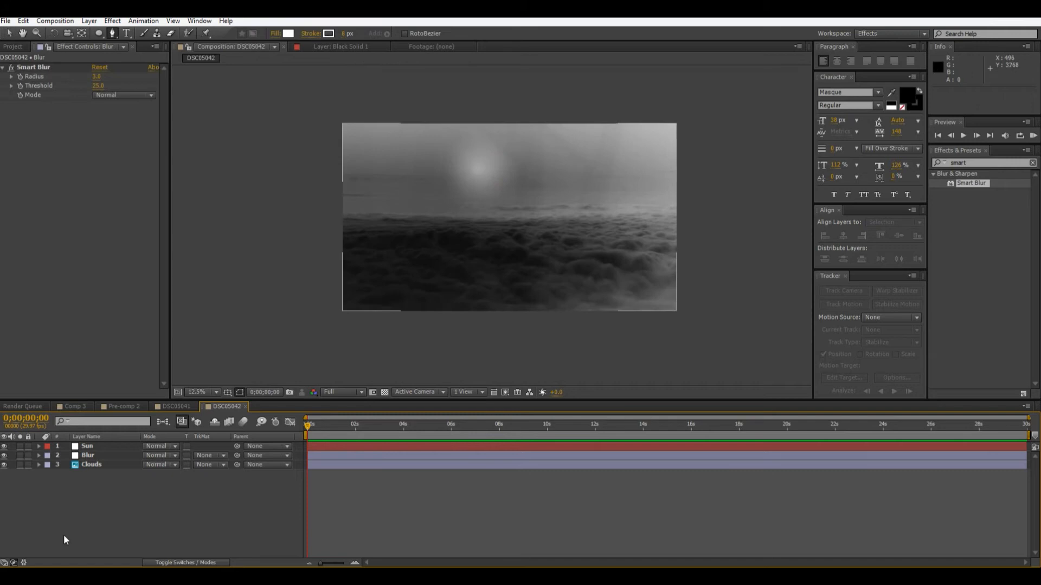
left_click_drag(73, 507, 93, 448)
right_click(93, 449)
left_click(64, 523)
left_click_drag(89, 486, 99, 456)
right_click(99, 456)
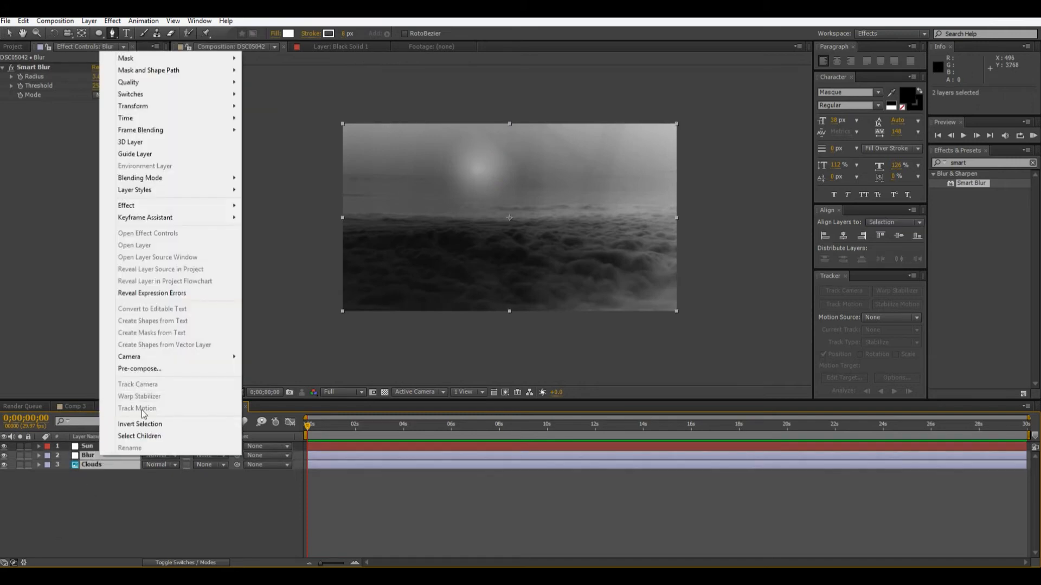
left_click(158, 370)
left_click(550, 344)
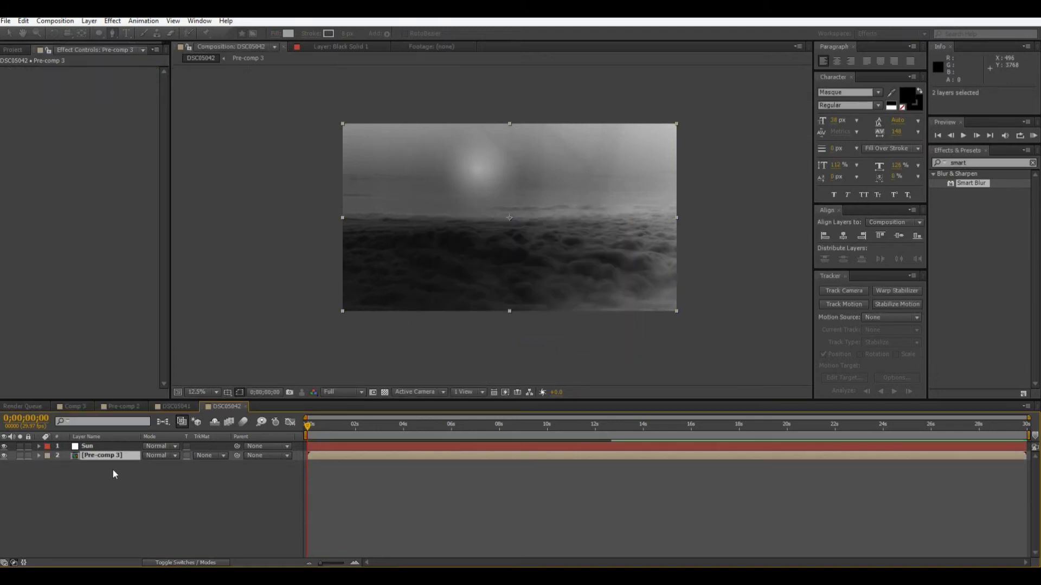
left_click(141, 461)
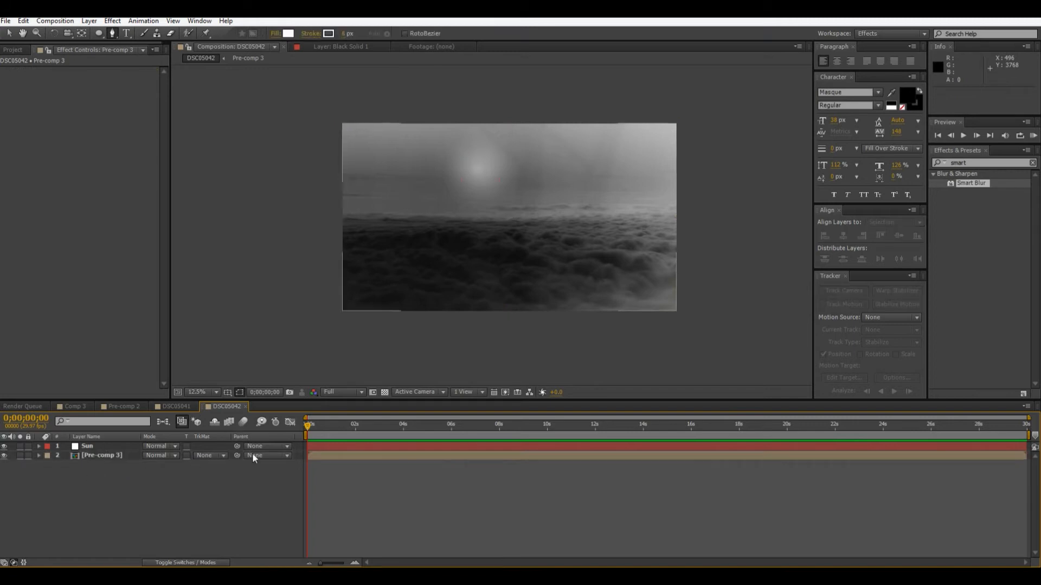
Create a black solid of 4912 × 2760 px above the Sun layer.
left_click(981, 163)
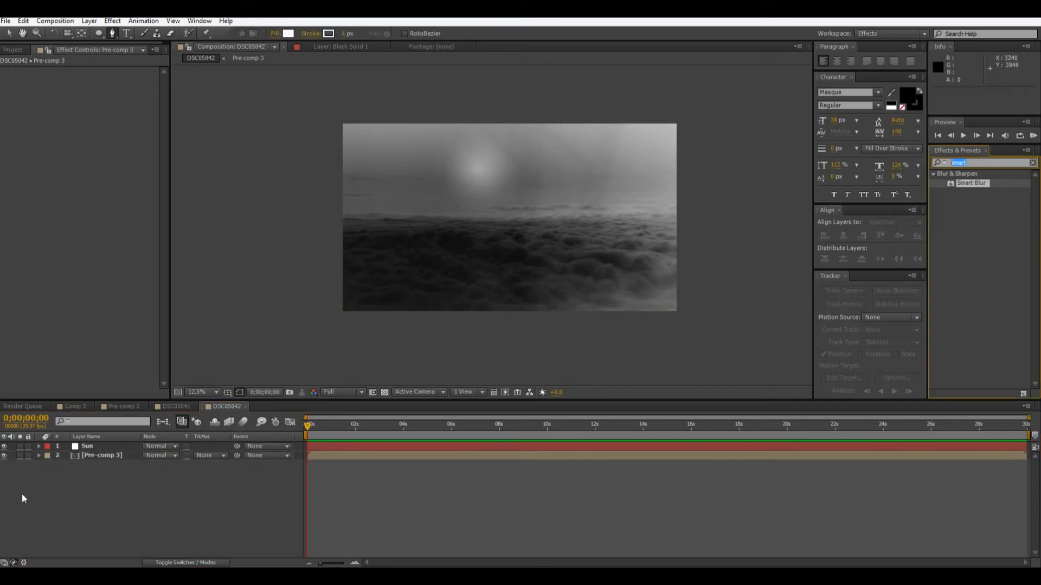
right_click(40, 488)
mouse_move(136, 376)
left_click(260, 401)
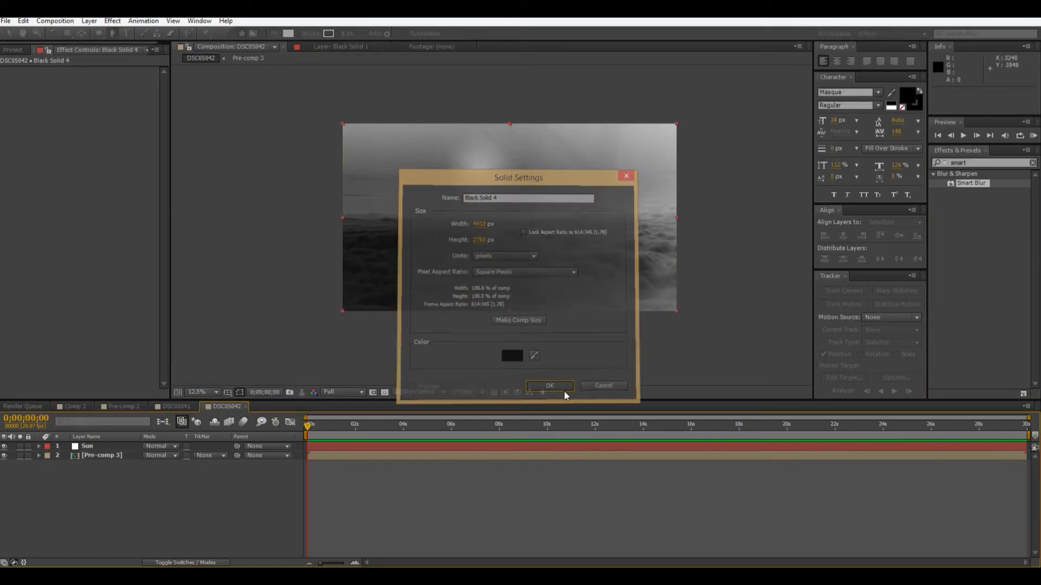
left_click(563, 390)
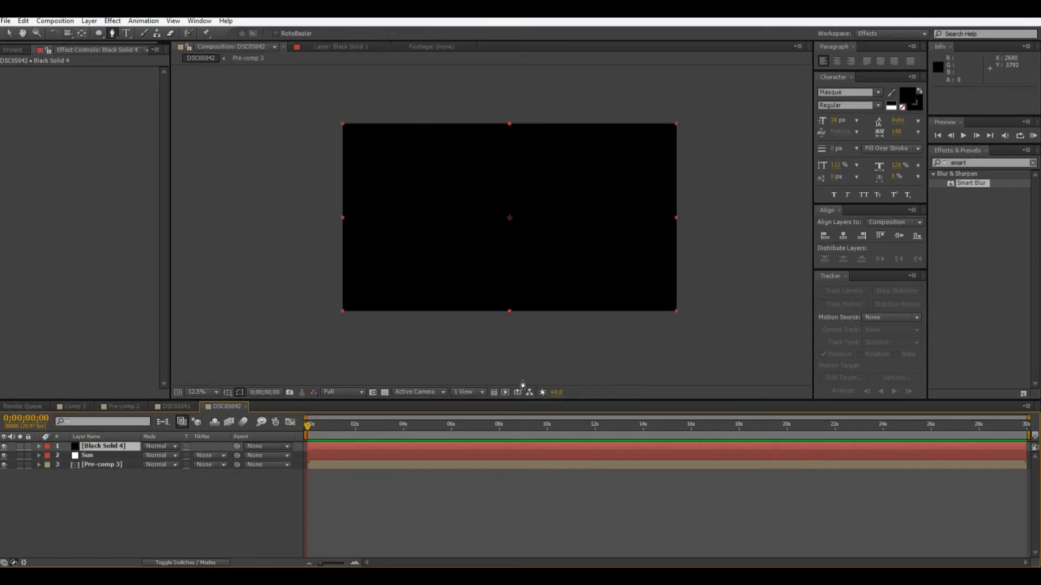
Draw an elliptical mask about 4750 × 2800 px on the black solid and centre it over the frame.
left_click(99, 33)
left_click_drag(360, 129, 682, 321)
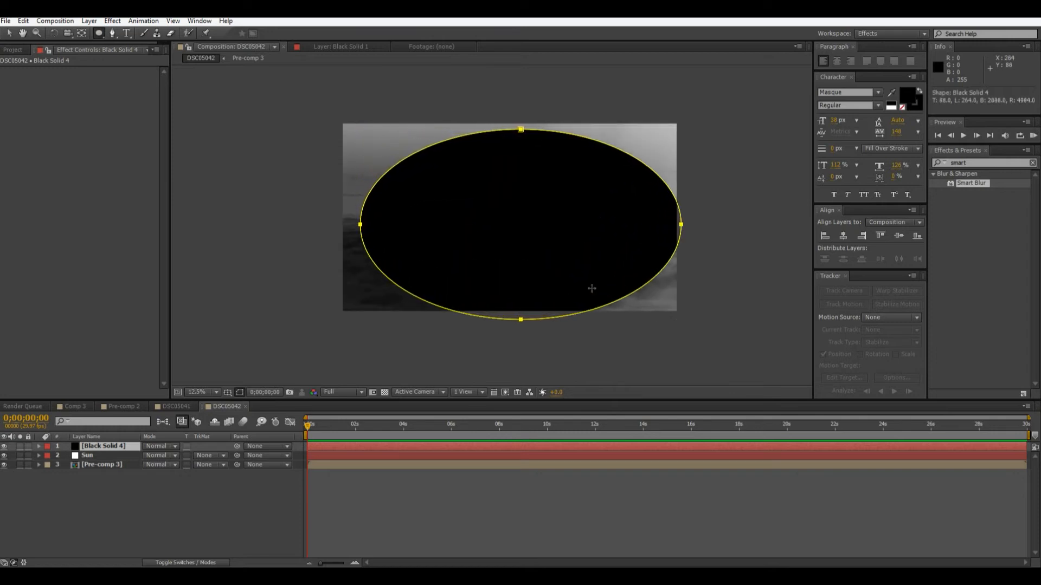
key("v")
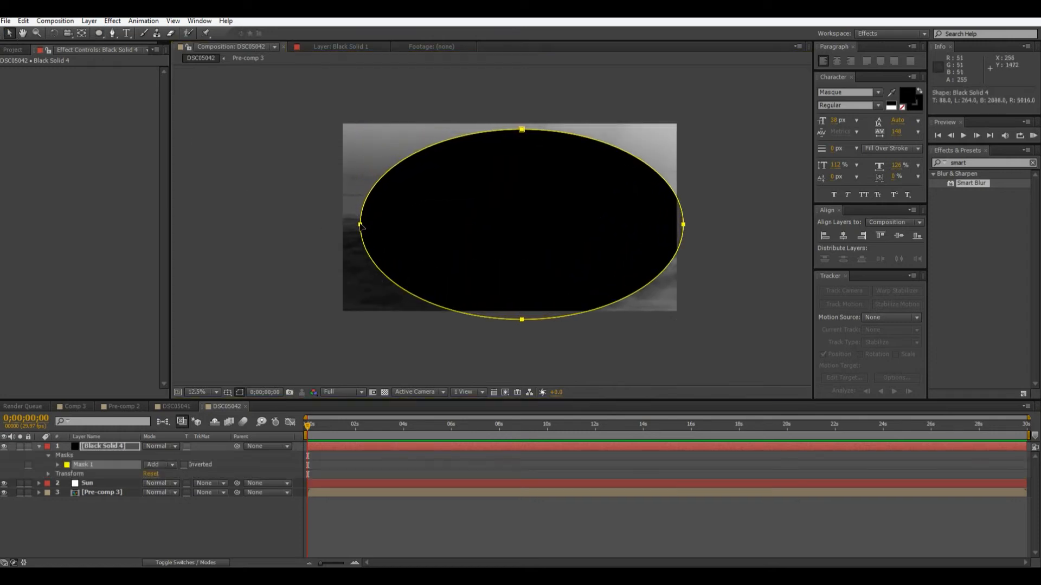
left_click_drag(361, 224, 352, 223)
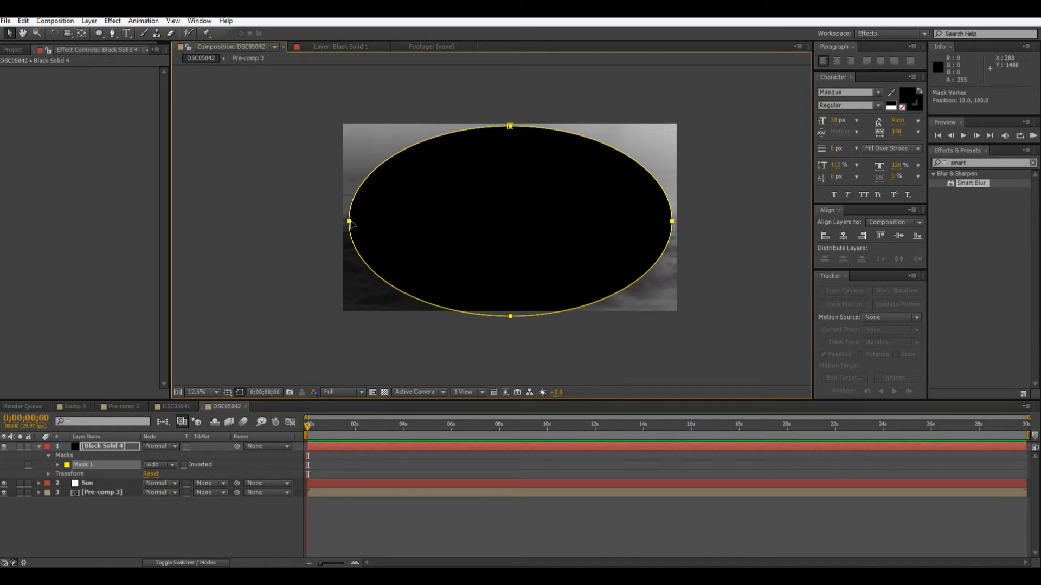
Invert the black solid's elliptical mask and set its feather to 1000 pixels to form a vignette.
left_click(184, 465)
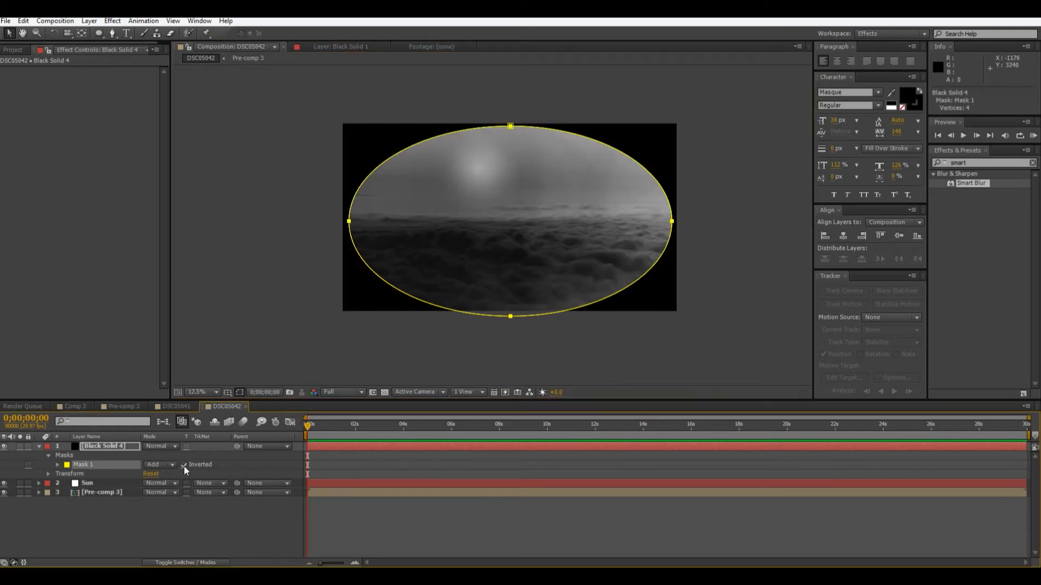
left_click(102, 447)
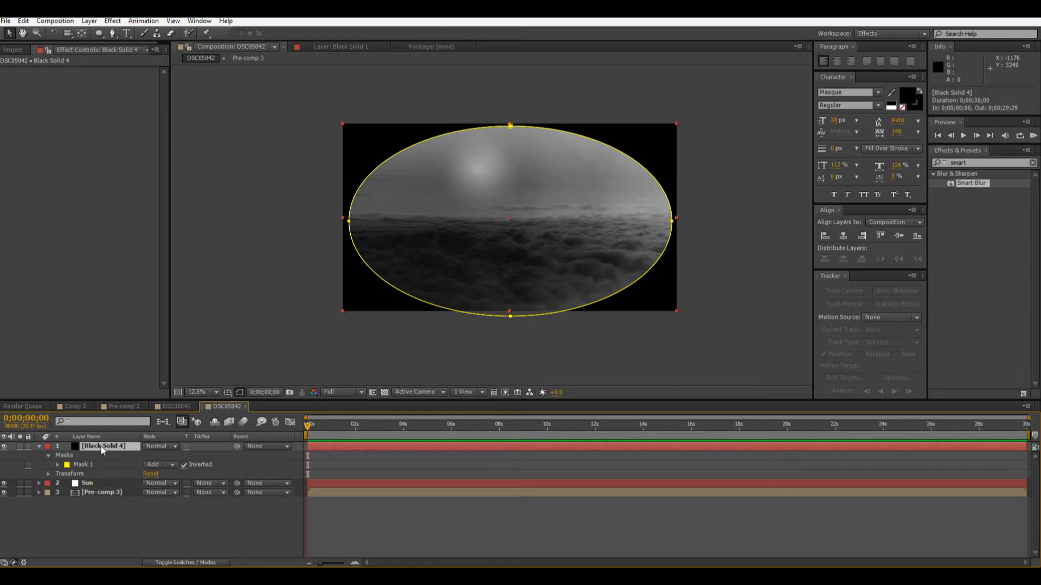
key("f")
left_click_drag(158, 464, 284, 451)
left_click_drag(539, 446, 596, 445)
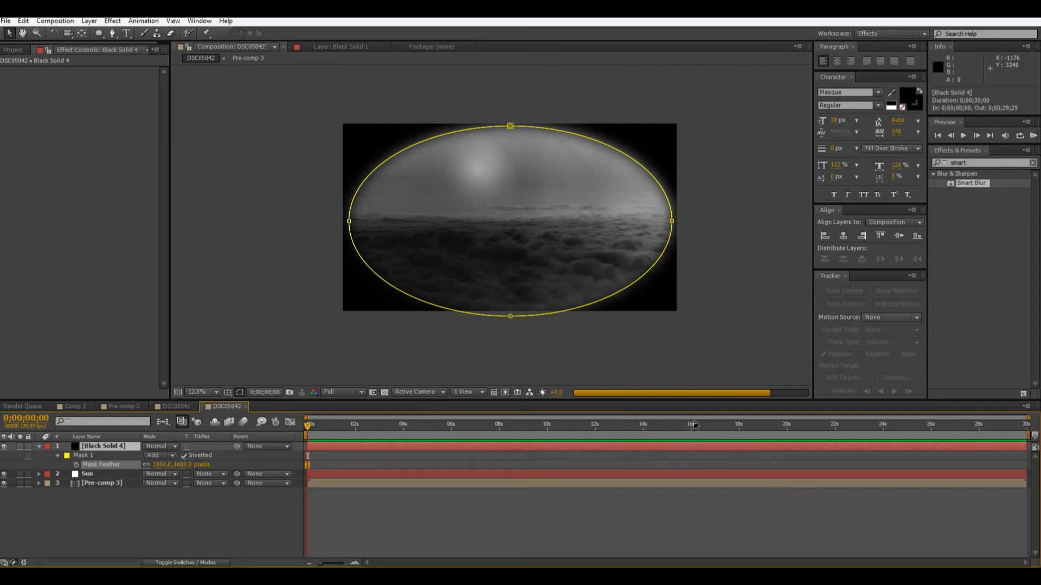
Set the mask expansion of the black solid's vignette mask to 820 pixels.
left_click(58, 456)
left_click(58, 456)
left_click_drag(149, 492, 184, 486)
left_click_drag(321, 483, 321, 483)
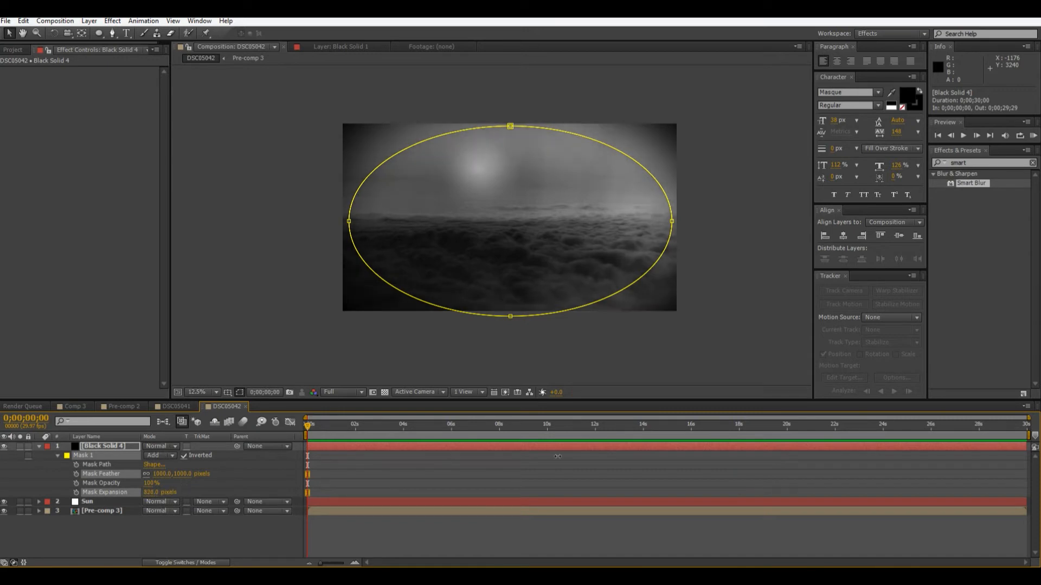
left_click(538, 363)
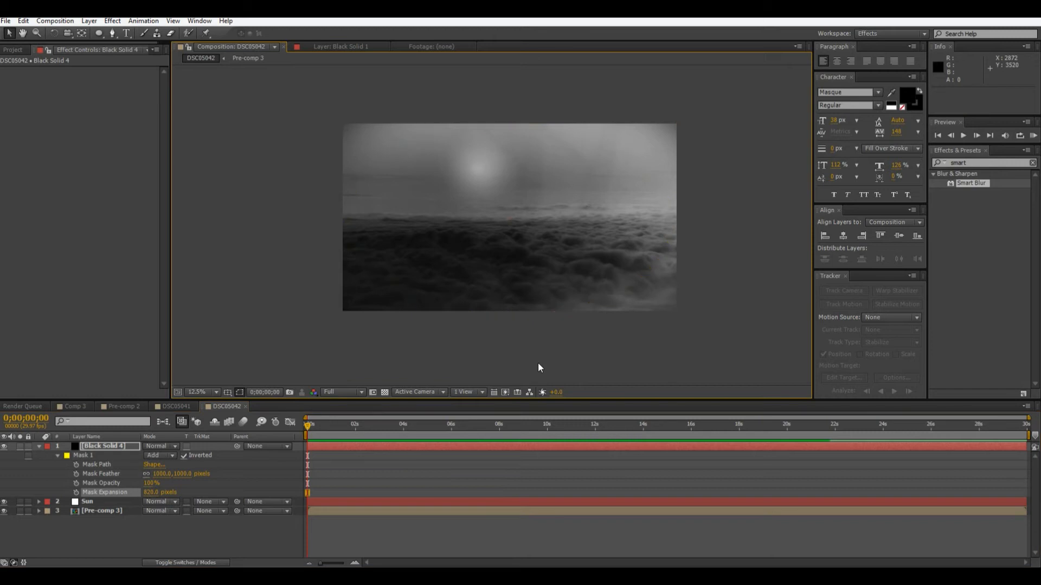
Reduce the mask expansion of the black solid's vignette mask to about 653 pixels.
left_click(538, 362)
left_click_drag(153, 492, 147, 492)
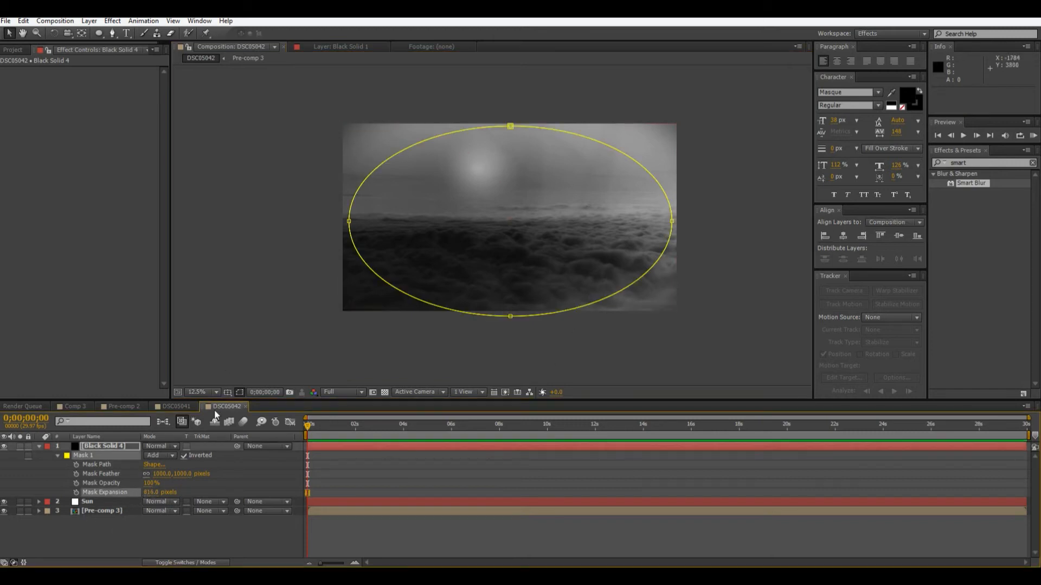
left_click_drag(149, 492, 68, 494)
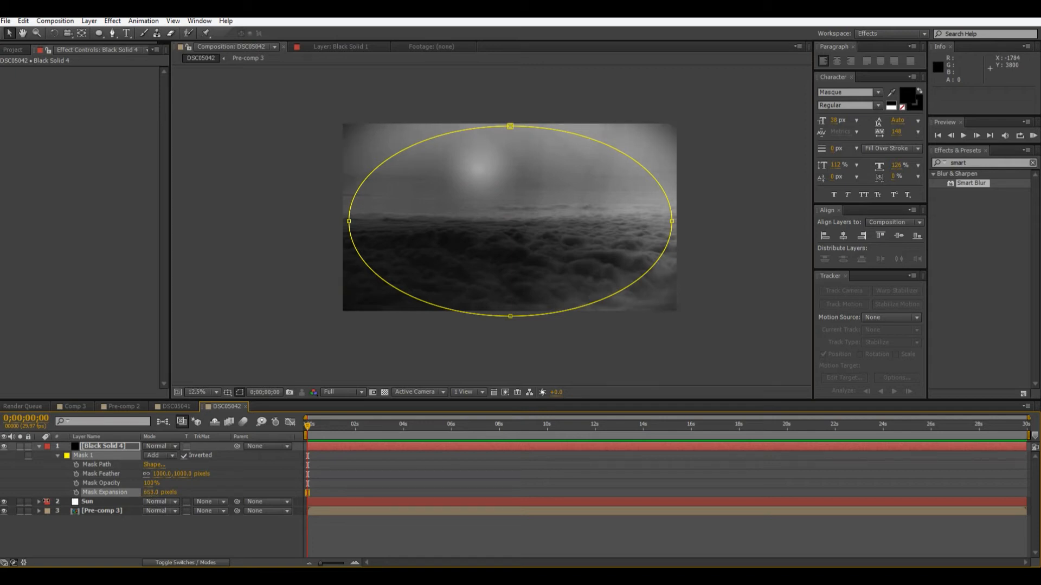
left_click(278, 374)
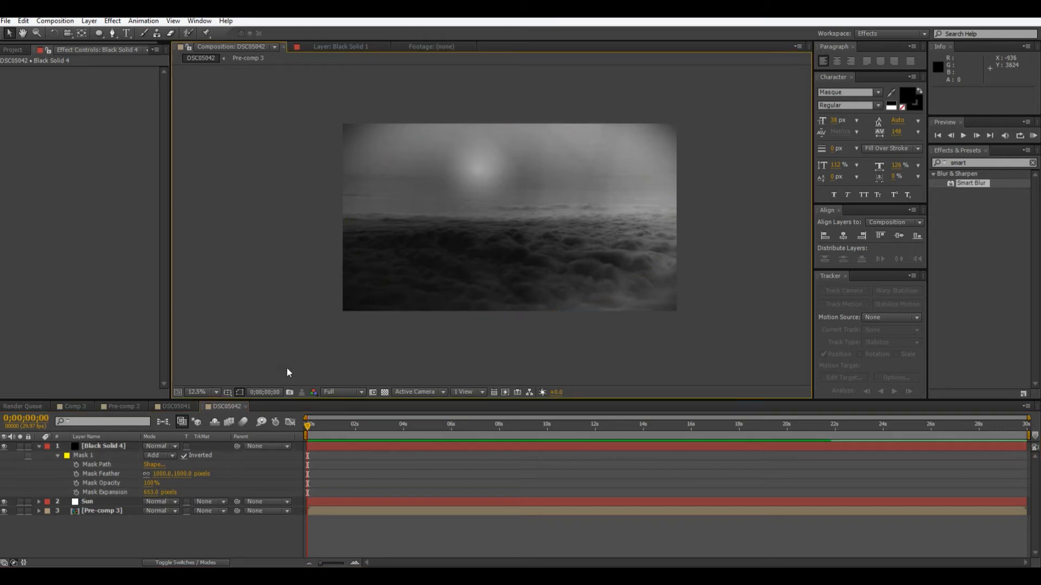
scroll(369, 342, "up", 4)
left_click_drag(369, 342, 544, 373)
scroll(483, 320, "down", 4)
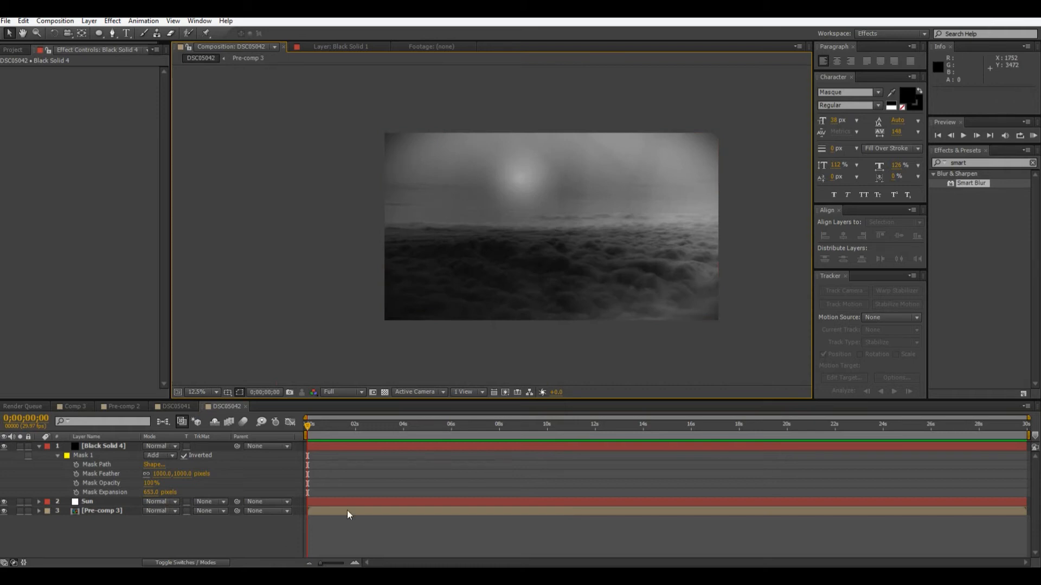
Rename the masked black solid to Vignette and collapse its mask properties.
right_click(186, 552)
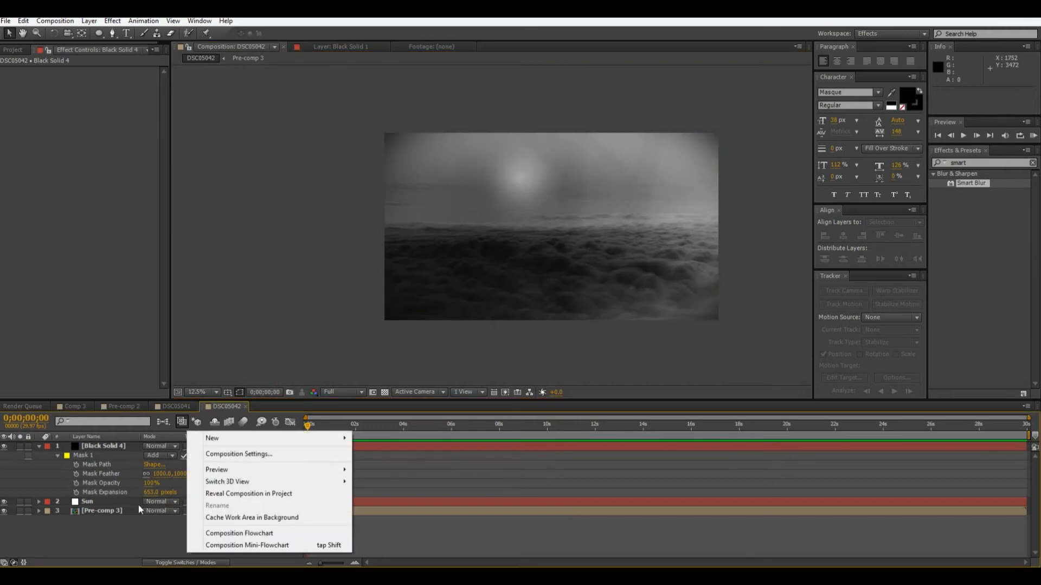
left_click(89, 446)
key("Return")
type("Vignette")
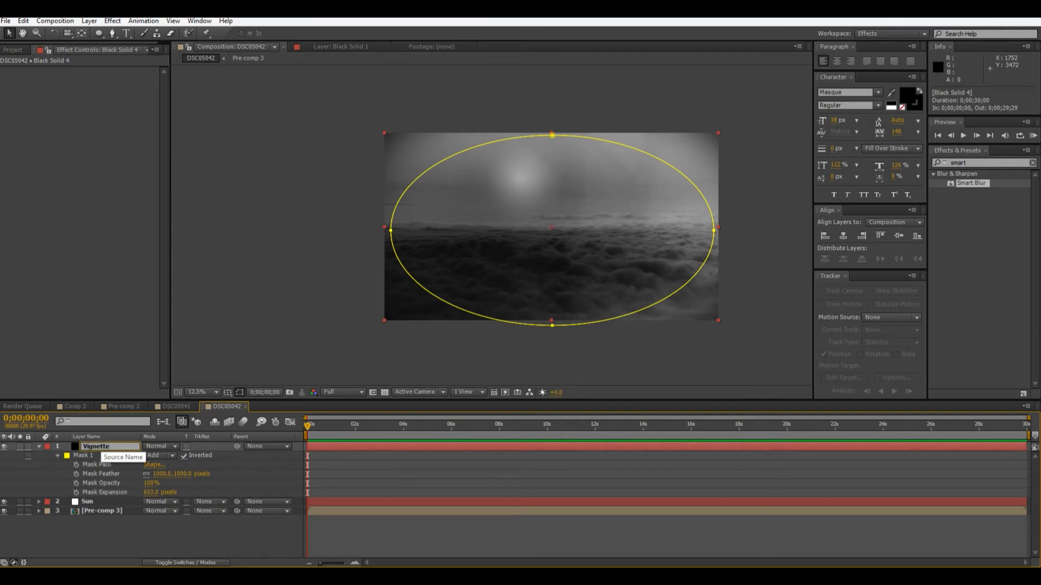
left_click(174, 528)
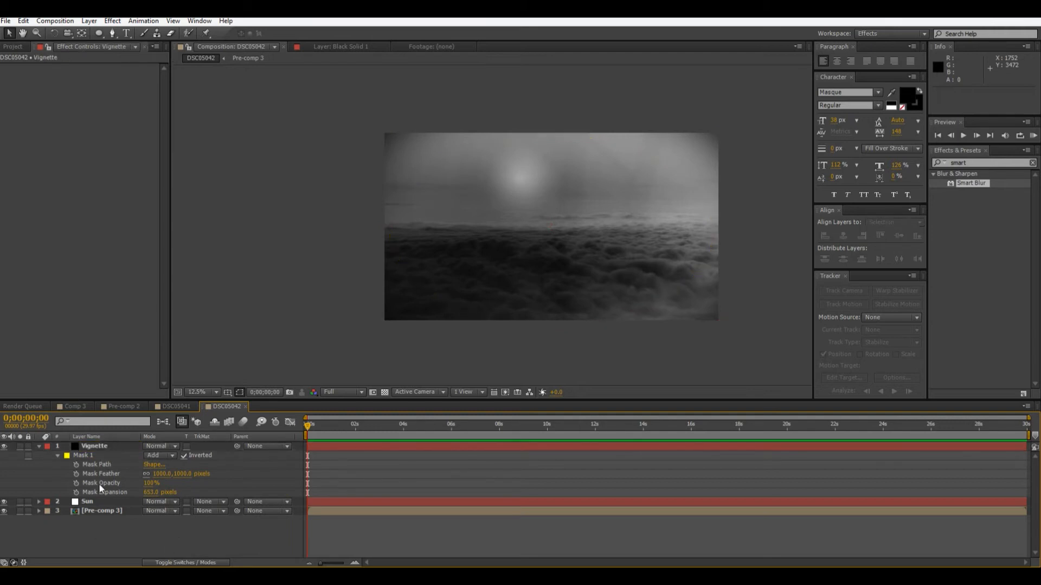
left_click(39, 446)
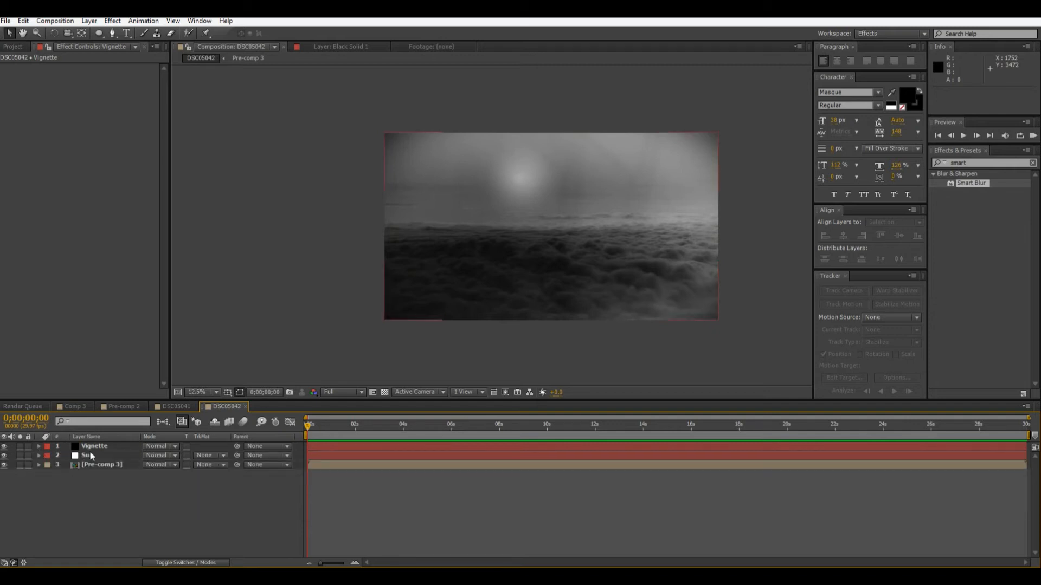
Create an adjustment layer and place it between the Sun layer and Pre-comp 3.
right_click(140, 498)
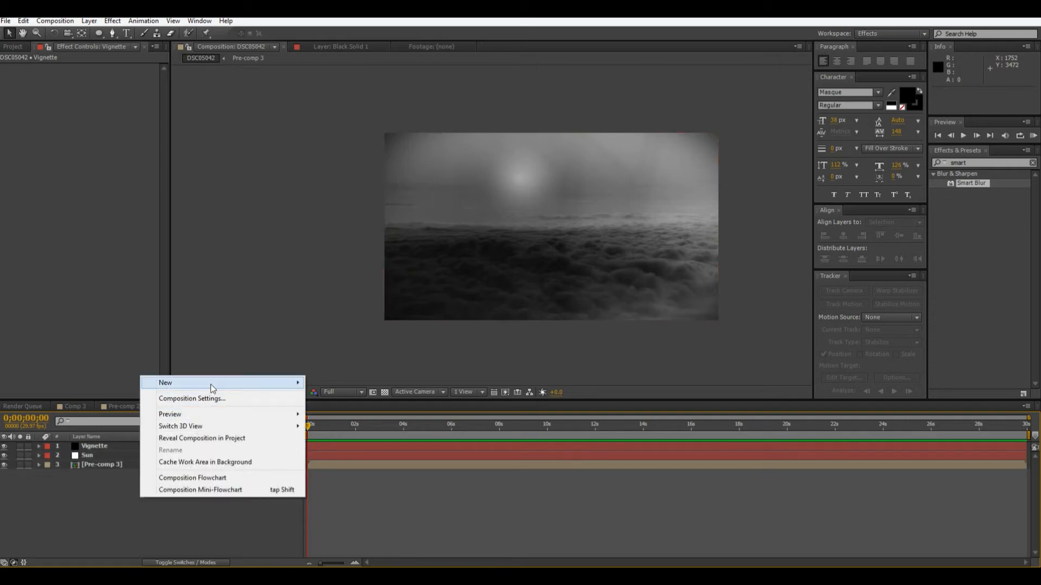
mouse_move(211, 388)
left_click(379, 470)
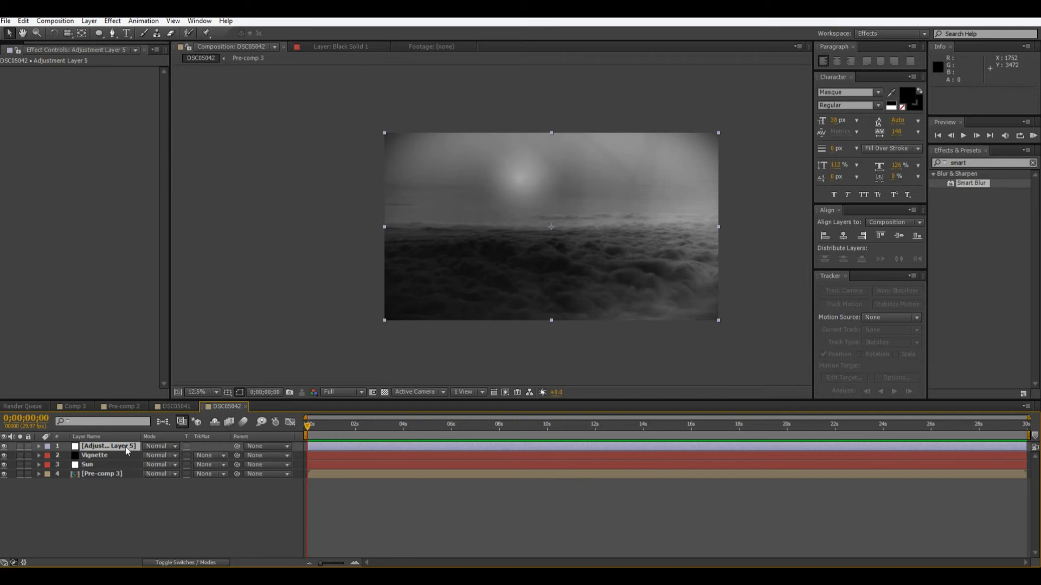
left_click_drag(131, 471, 130, 471)
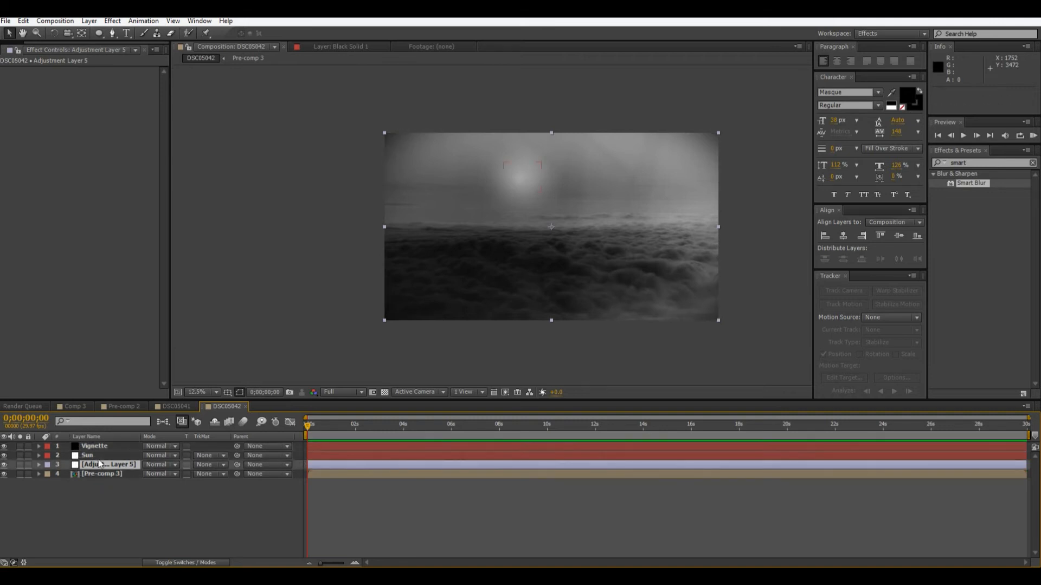
Find the Colorama effect and apply it to the new adjustment layer.
left_click(970, 183)
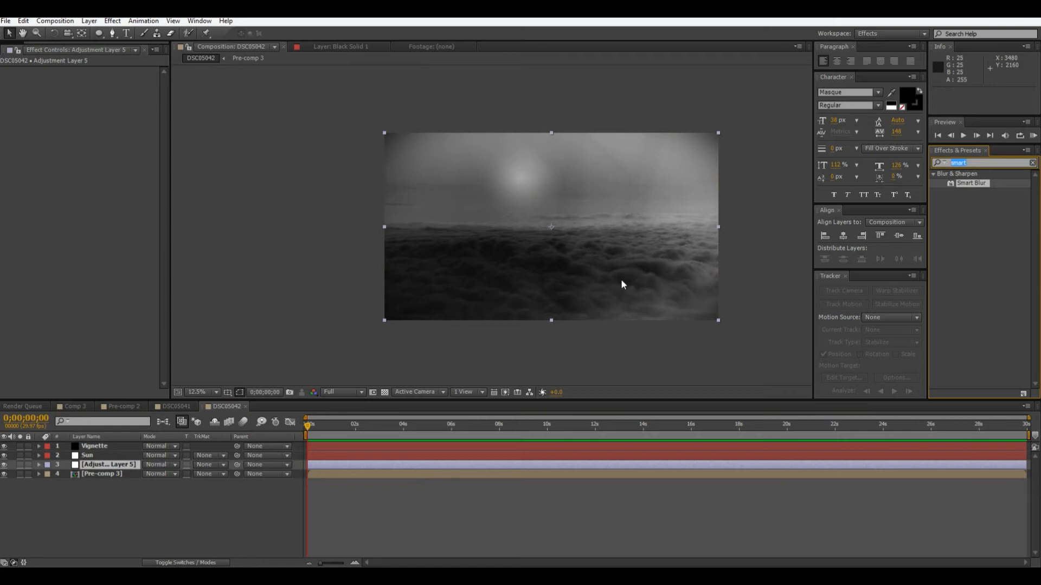
type("colo")
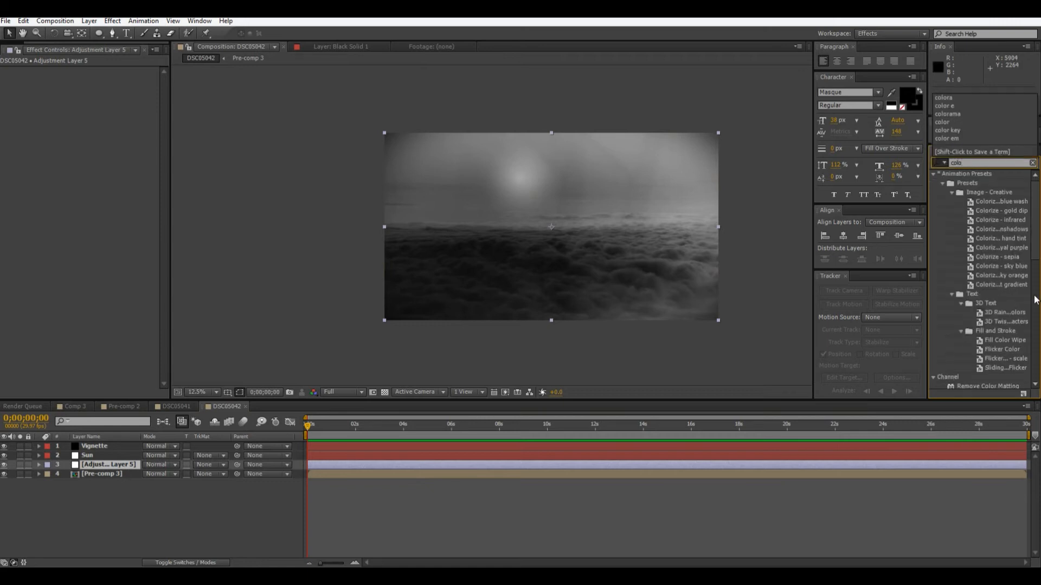
scroll(993, 299, "down", 5)
type("or")
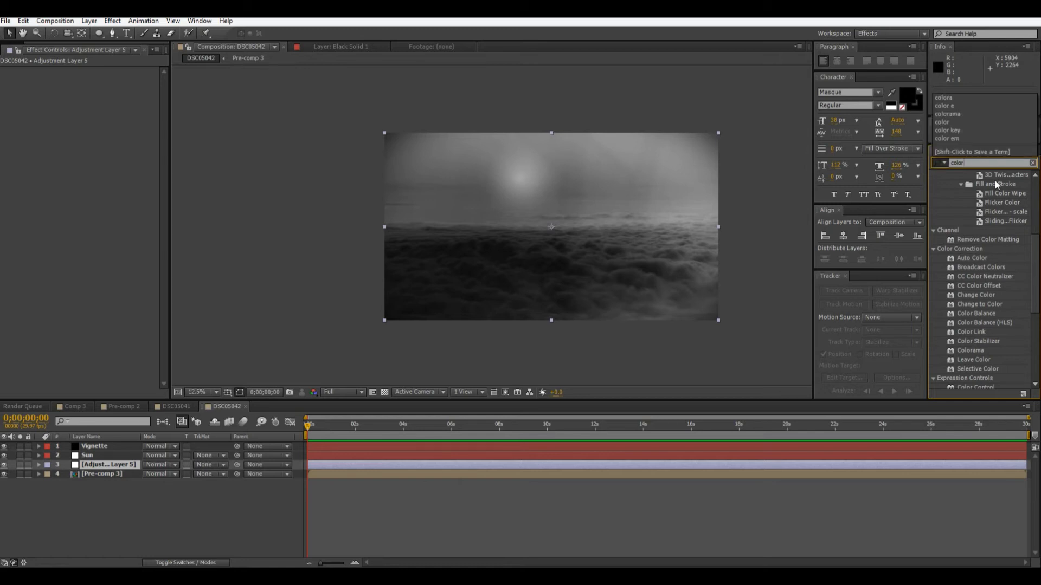
type("a")
left_click_drag(986, 184, 93, 465)
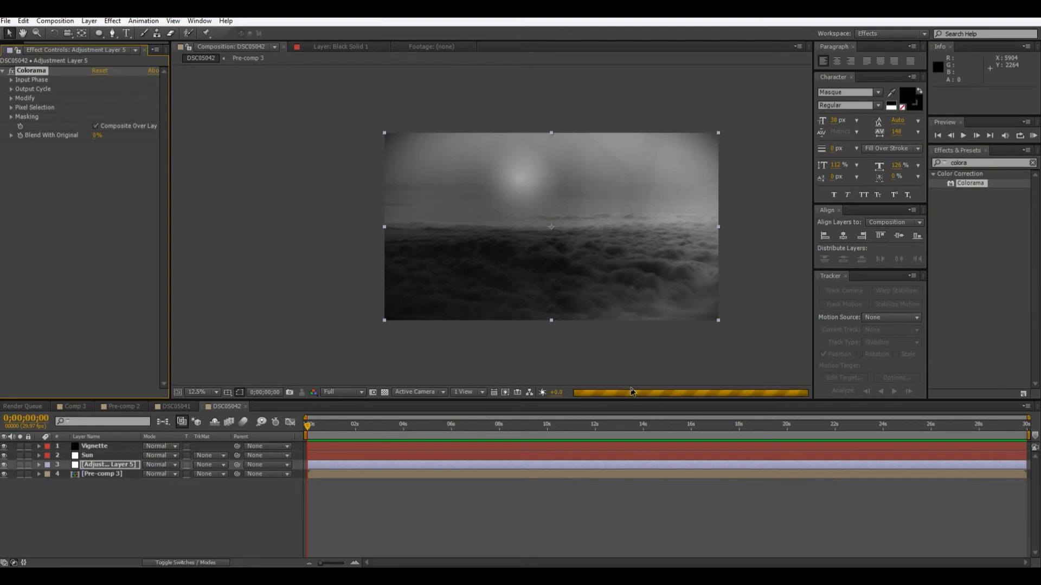
key("period")
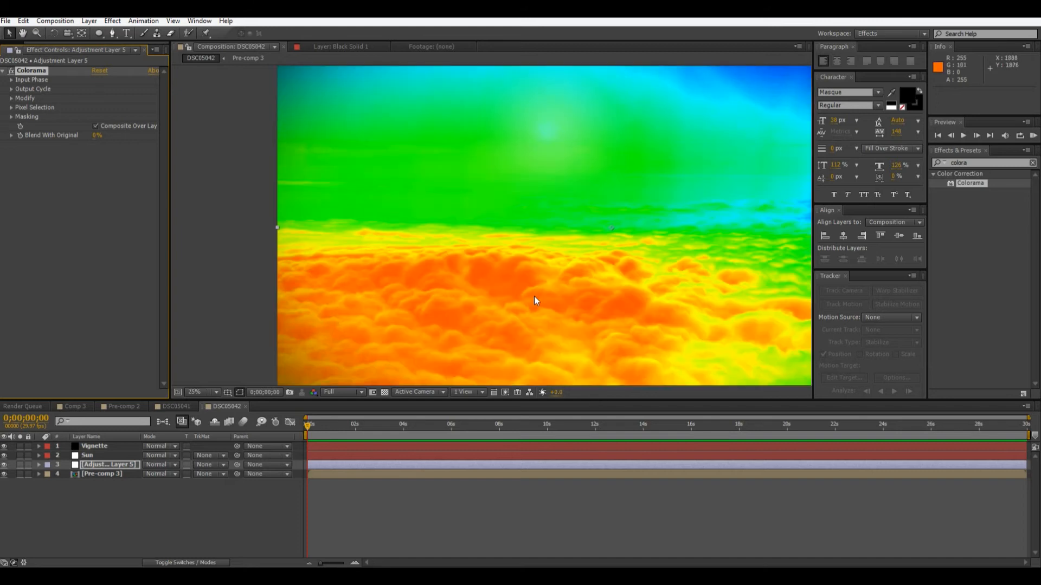
left_click_drag(497, 235, 404, 211)
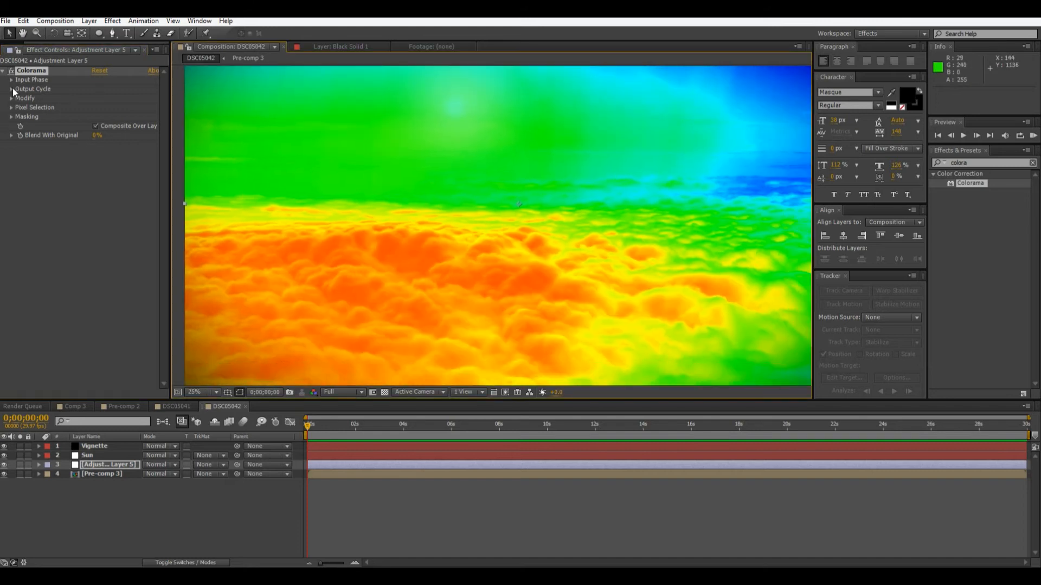
Set Colorama's Output Cycle preset palette to Golden 1.
left_click(11, 89)
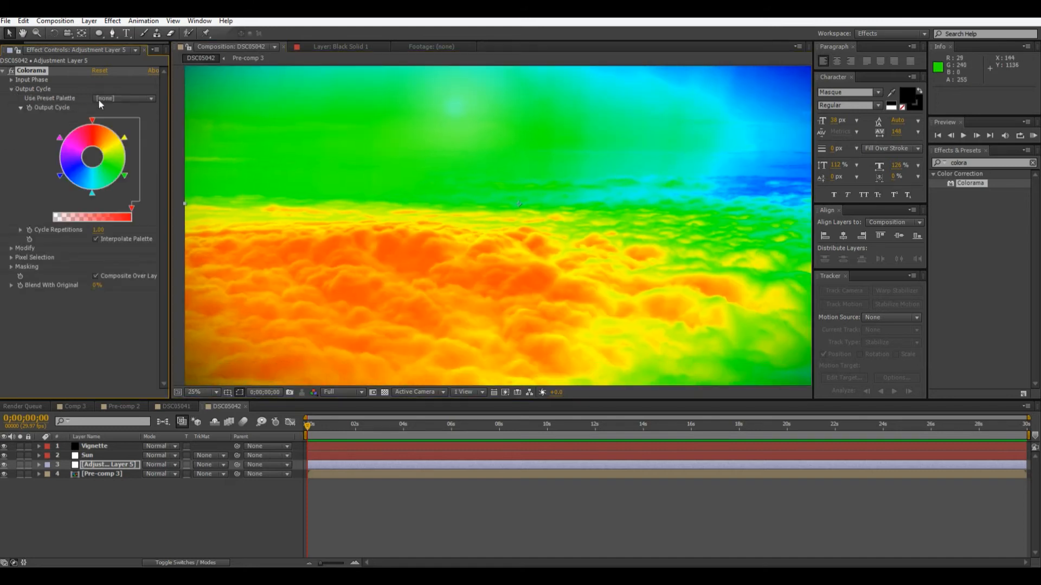
left_click(100, 105)
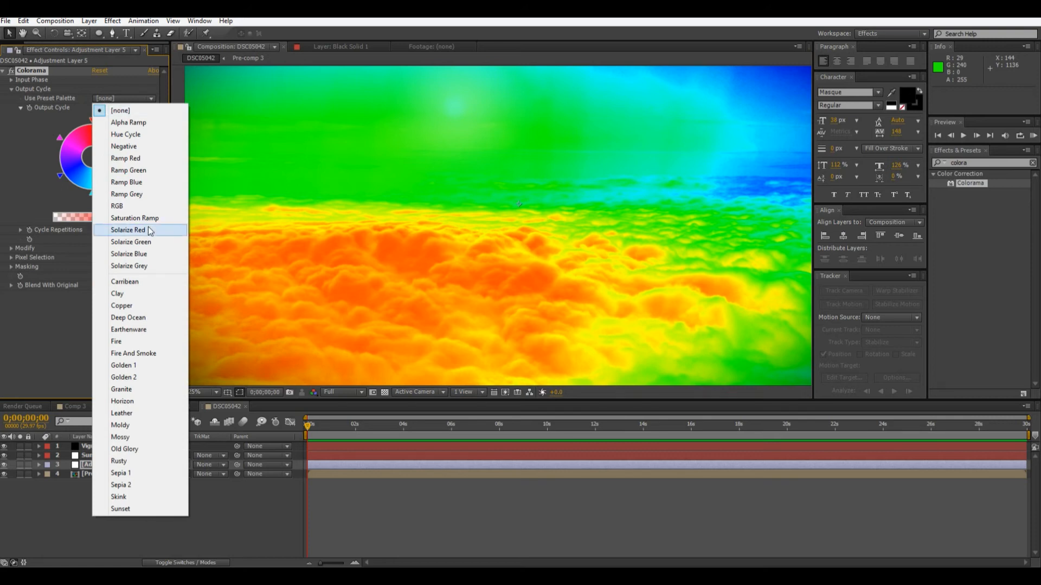
left_click(142, 365)
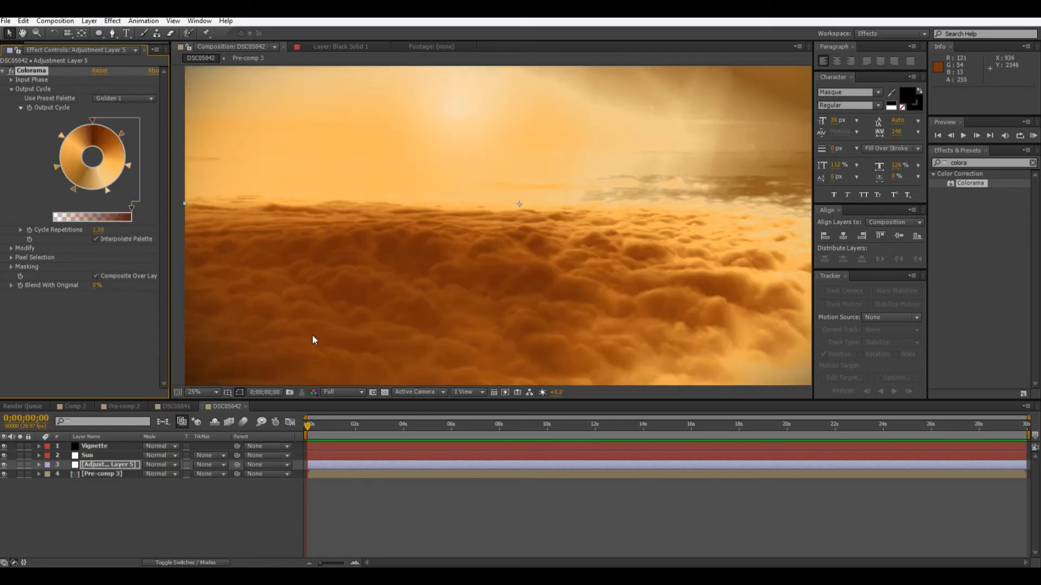
scroll(539, 209, "down", 2)
scroll(596, 235, "up", 2)
left_click_drag(618, 260, 585, 317)
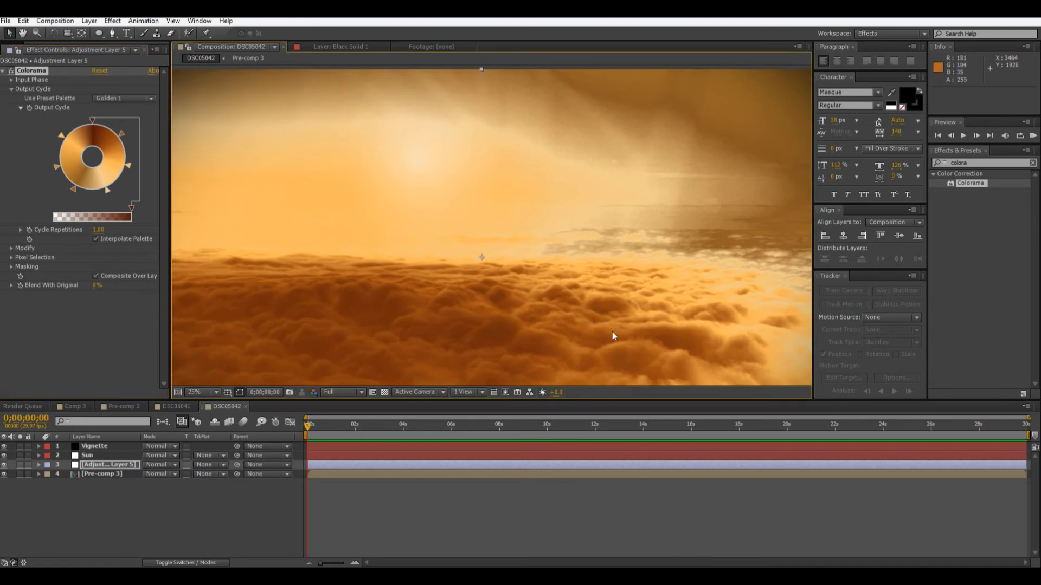
Remove two colour markers from the lower-left part of Colorama's Output Cycle wheel.
left_click_drag(74, 188, 69, 200)
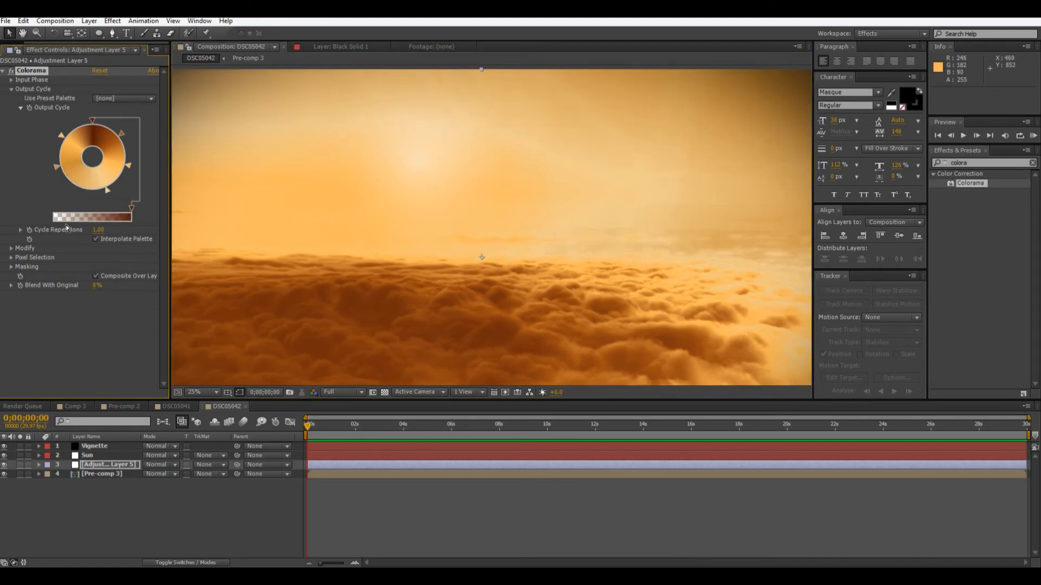
scroll(548, 250, "down", 1)
scroll(623, 235, "up", 3)
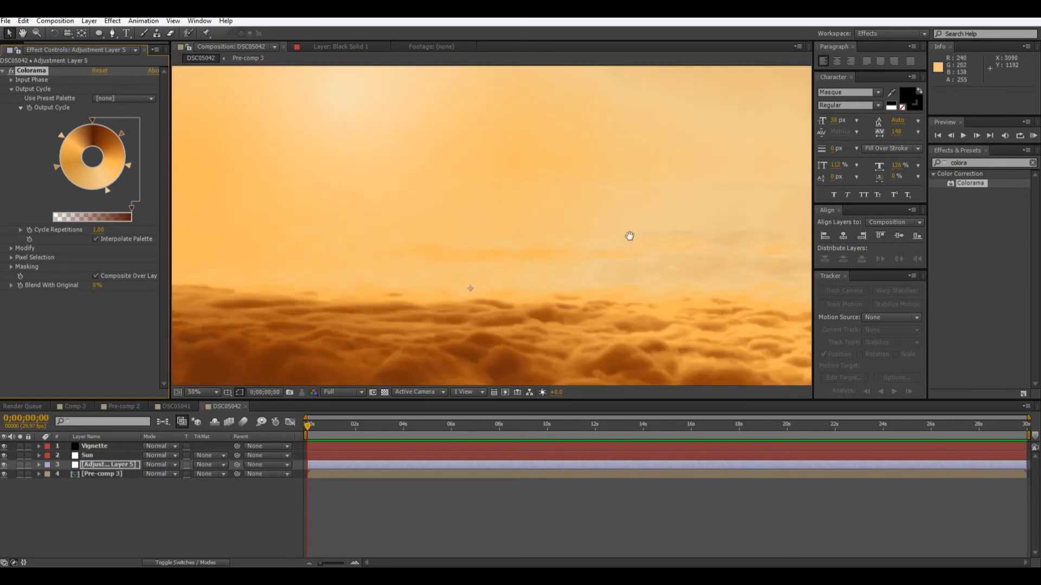
left_click_drag(630, 236, 361, 153)
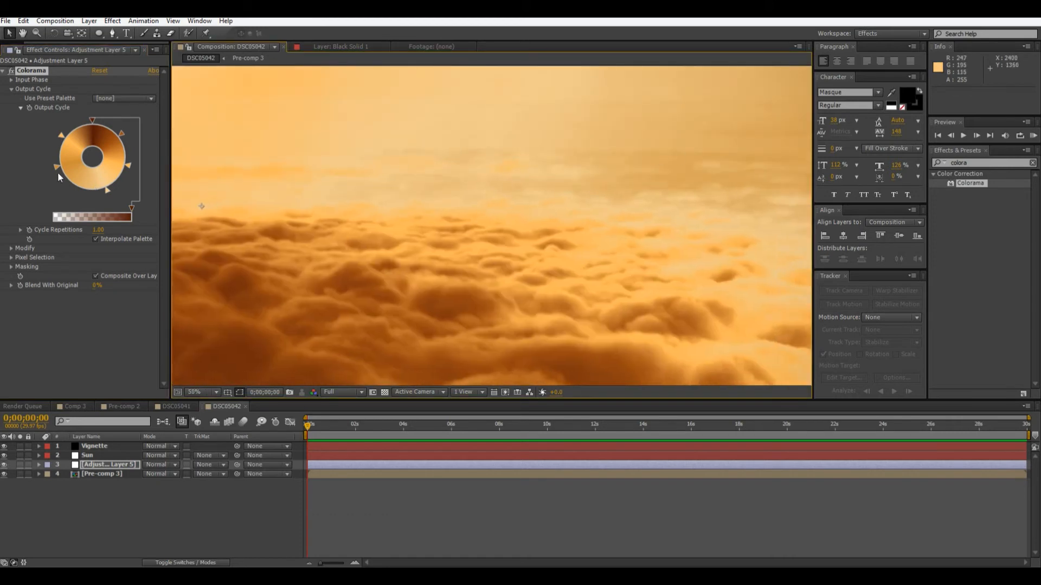
left_click_drag(58, 171, 47, 198)
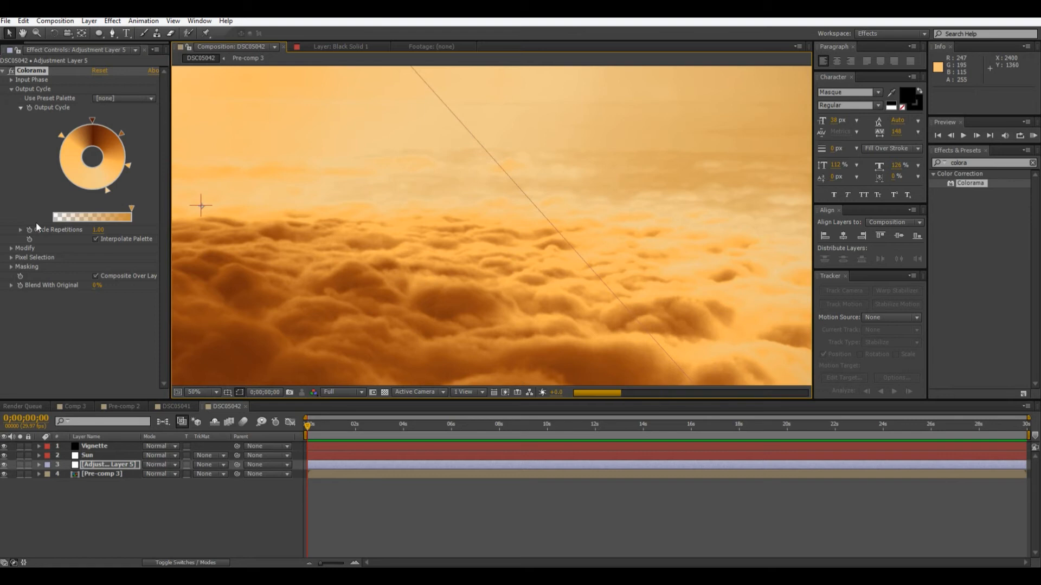
scroll(515, 189, "down", 3)
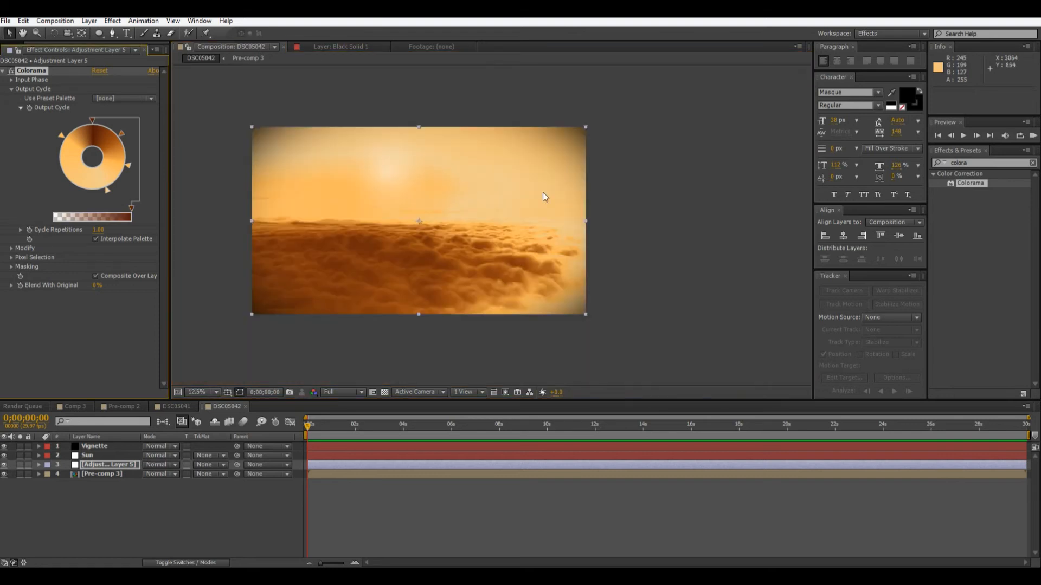
left_click(676, 204)
Move the bottom light orange marker of the Output Cycle wheel round to its lower-left, keeping its colour.
scroll(684, 206, "up", 1)
left_click_drag(107, 191, 67, 193)
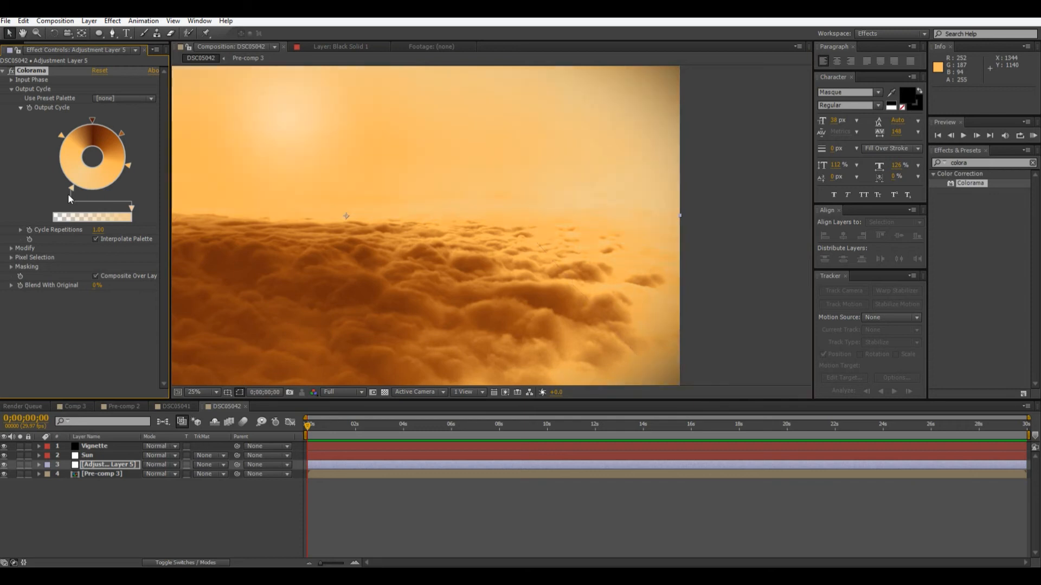
double_click(69, 190)
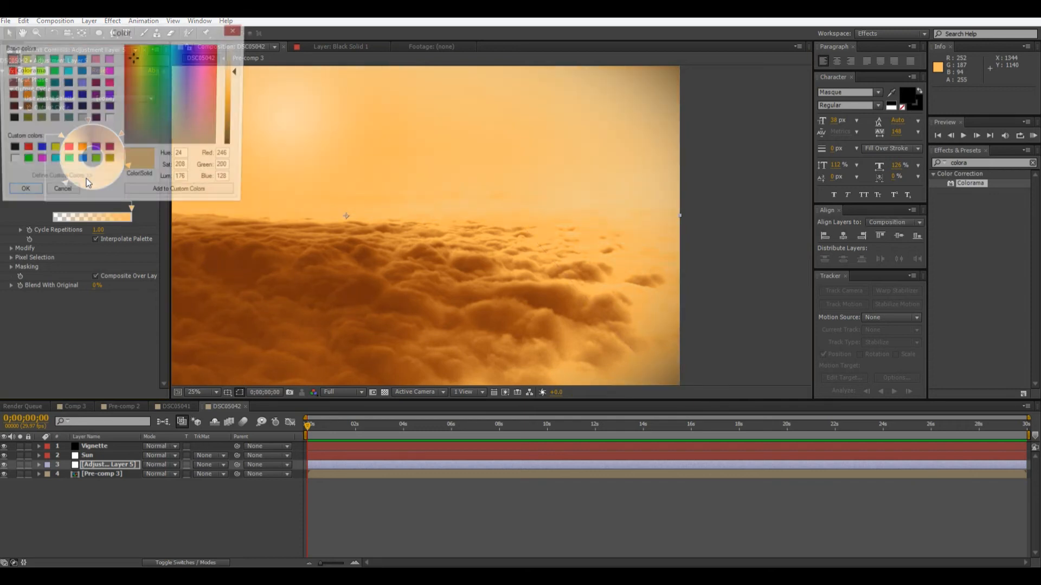
left_click(60, 194)
Add a marker at the bottom of the Output Cycle wheel and colour it yellow, RGB 242, 227, 121.
double_click(99, 186)
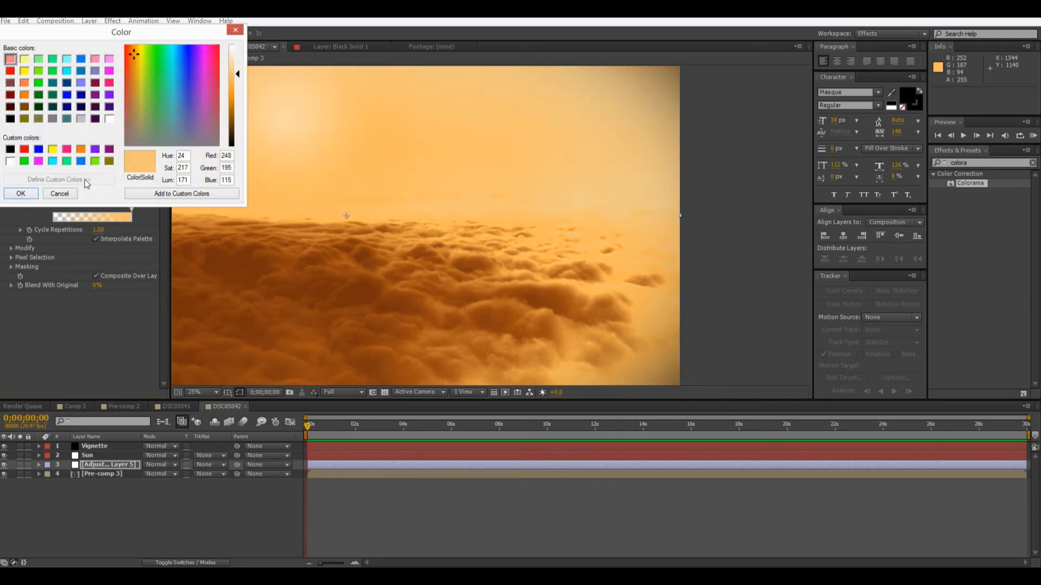
left_click(138, 61)
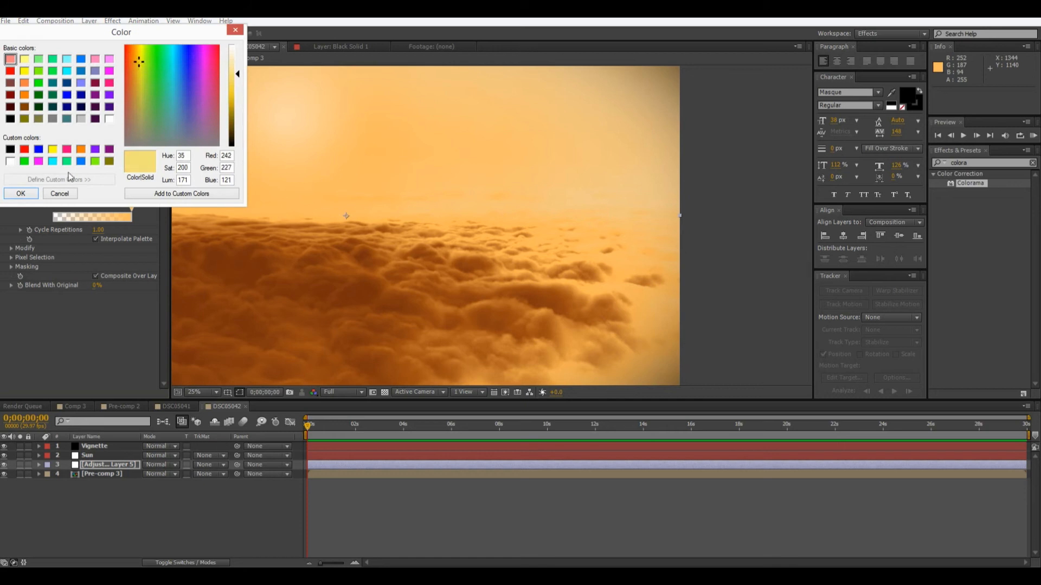
left_click(24, 195)
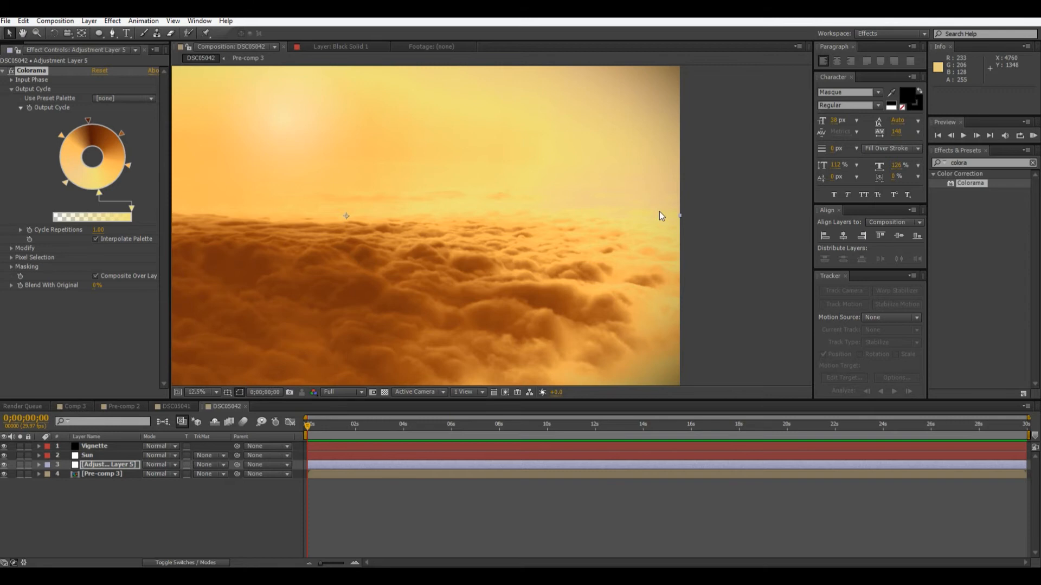
key("comma")
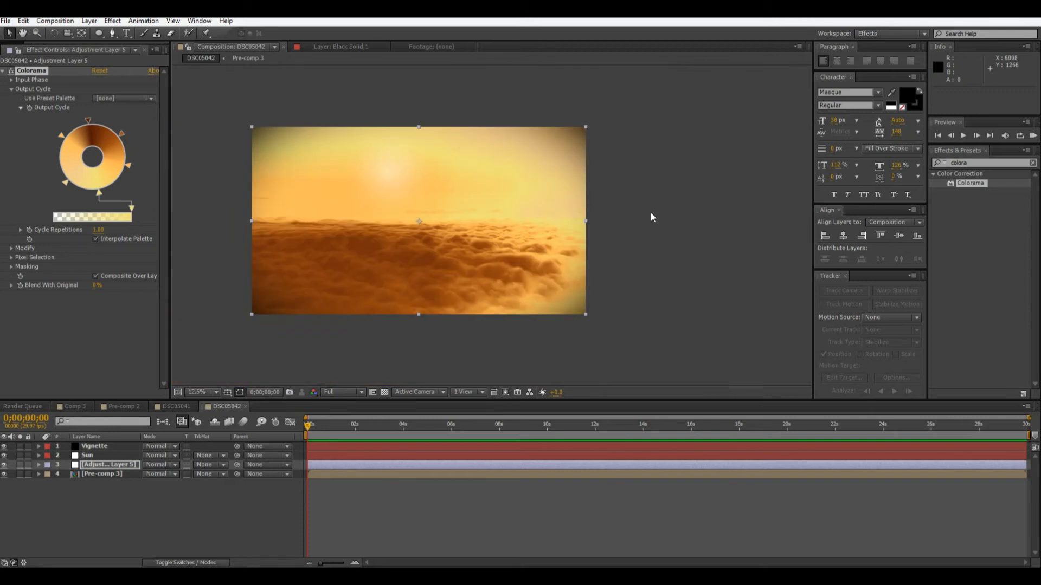
Recolour the bottom marker of the Output Cycle wheel to light orange, RGB 252, 192, 112.
double_click(97, 194)
left_click(135, 49)
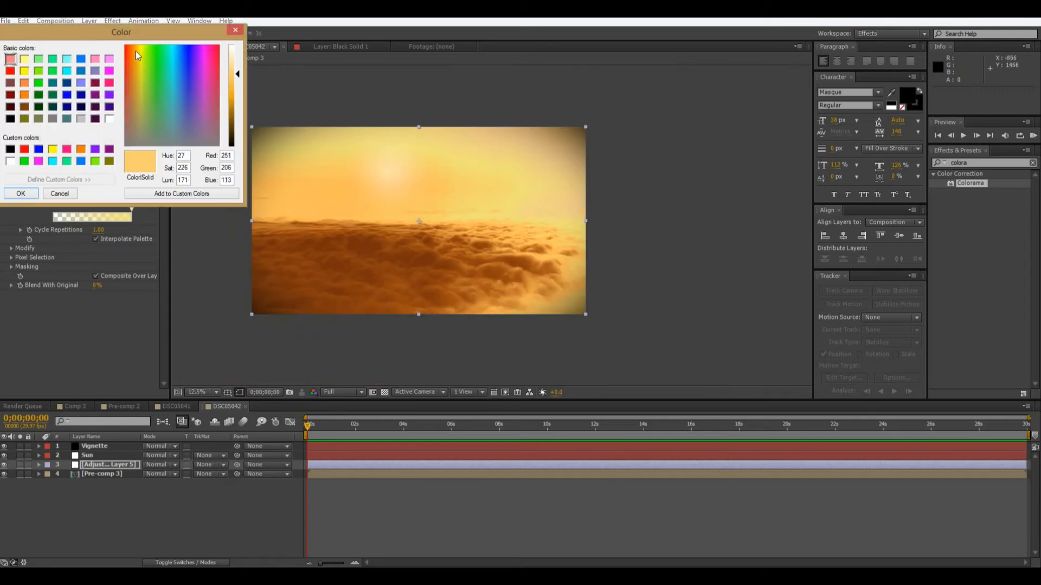
left_click(18, 194)
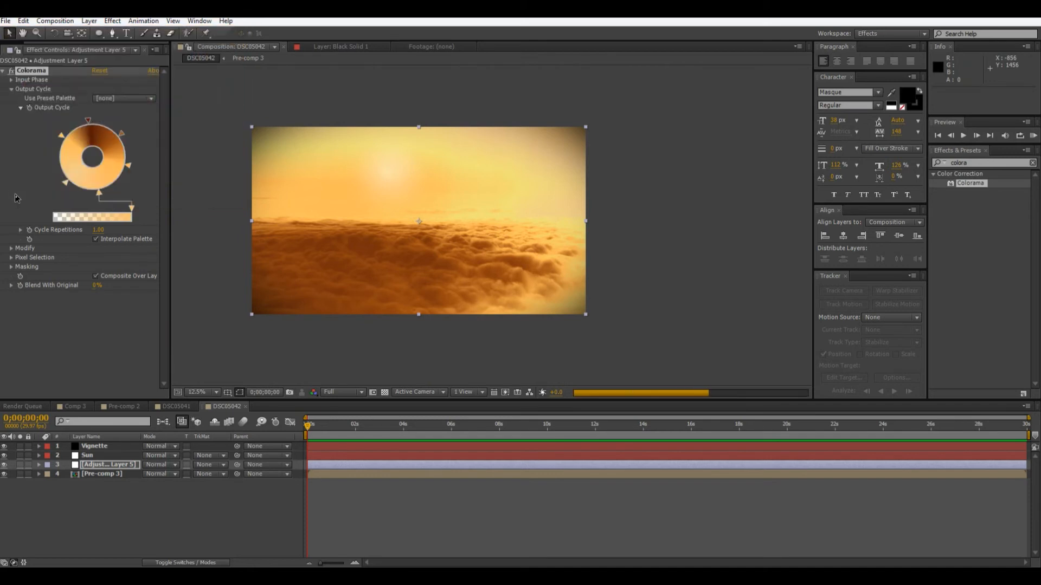
Recolour the bottom marker of the Output Cycle wheel to salmon, RGB 255, 131, 108.
double_click(99, 193)
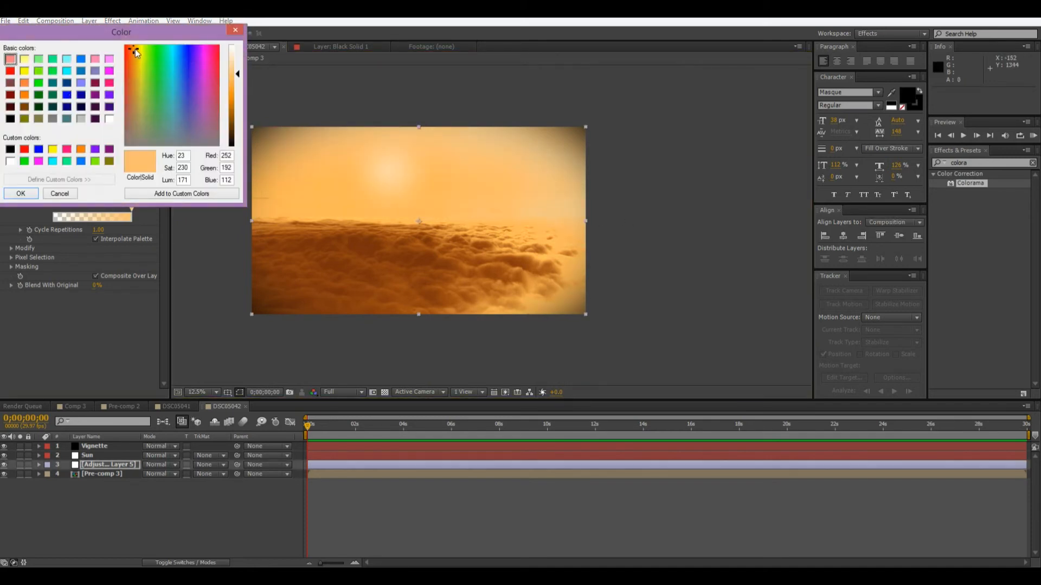
left_click_drag(134, 45, 128, 46)
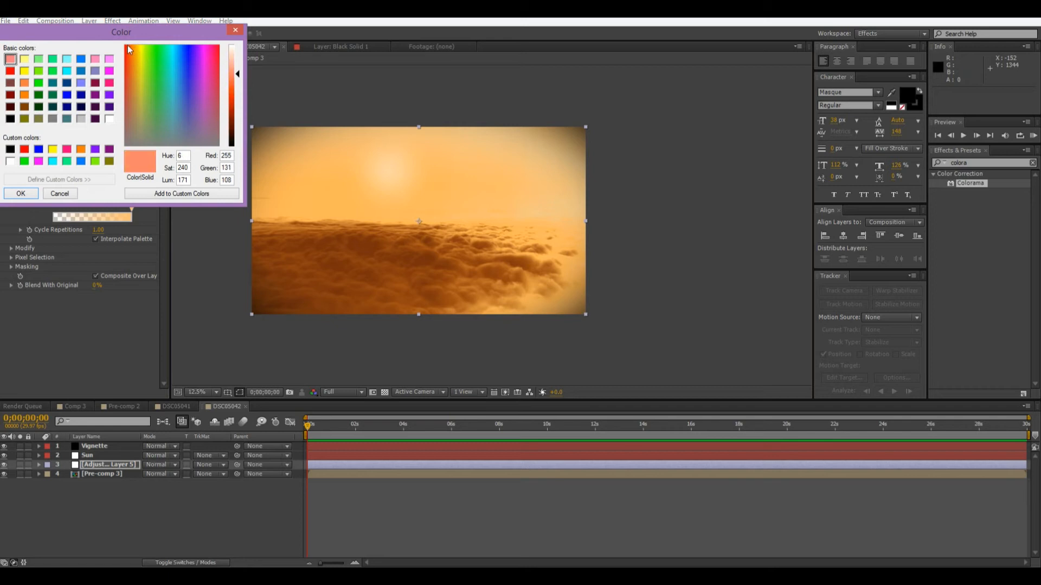
left_click(21, 194)
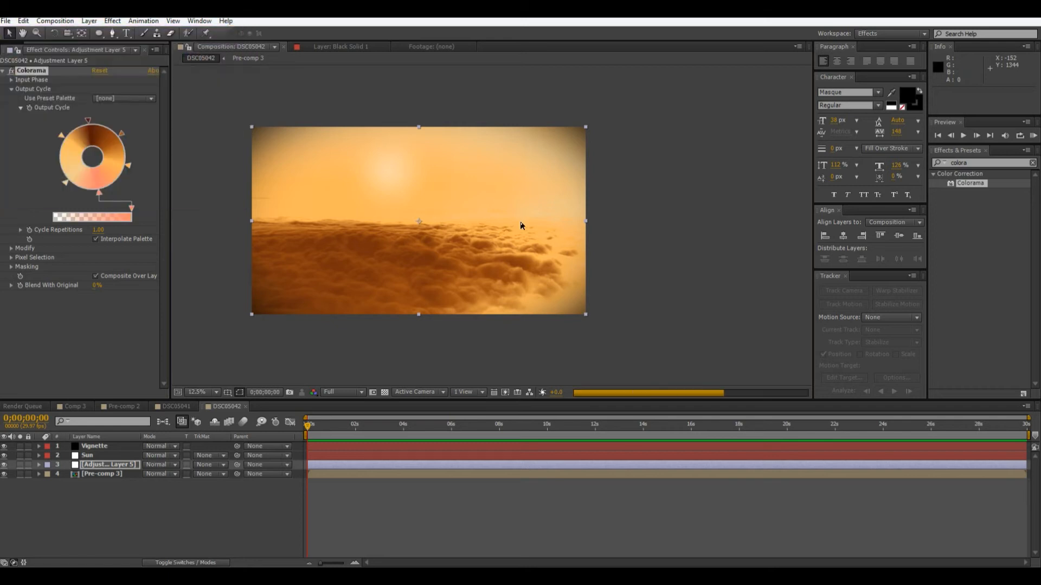
Recolour the bottom marker of the Output Cycle wheel to a saturated golden orange with a lower luminance.
double_click(100, 191)
left_click_drag(154, 76, 129, 45)
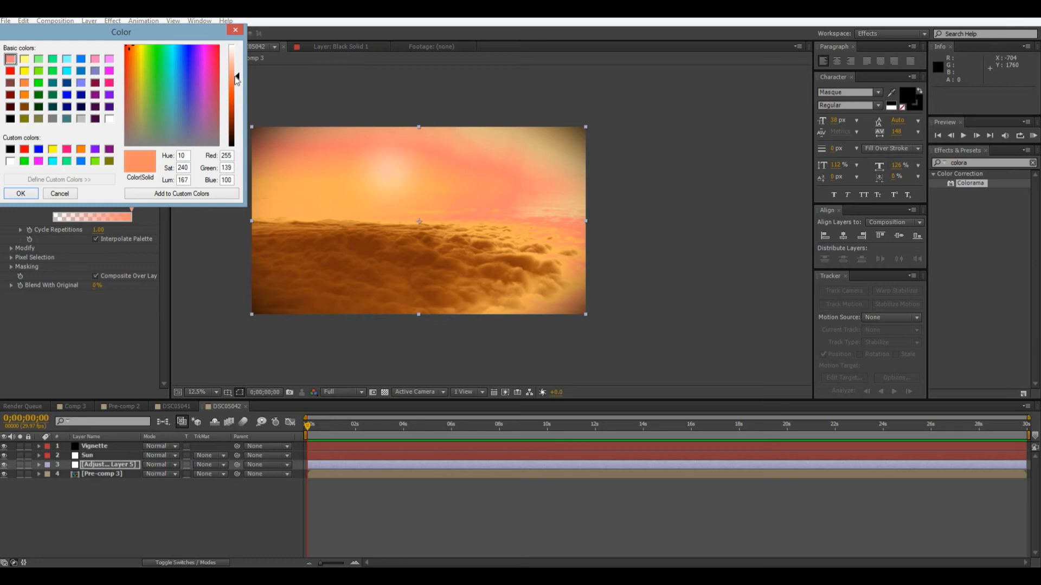
left_click_drag(237, 79, 239, 88)
left_click_drag(129, 53, 134, 45)
left_click(21, 194)
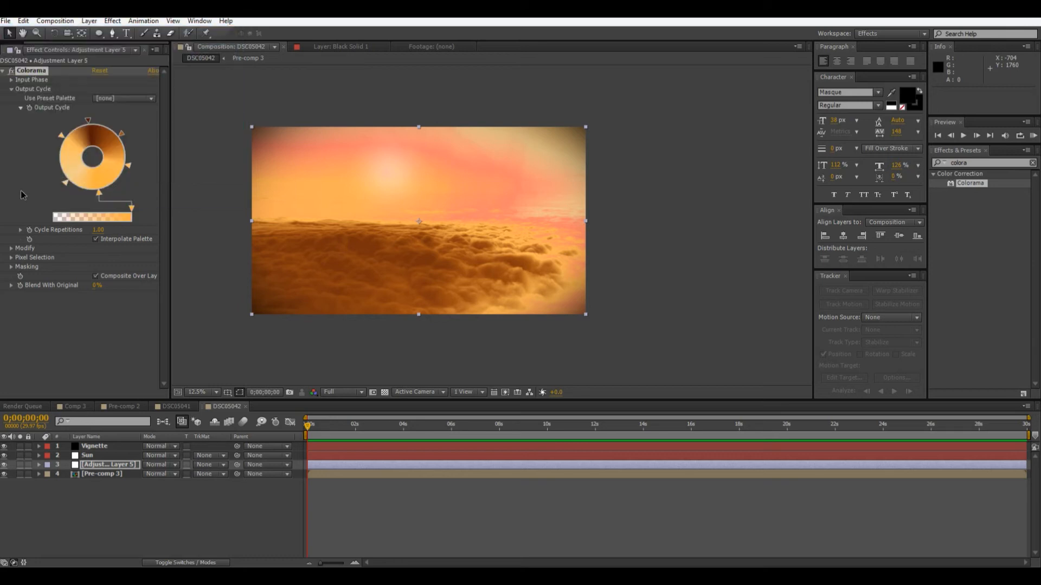
Examine the recoloured sky, sun and clouds both close up and as a whole frame.
left_click(653, 180)
scroll(653, 182, "up", 1)
left_click_drag(656, 201, 751, 248)
scroll(751, 248, "down", 1)
scroll(632, 230, "up", 1)
scroll(610, 232, "down", 1)
scroll(609, 232, "up", 1)
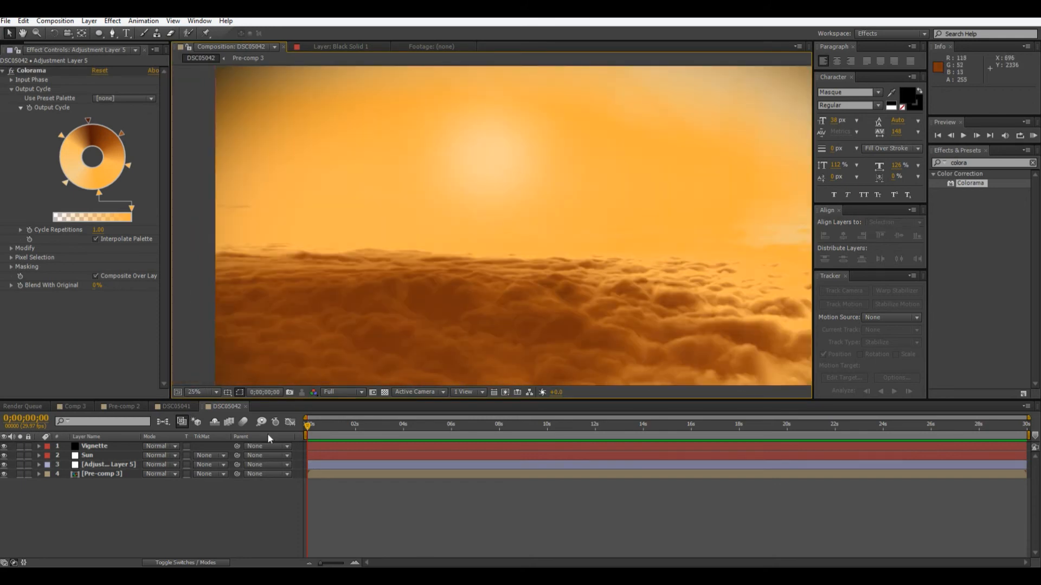
left_click(101, 466)
scroll(640, 338, "down", 1)
scroll(639, 338, "up", 1)
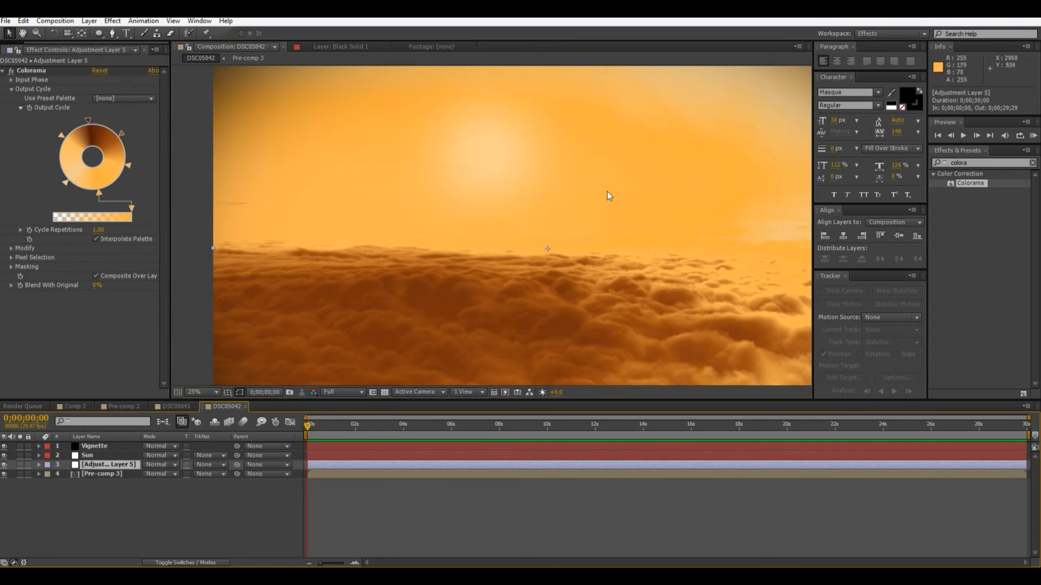
scroll(577, 265, "down", 1)
scroll(606, 252, "up", 1)
scroll(606, 252, "down", 1)
Rename the adjustment layer holding the Colorama effect as Colorama.
right_click(118, 505)
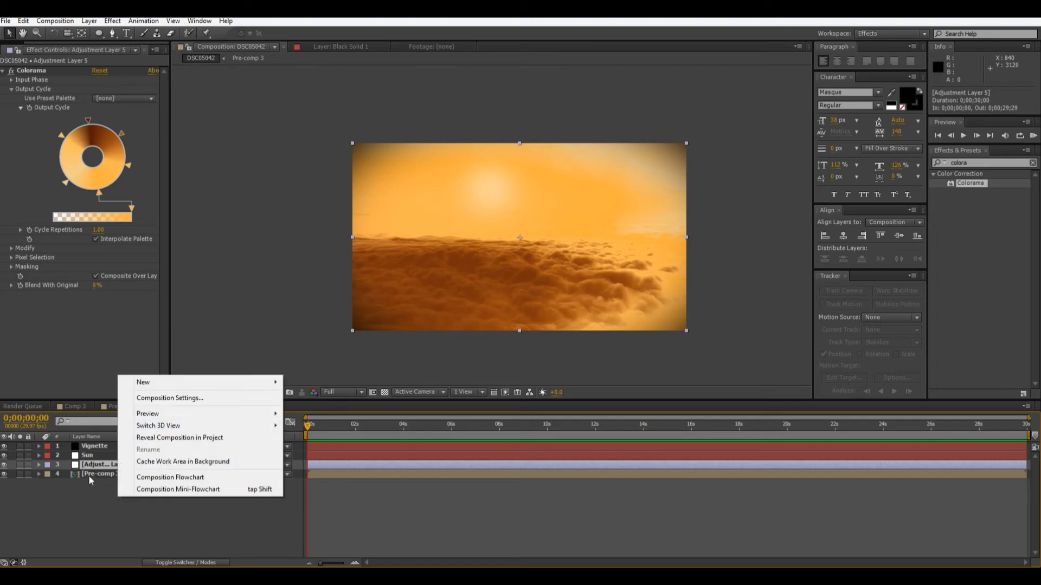
left_click(110, 471)
key("Return")
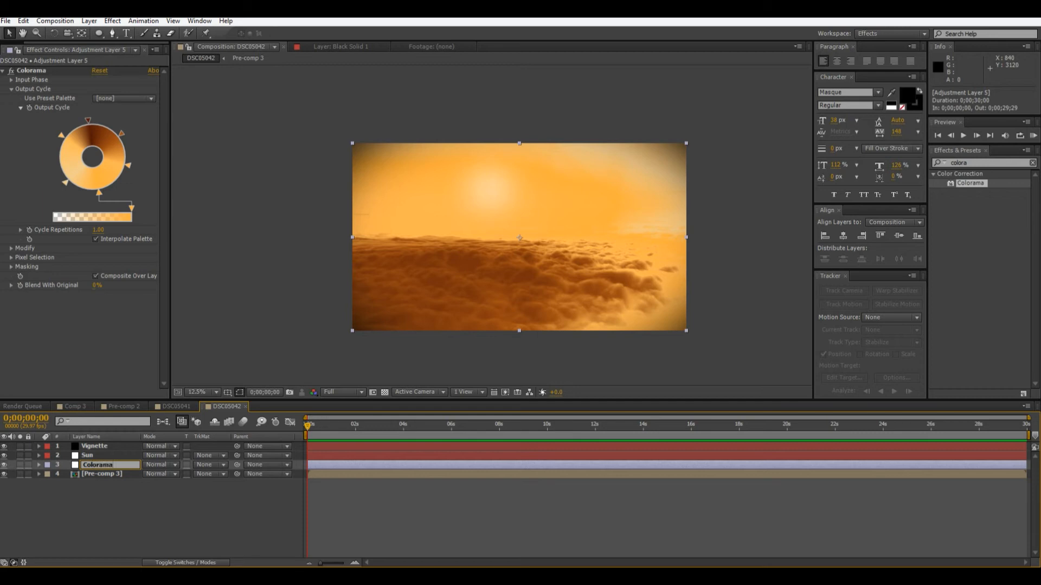
left_click(87, 481)
Create a new adjustment layer at the top of the layer stack and name it CC 2.
right_click(169, 538)
mouse_move(211, 425)
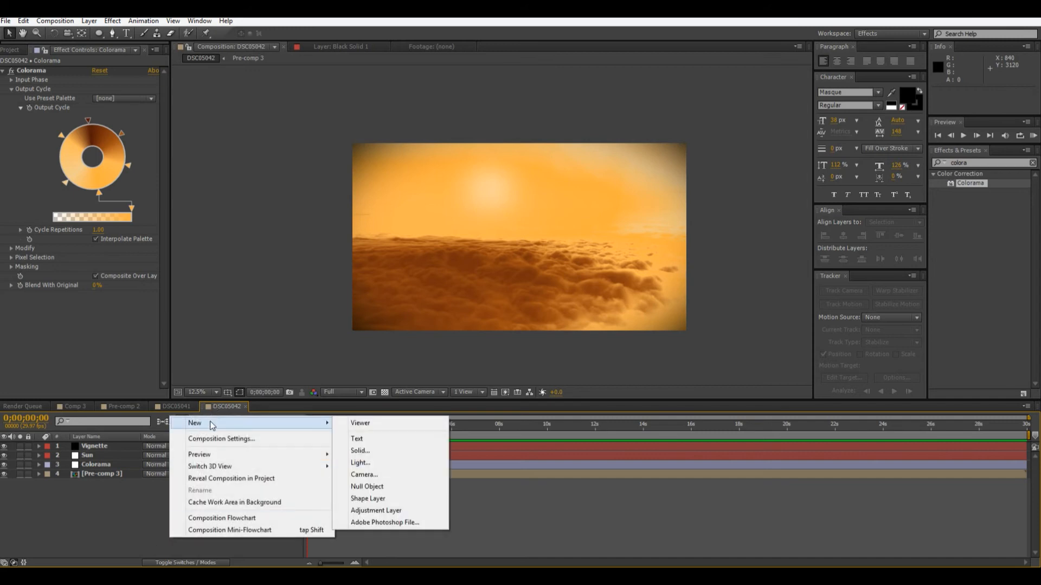
left_click(375, 511)
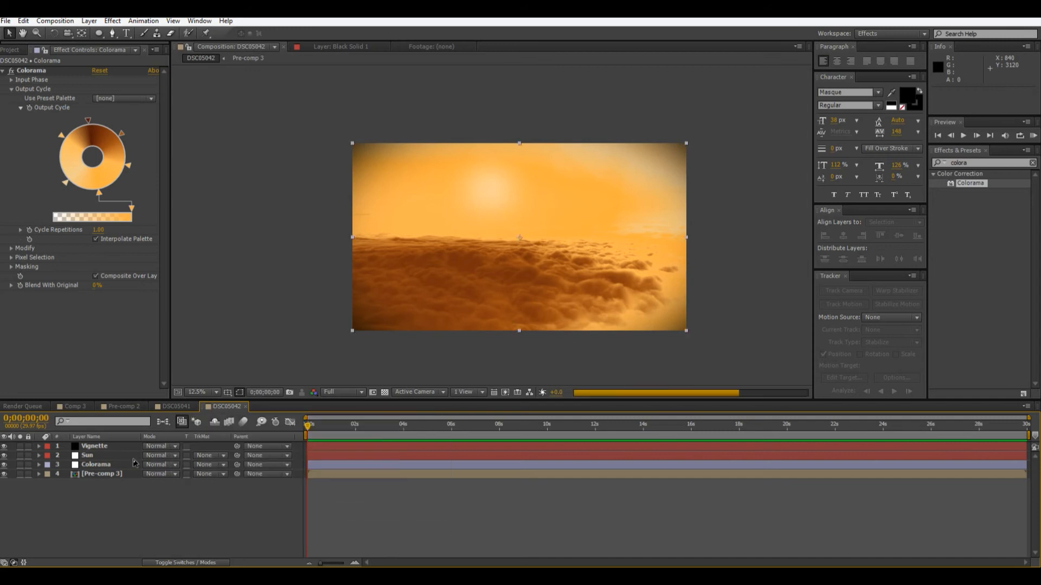
key("Return")
type("CC 2")
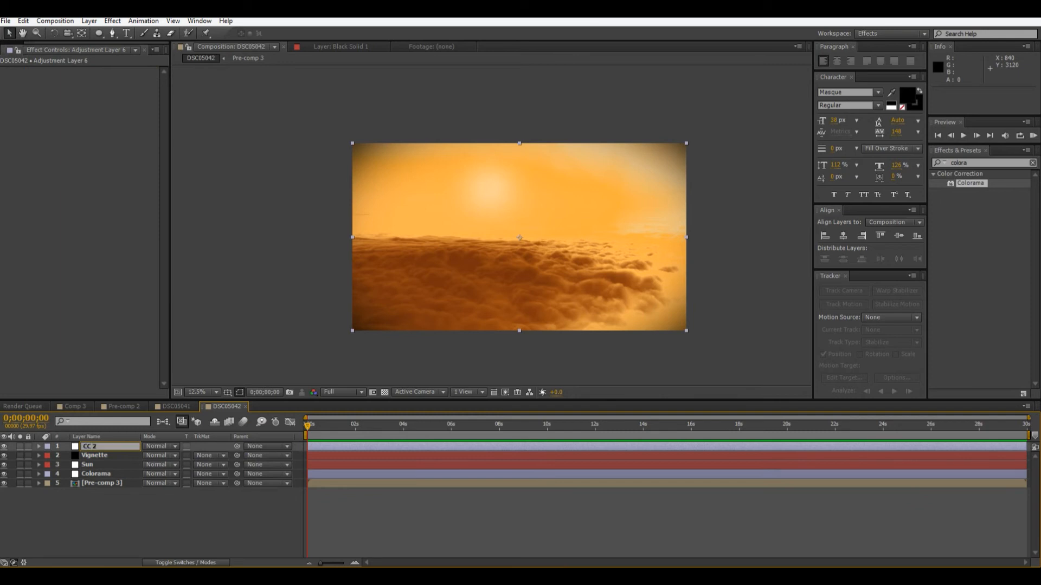
left_click(127, 538)
Apply the Curves effect to the CC 2 layer and bend its RGB curve into a contrast-boosting S shape.
left_click(982, 161)
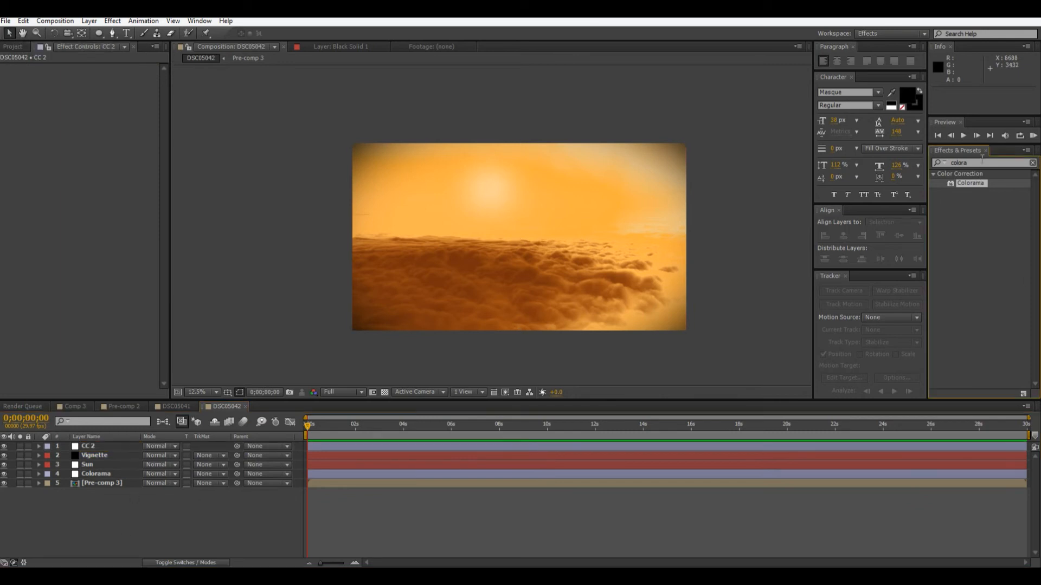
double_click(989, 161)
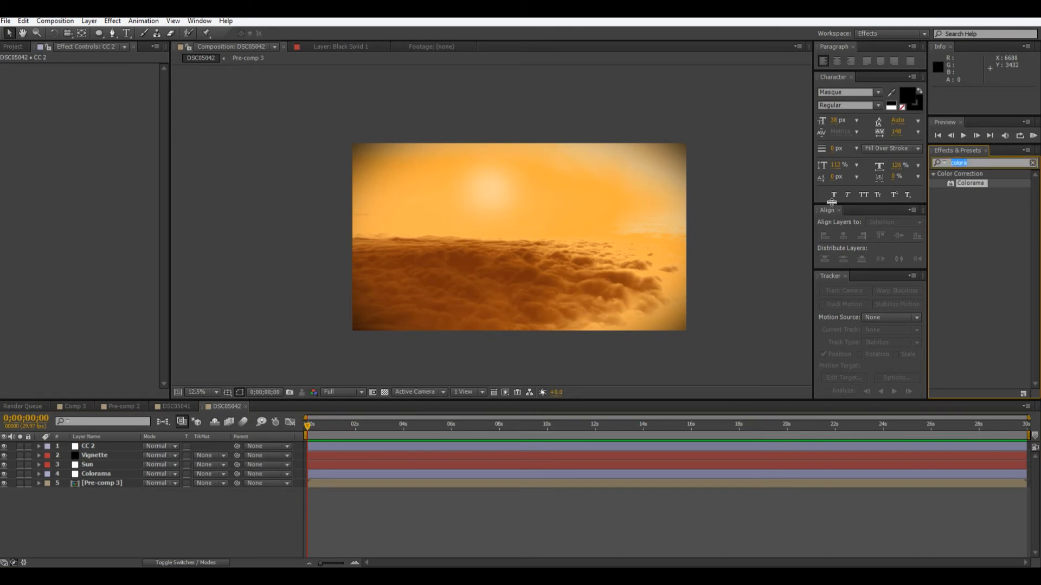
type("curves")
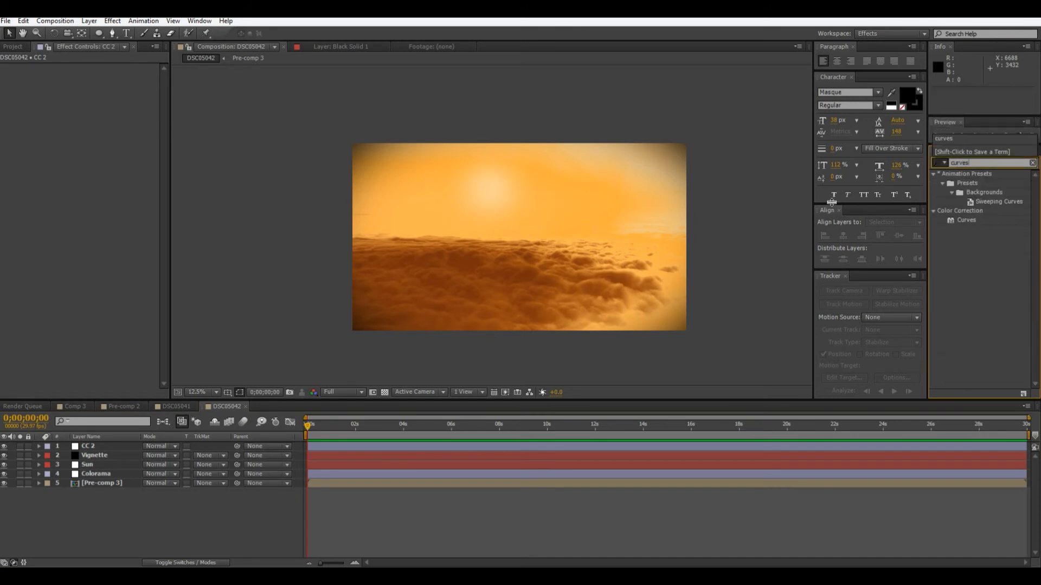
left_click_drag(955, 219, 92, 446)
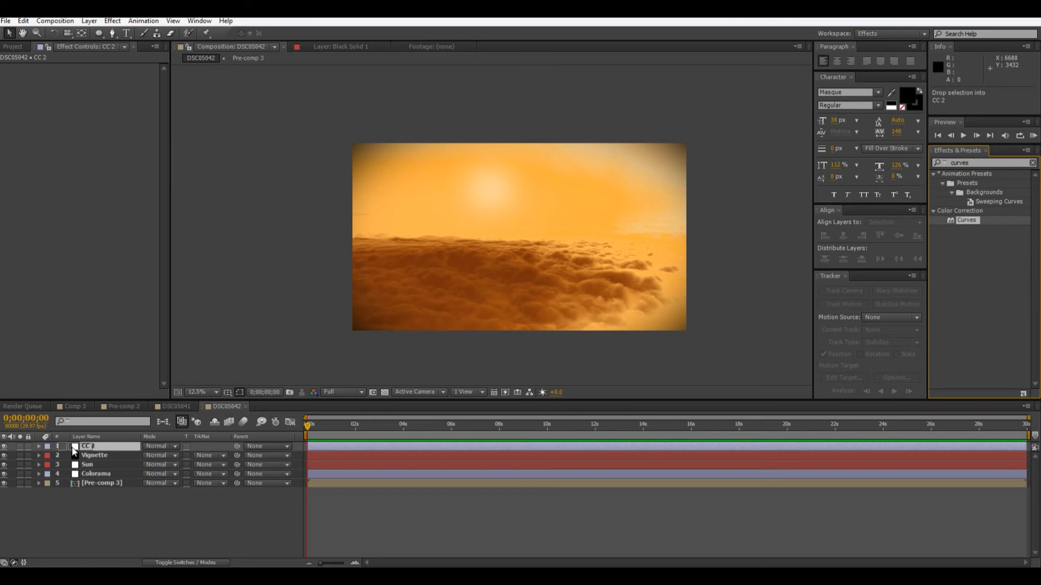
left_click_drag(49, 165, 52, 175)
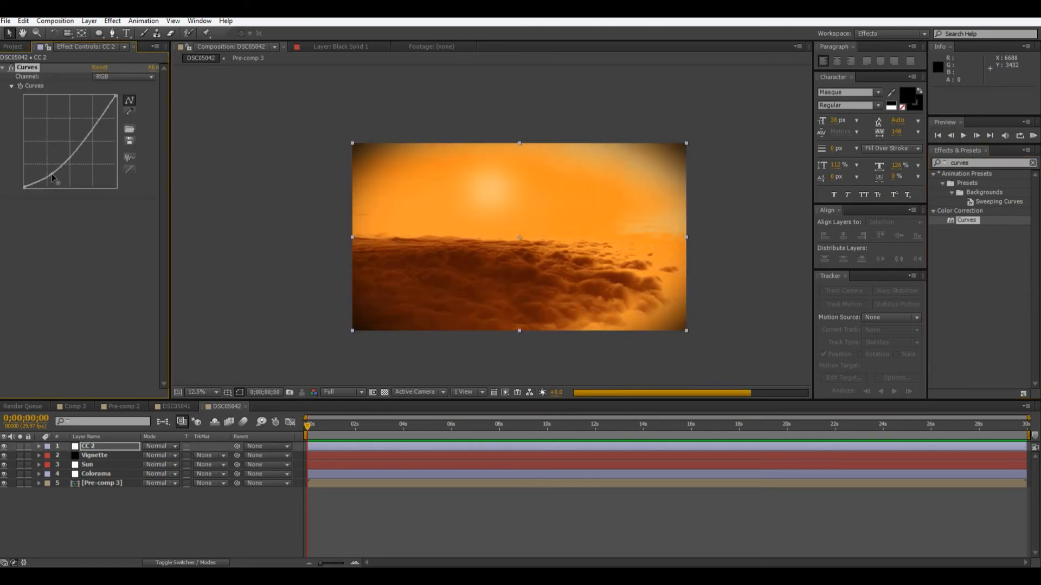
left_click_drag(88, 126, 88, 126)
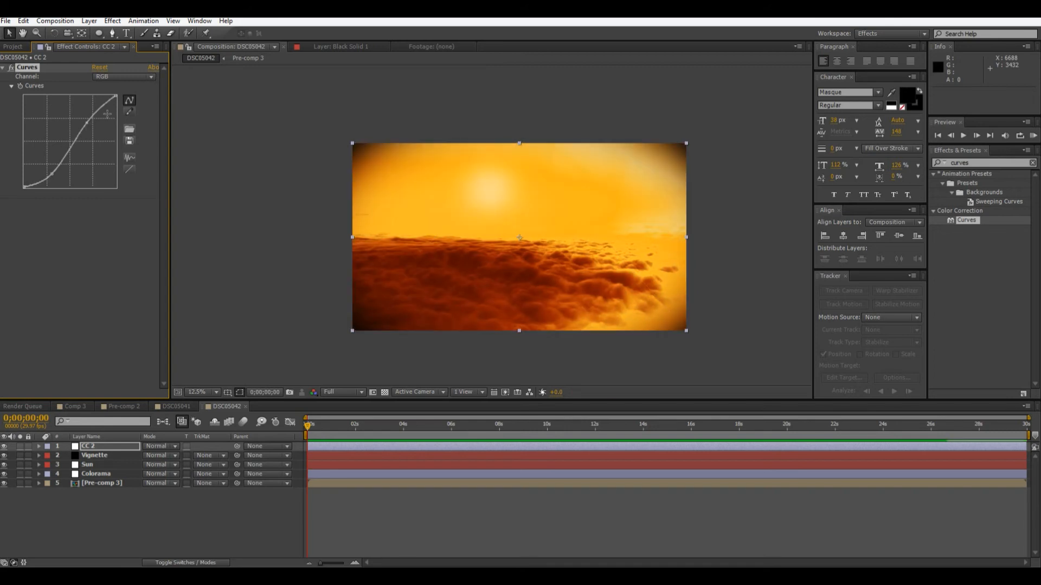
Try bending the Red channel curve down with a shadow point and a highlight point, and reset it to a straight line.
left_click(135, 78)
left_click(112, 100)
left_click_drag(67, 146, 39, 184)
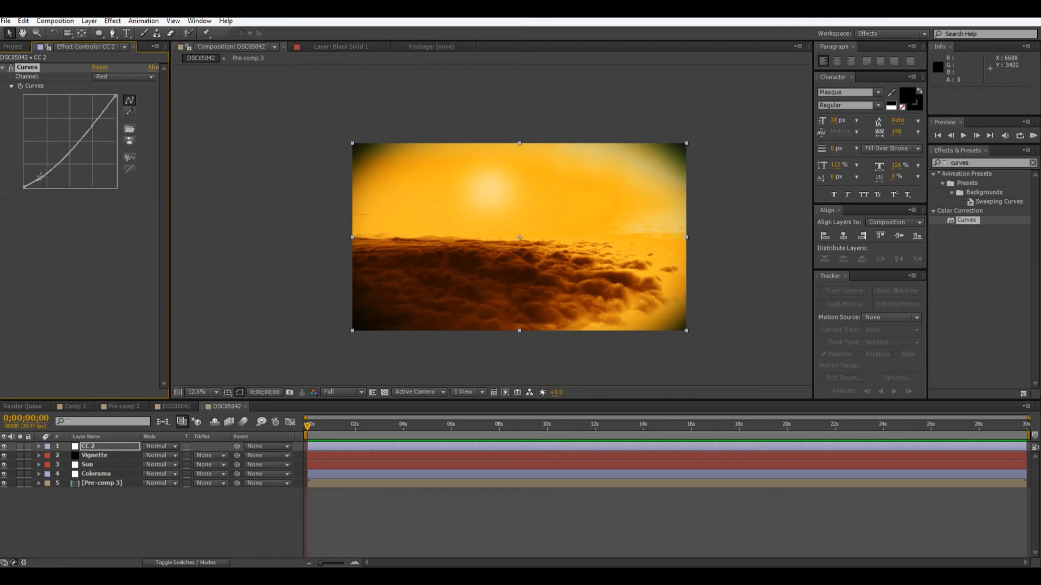
mouse_move(84, 137)
left_mouse_down()
mouse_move(83, 126)
mouse_move(99, 137)
left_mouse_up()
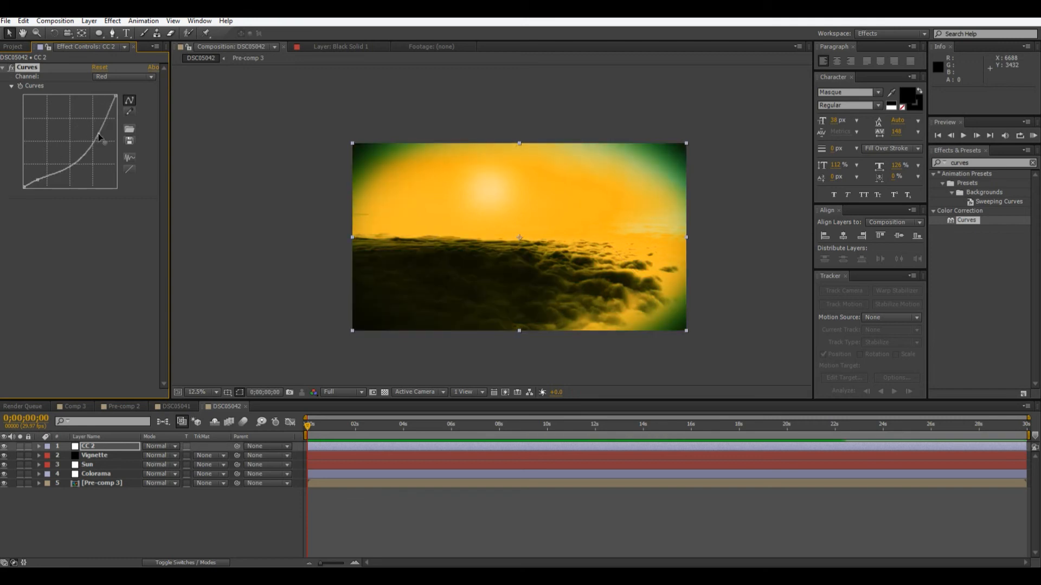
left_click_drag(38, 179, 38, 174)
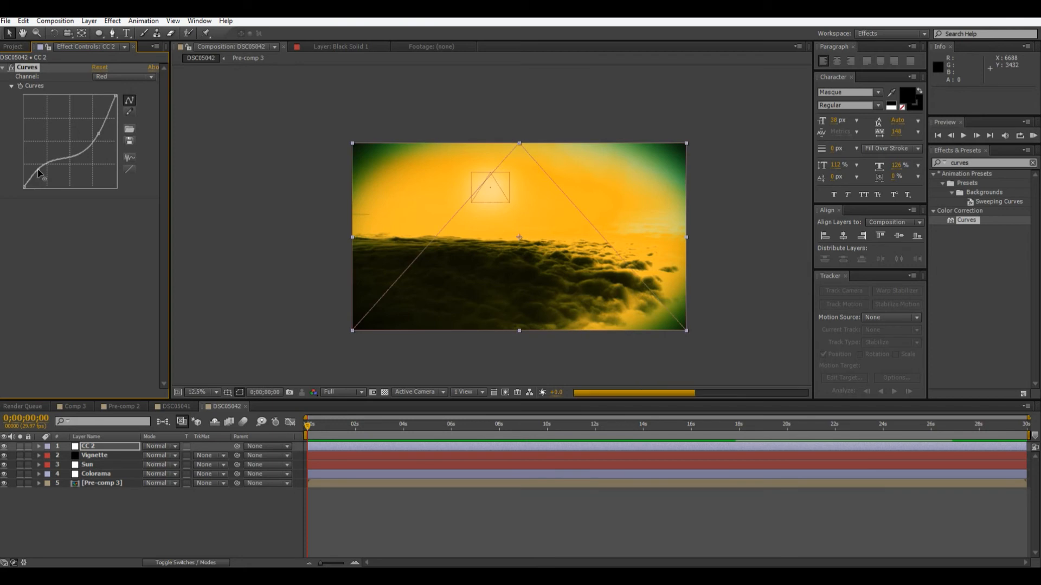
left_click(130, 169)
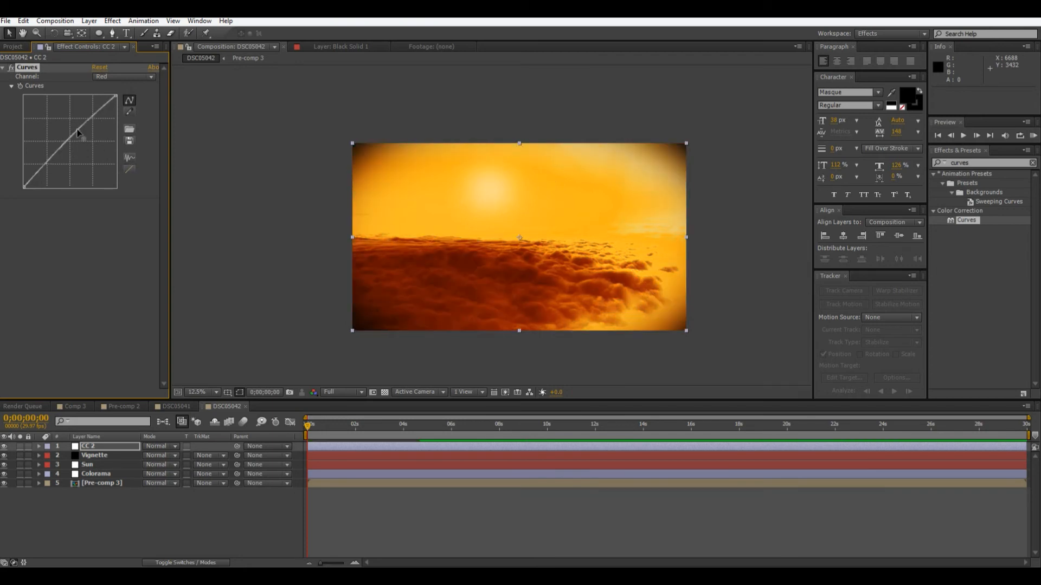
Pull the Red channel curve below the diagonal with a single point in its upper half, and check the dark clouds.
left_click_drag(78, 132, 81, 135)
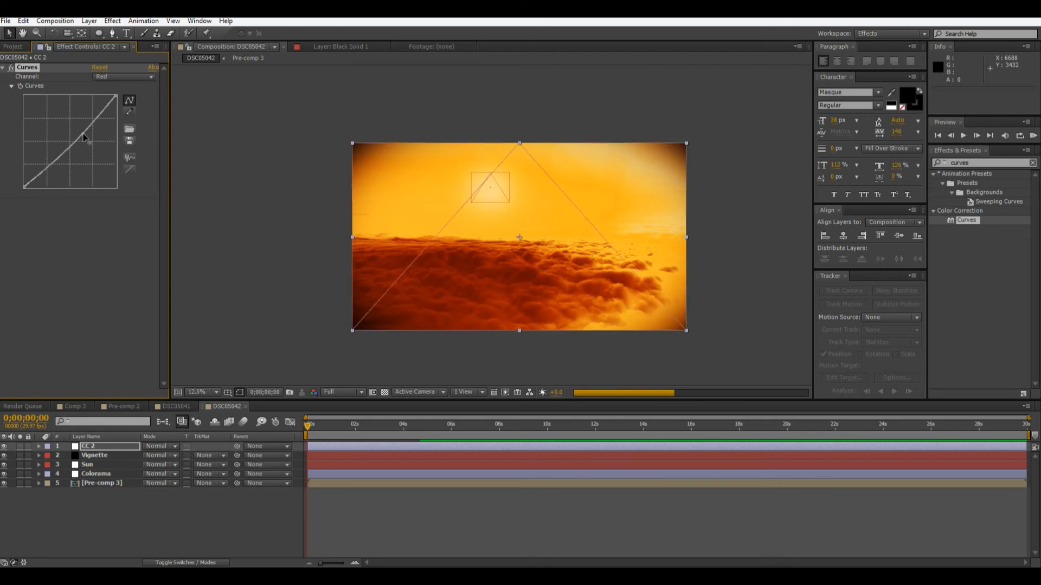
left_click_drag(84, 137, 97, 137)
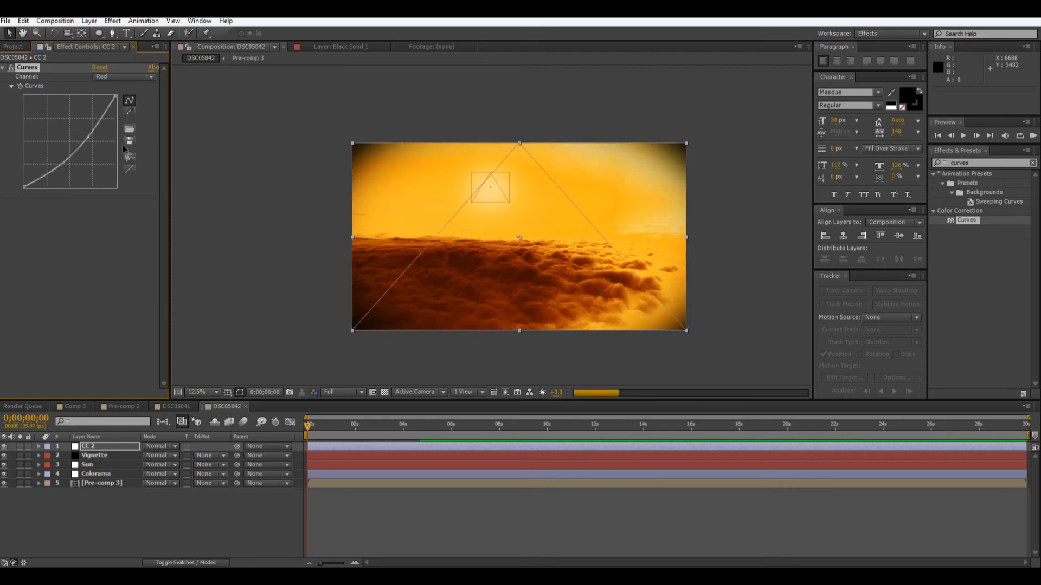
scroll(512, 281, "up", 1)
left_click_drag(512, 282, 512, 160)
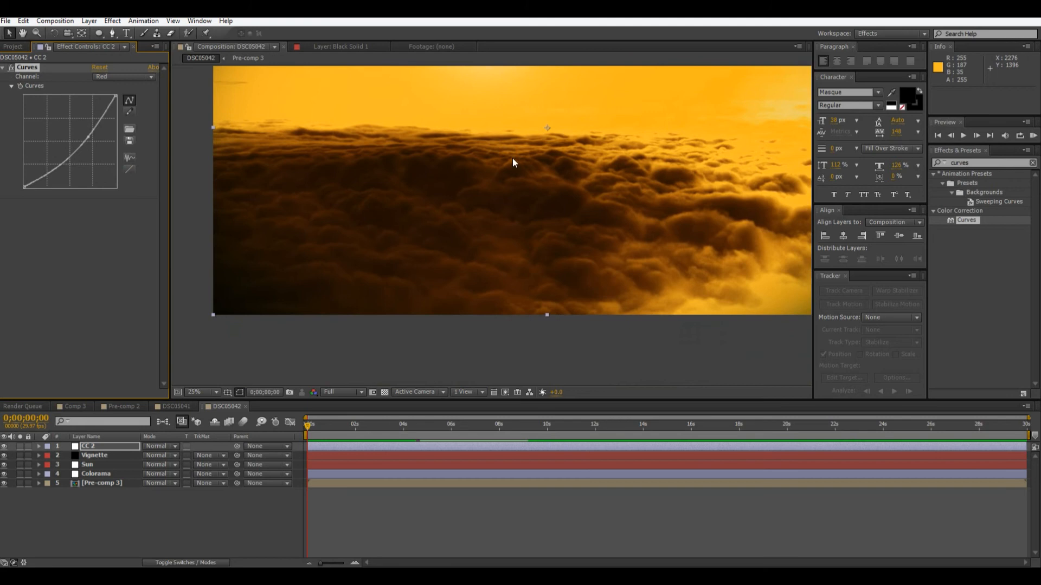
scroll(524, 212, "up", 1)
left_click_drag(525, 217, 521, 243)
scroll(529, 208, "up", 1)
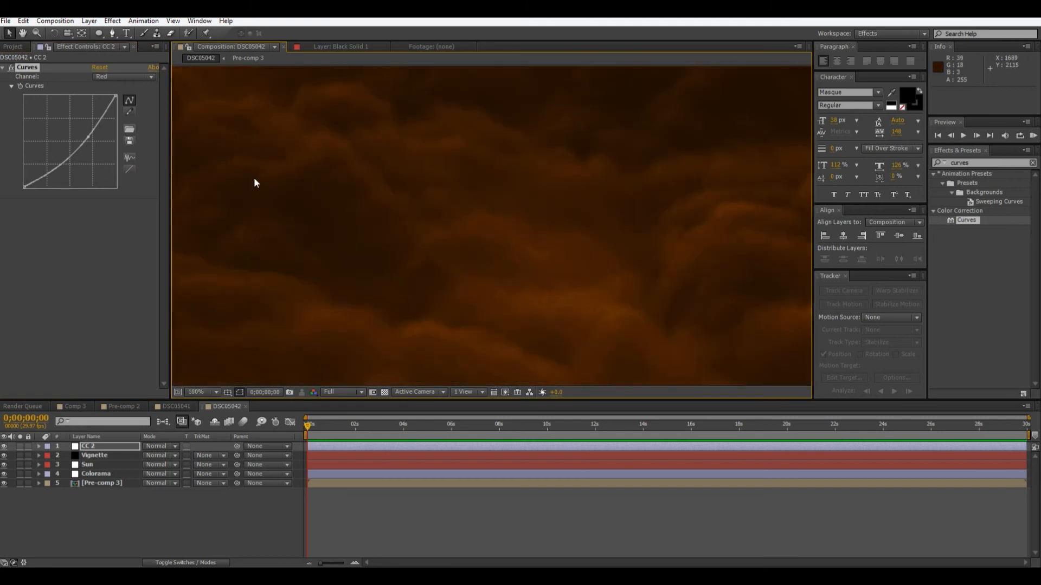
Try raising the Blue channel curve's lower midtones and black point, and reset it to a straight line.
left_click(102, 80)
left_click(129, 125)
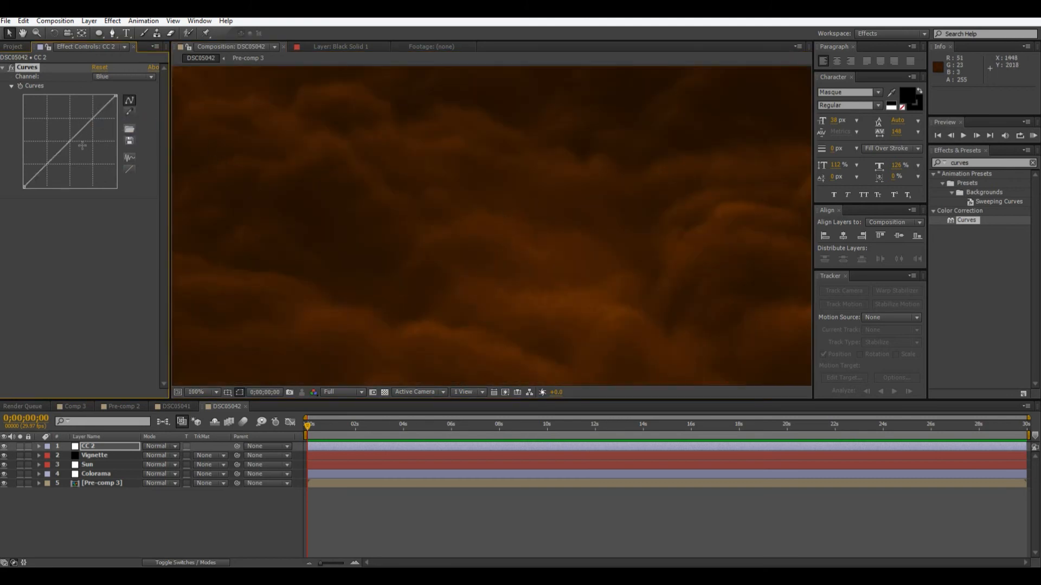
mouse_move(58, 143)
left_mouse_down()
mouse_move(41, 126)
mouse_move(48, 131)
left_mouse_up()
scroll(483, 225, "down", 6)
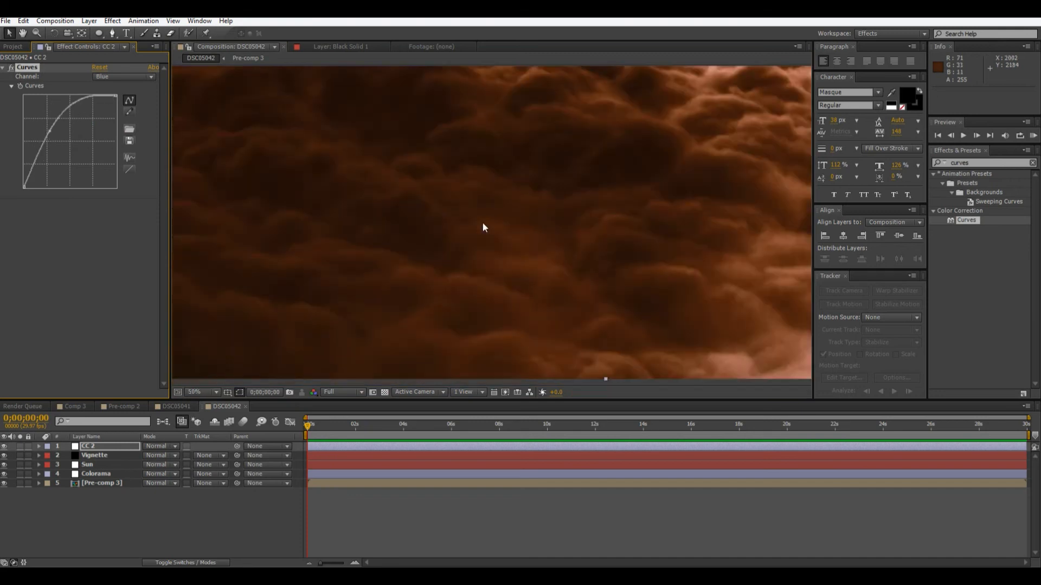
scroll(480, 228, "up", 1)
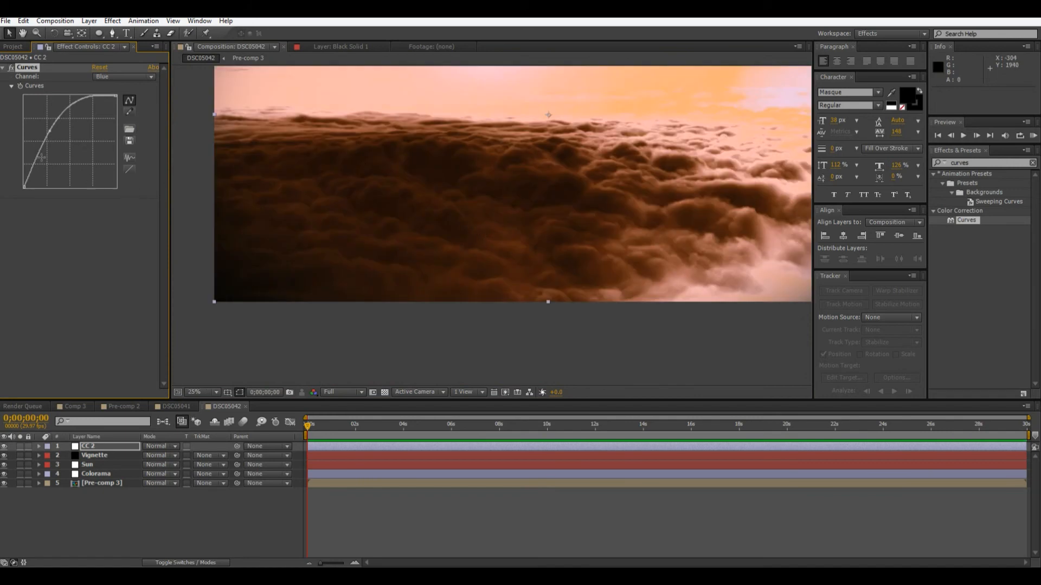
left_click_drag(24, 184, 22, 173)
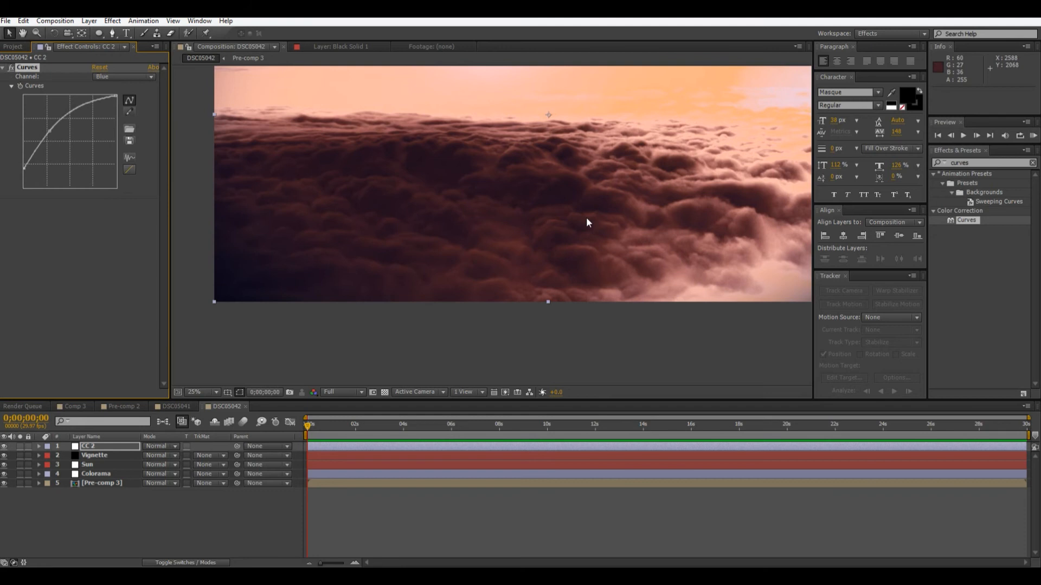
scroll(591, 222, "down", 2)
scroll(595, 228, "up", 1)
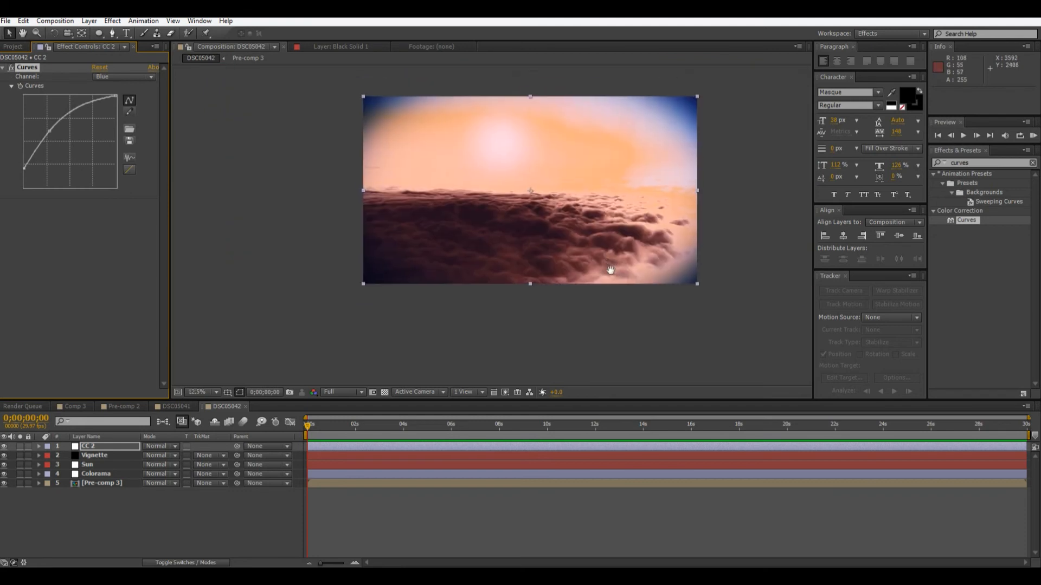
left_click(130, 171)
Pull the middle of the Green channel curve slightly below the diagonal for a redder sunset.
scroll(554, 256, "up", 1)
scroll(557, 262, "down", 1)
scroll(557, 268, "up", 1)
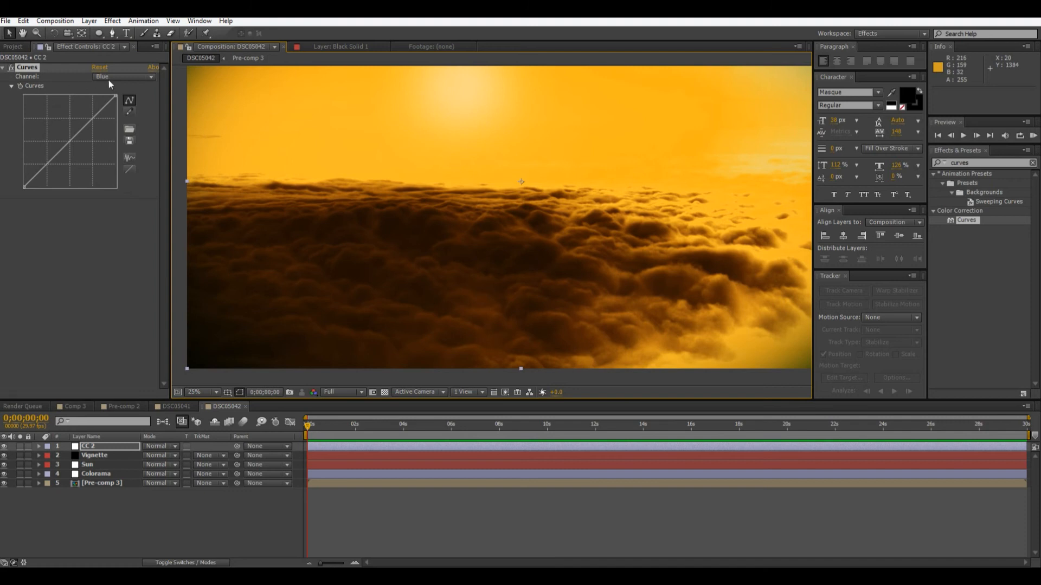
left_click(108, 81)
left_click(113, 112)
left_click_drag(68, 145, 69, 157)
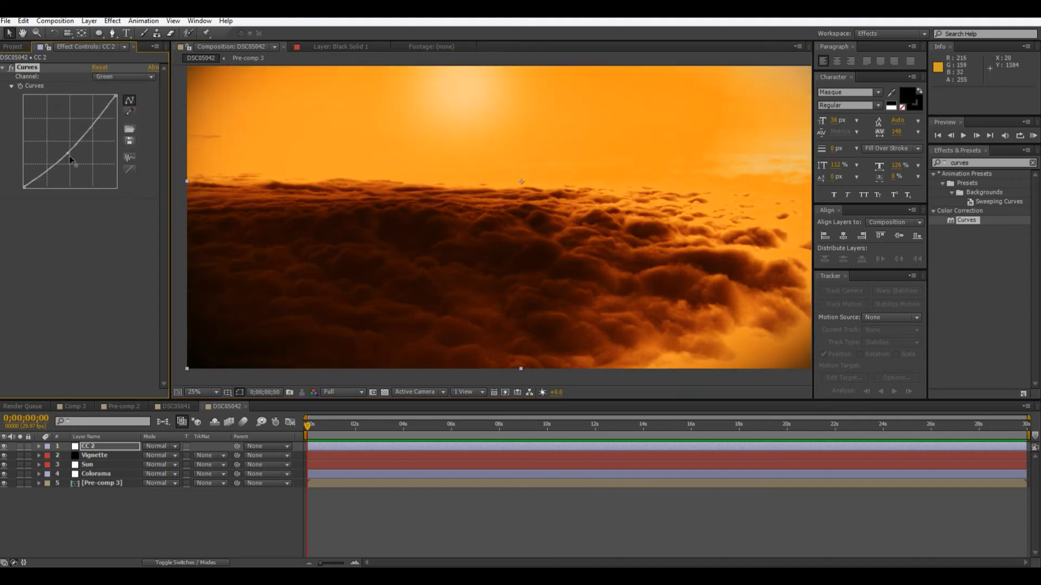
left_click_drag(68, 153, 70, 156)
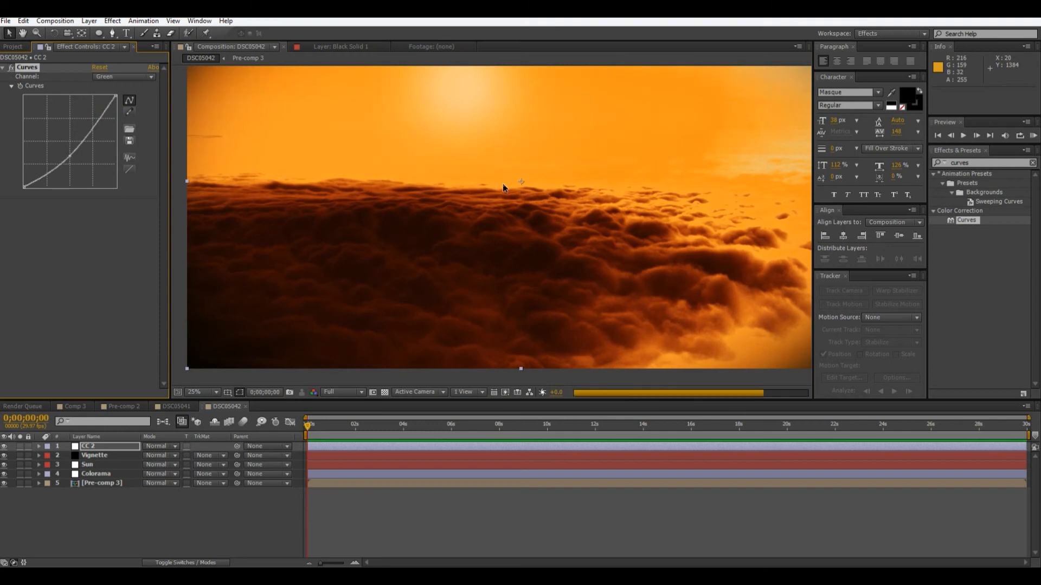
Move the upper point of the Vignette layer's elliptical mask slightly outward, just above the image edge.
scroll(500, 204, "down", 2)
left_click(667, 207)
scroll(669, 207, "up", 2)
scroll(669, 211, "down", 2)
scroll(669, 210, "up", 2)
left_click(95, 455)
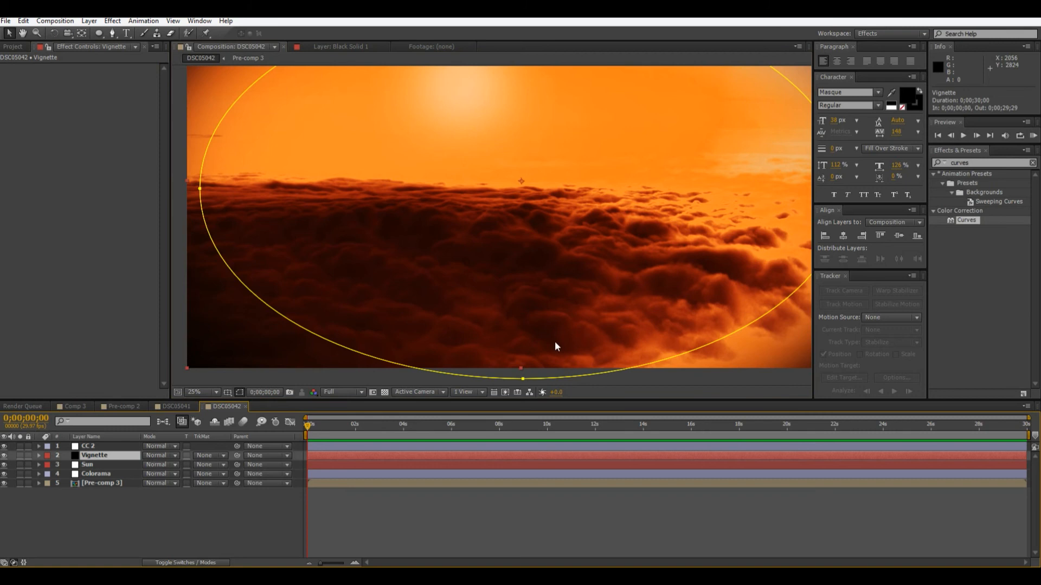
scroll(706, 268, "down", 1)
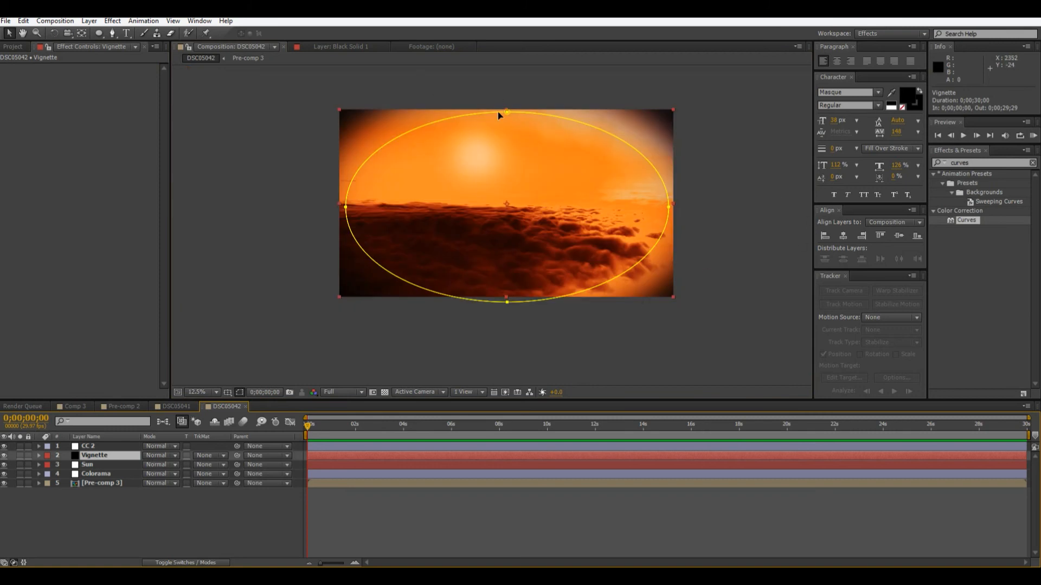
left_click_drag(506, 112, 514, 108)
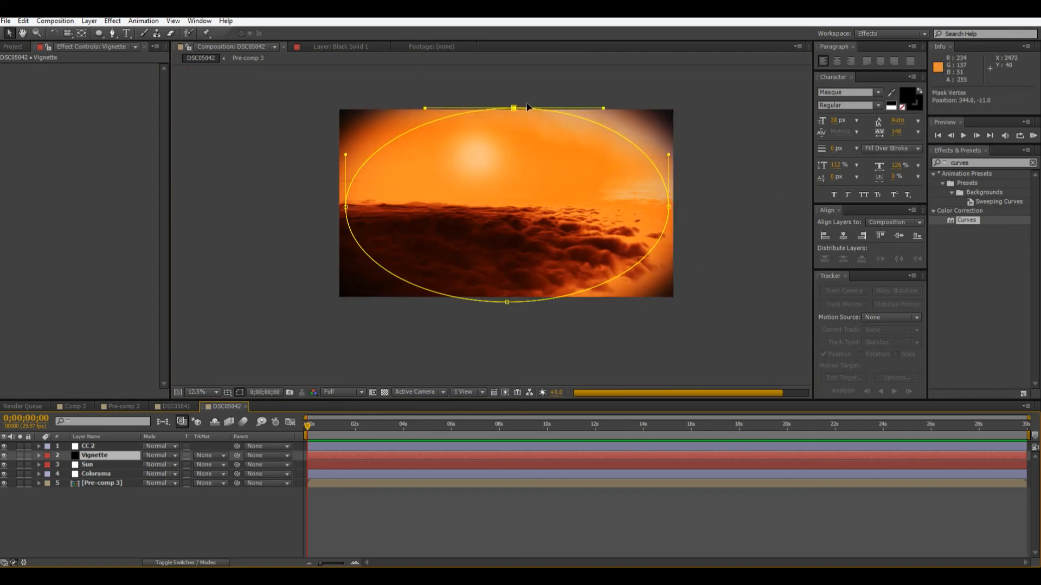
left_click_drag(514, 108, 527, 102)
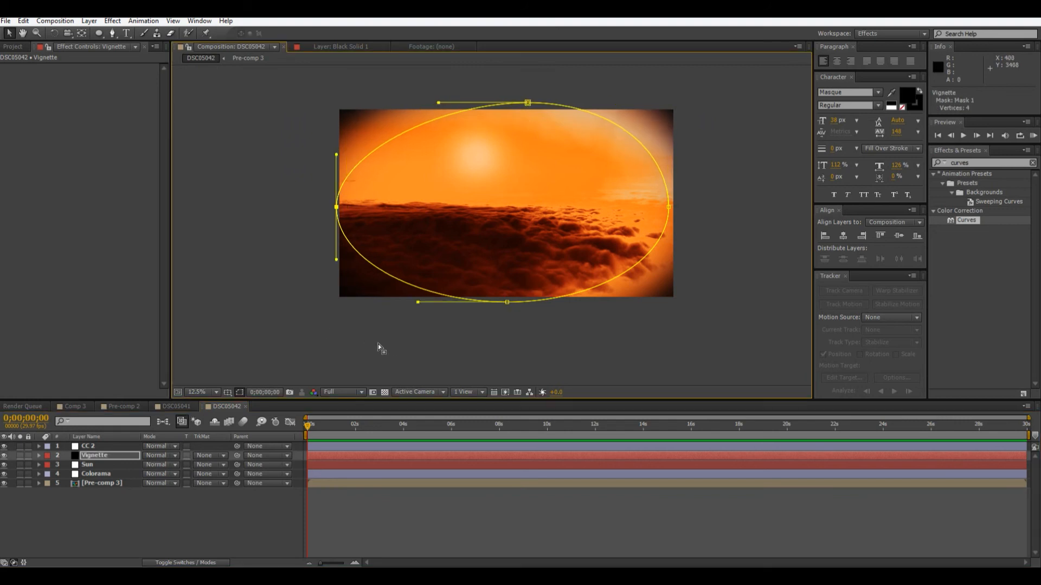
left_click(386, 343)
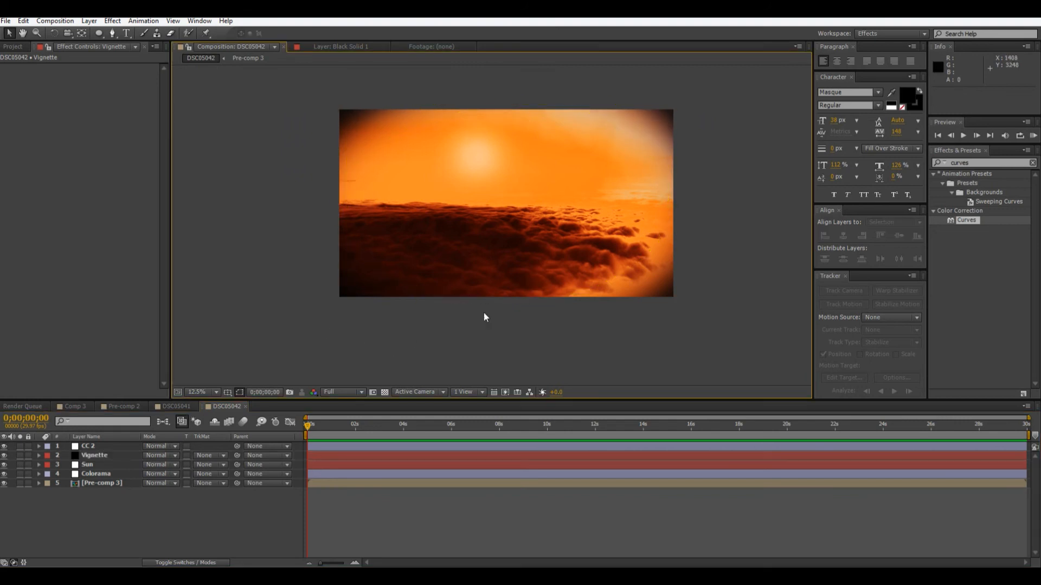
Examine the graded sky, dark clouds and vignetted corners up close.
key("period")
left_click_drag(642, 273, 742, 484)
scroll(422, 303, "up", 1)
left_click_drag(386, 256, 555, 186)
scroll(535, 320, "down", 3)
scroll(535, 321, "up", 1)
left_click_drag(469, 302, 238, 170)
scroll(466, 275, "up", 1)
left_click_drag(505, 294, 679, 385)
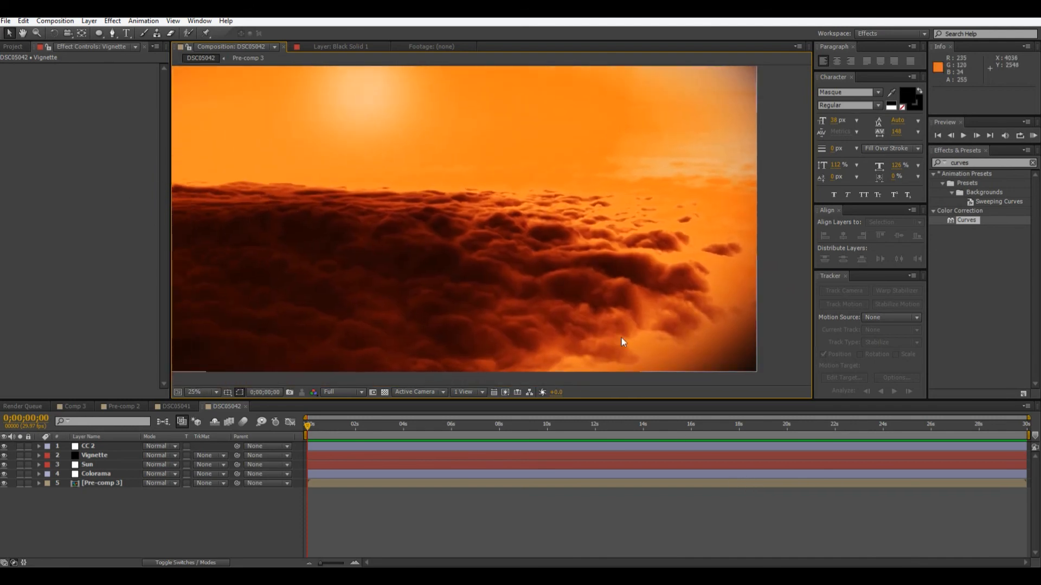
Add a new adjustment layer above CC 2 and name it Glow.
right_click(108, 527)
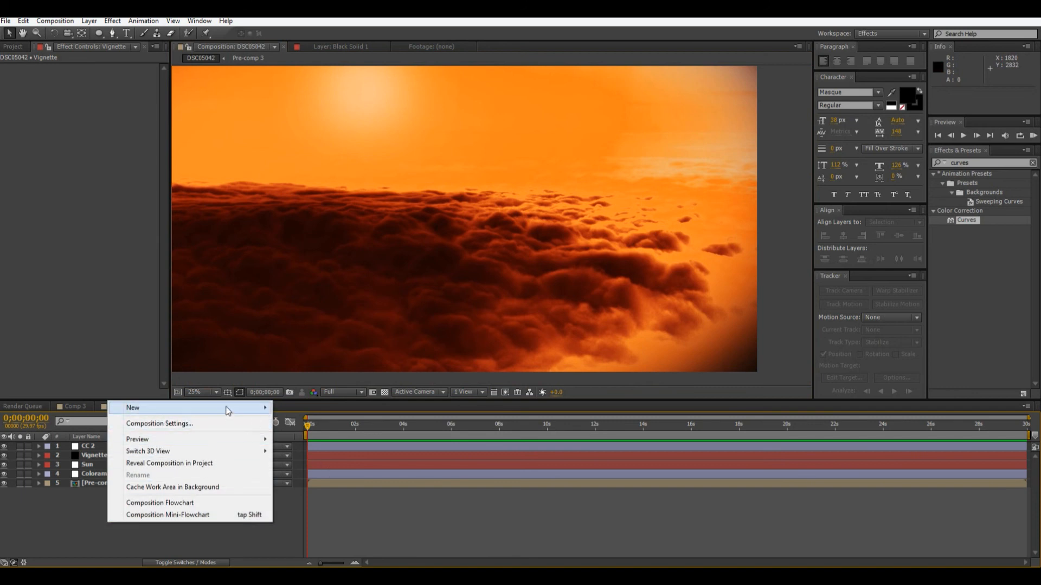
mouse_move(227, 411)
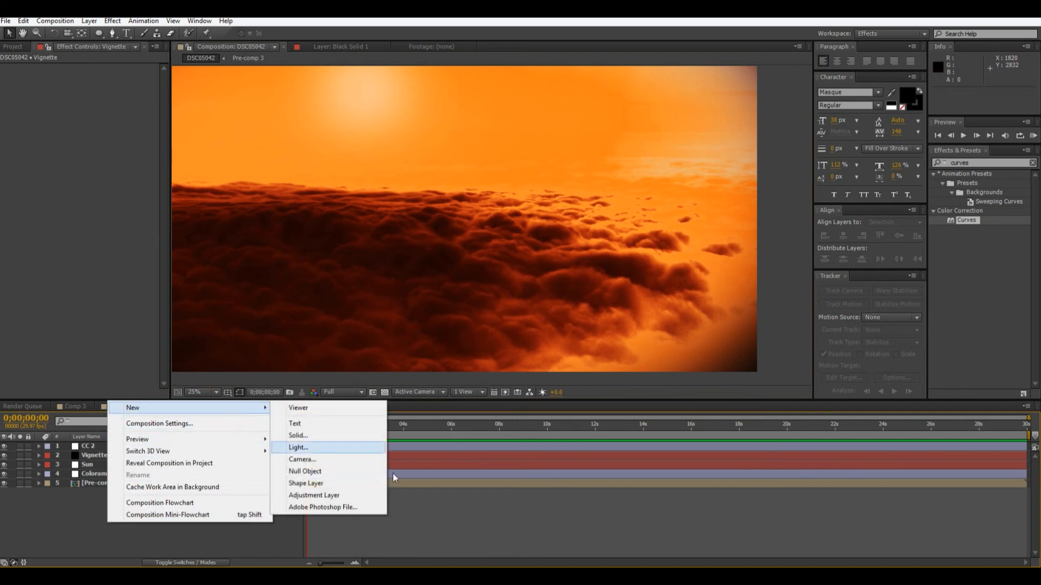
left_click(328, 496)
key("Return")
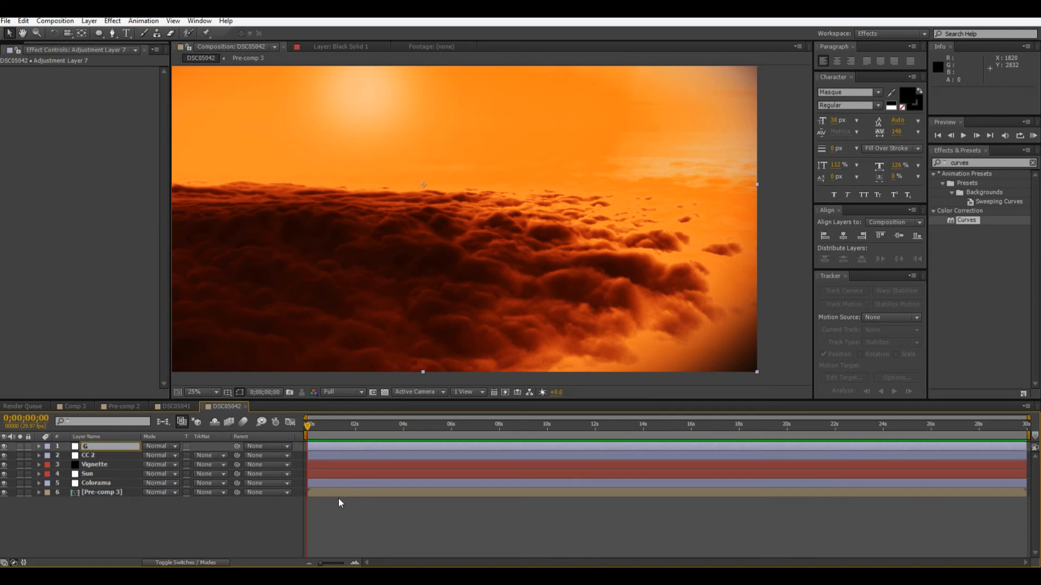
type("Glow")
key("Return")
Search the effects for glow and apply the Stylize Glow effect to the Glow layer.
left_click(991, 163)
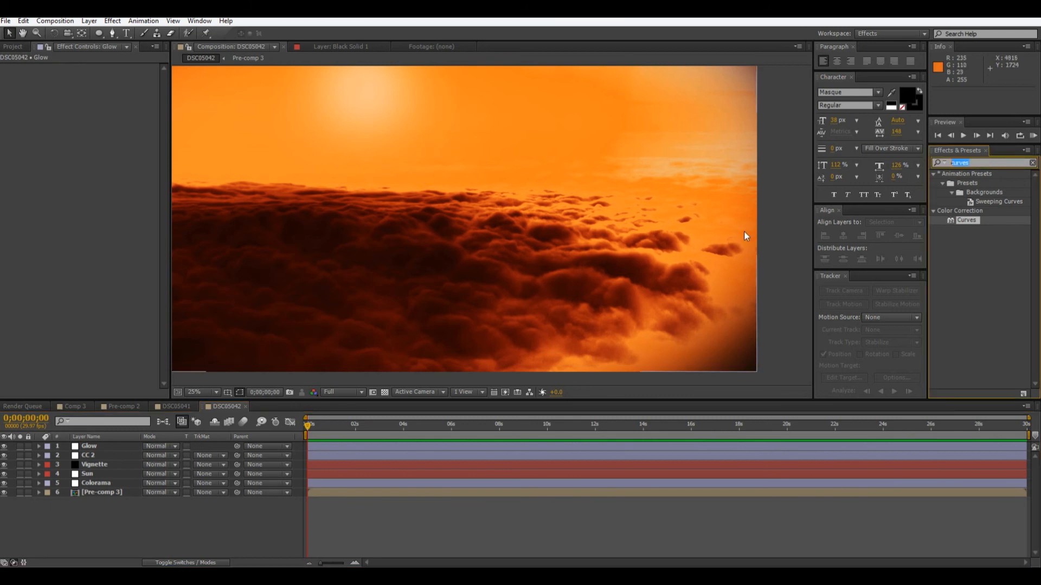
type("glow")
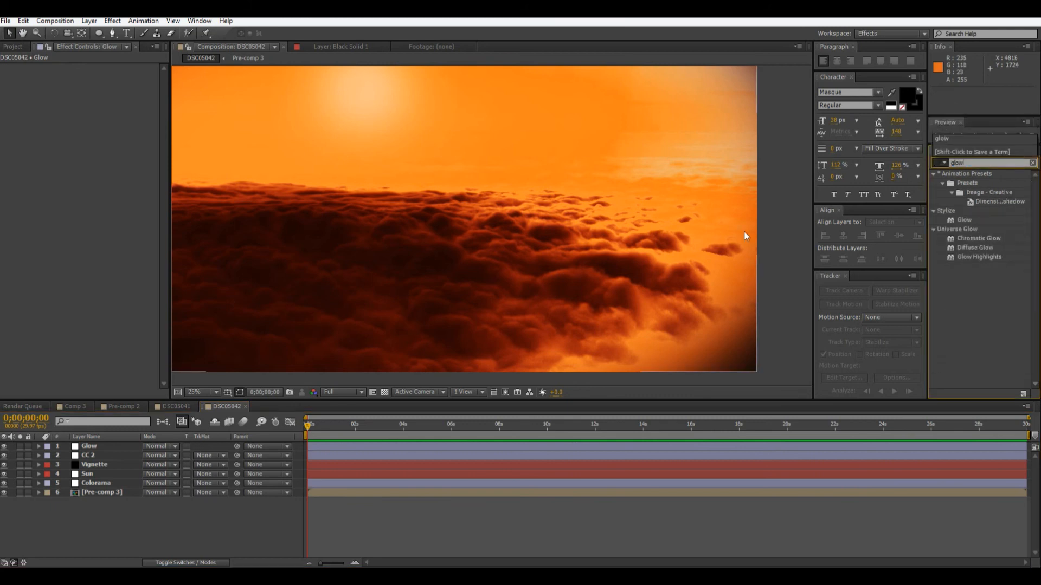
left_click_drag(965, 223, 103, 446)
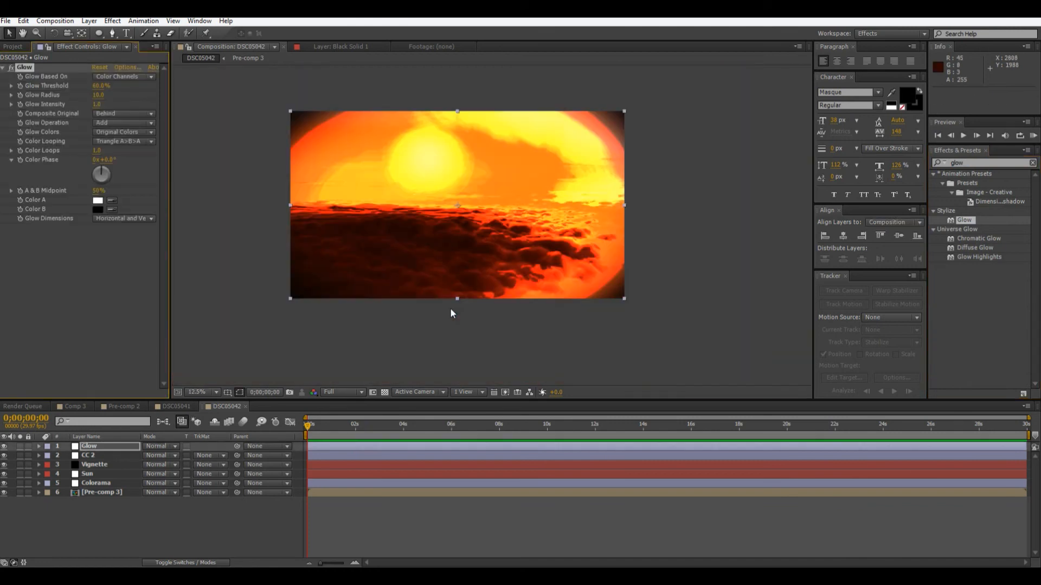
Set the Glow effect's radius to 232 and its threshold to 71.8%.
left_click_drag(100, 89, 80, 88)
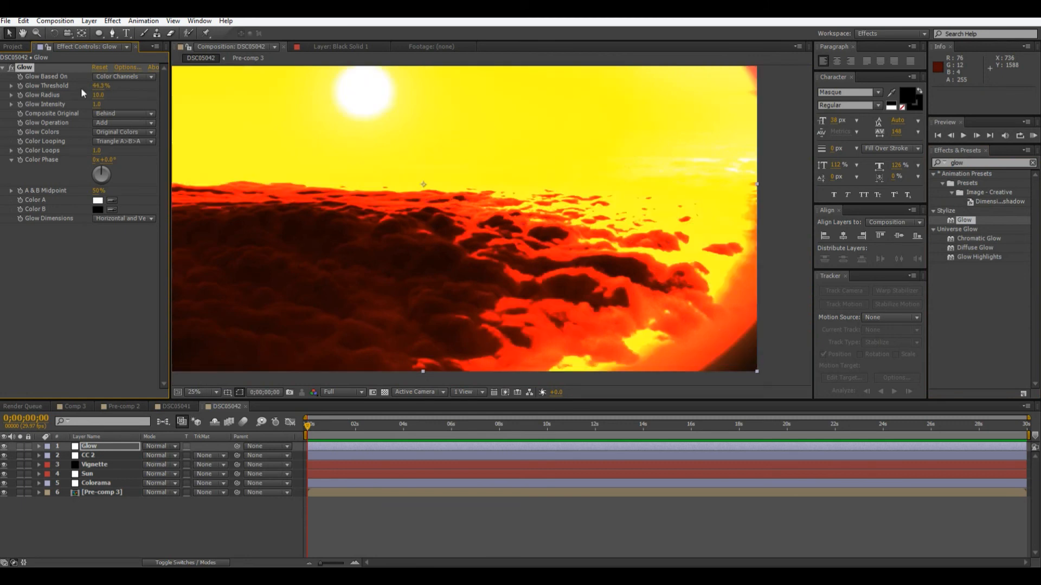
left_click_drag(98, 96, 182, 95)
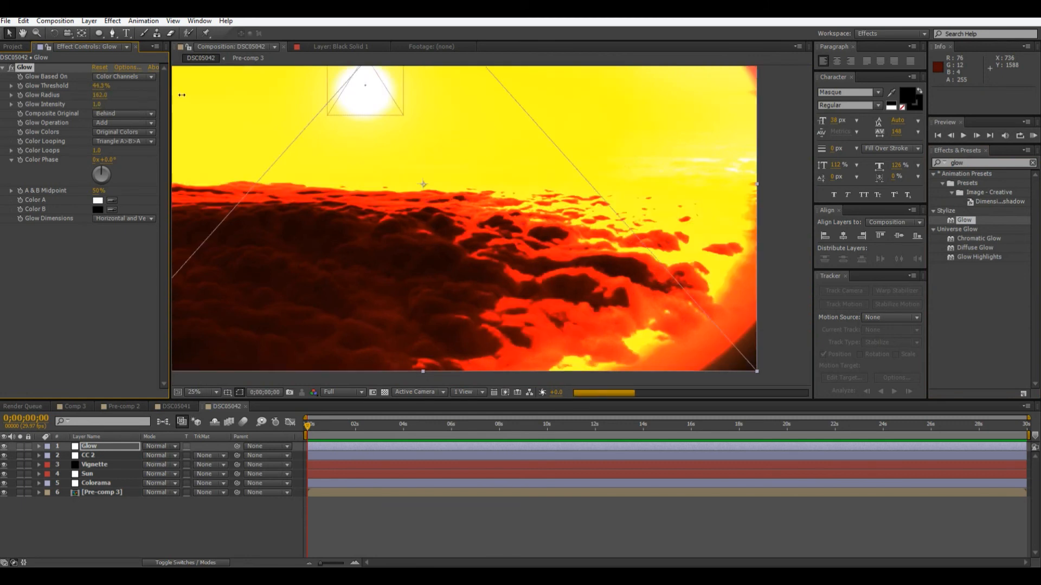
left_click_drag(181, 95, 220, 96)
left_click_drag(98, 89, 138, 100)
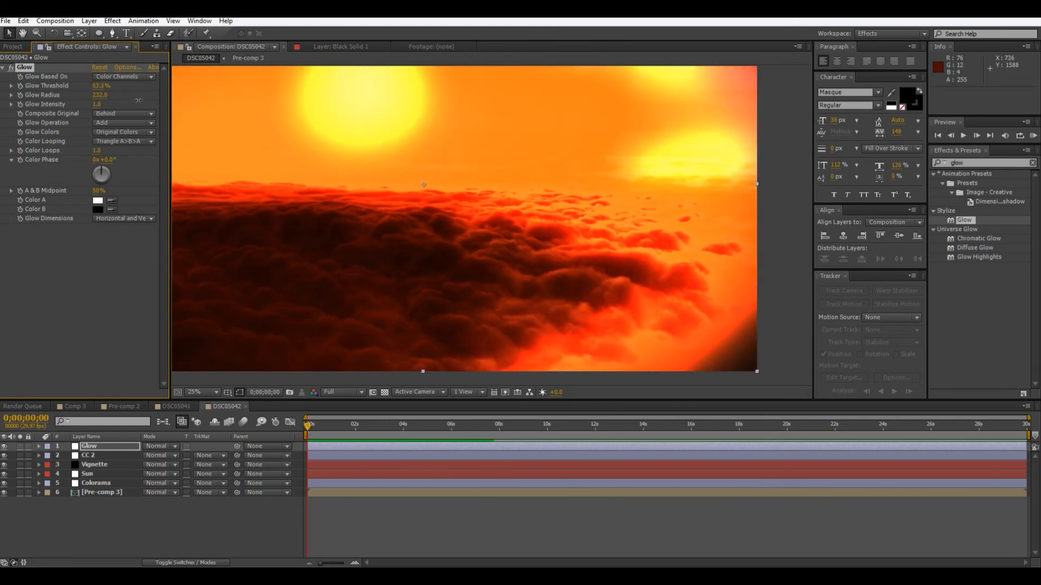
left_click_drag(143, 101, 154, 105)
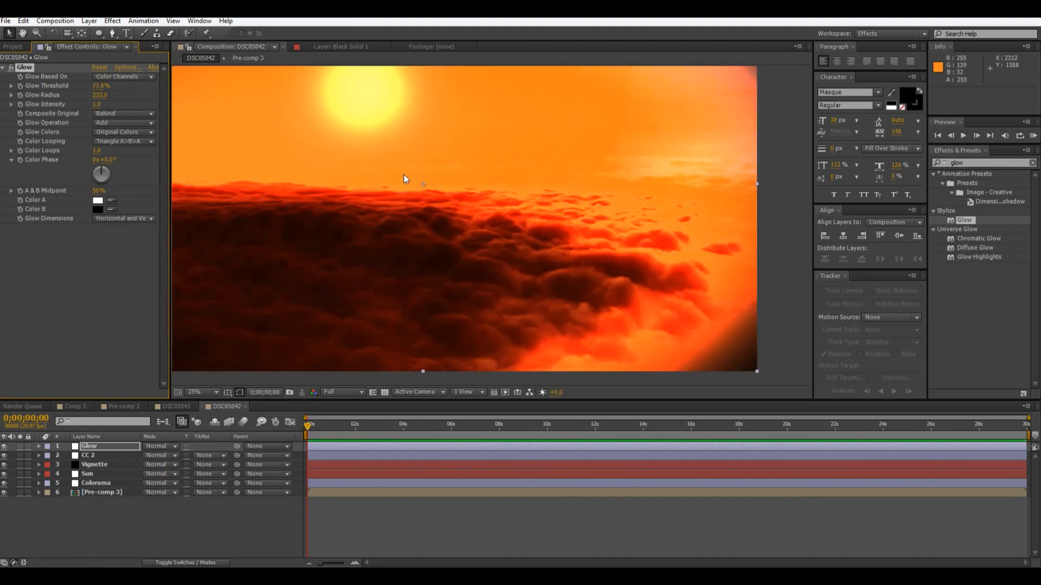
Move the Vignette layer above Glow in the stack and pull the right, upper and left points of its mask inward.
left_click_drag(451, 156, 626, 273)
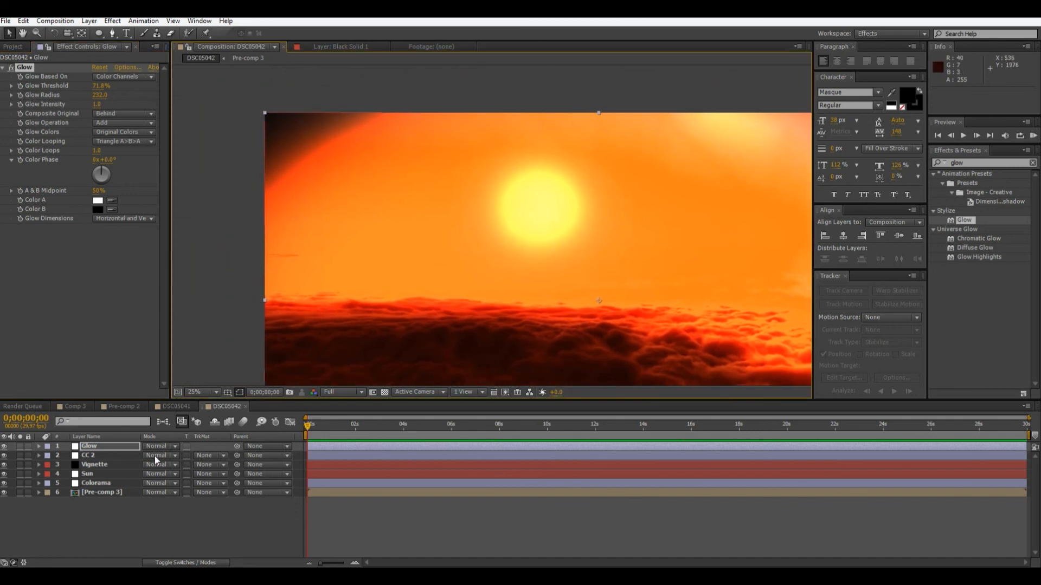
left_click_drag(93, 469, 122, 447)
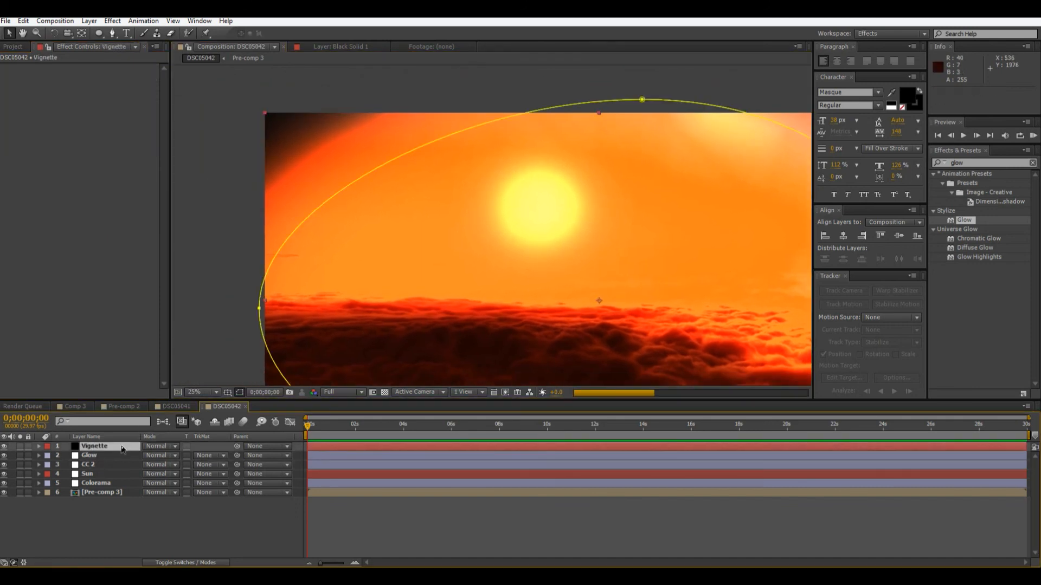
key("comma")
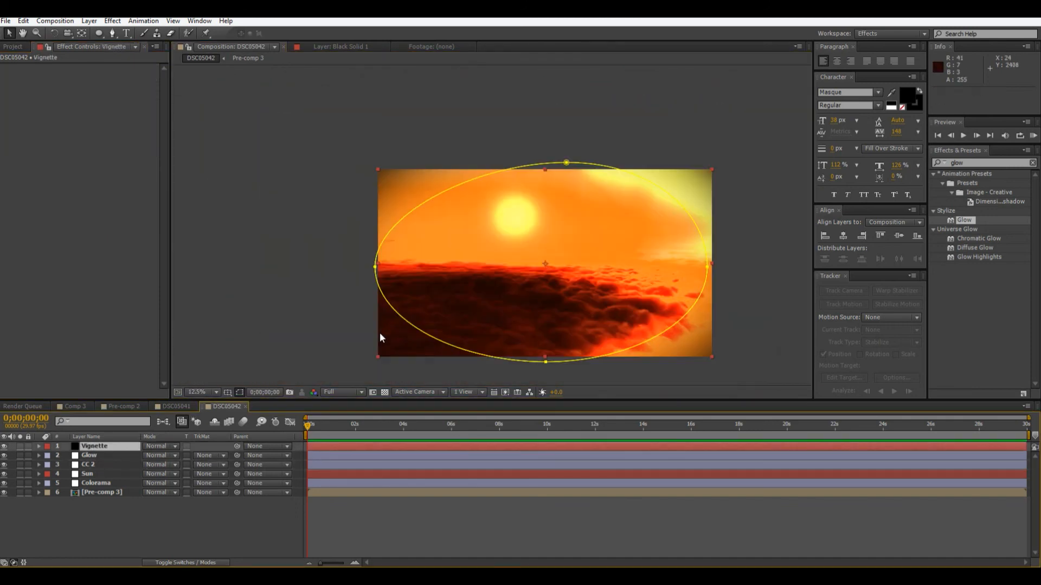
left_click_drag(708, 269, 697, 275)
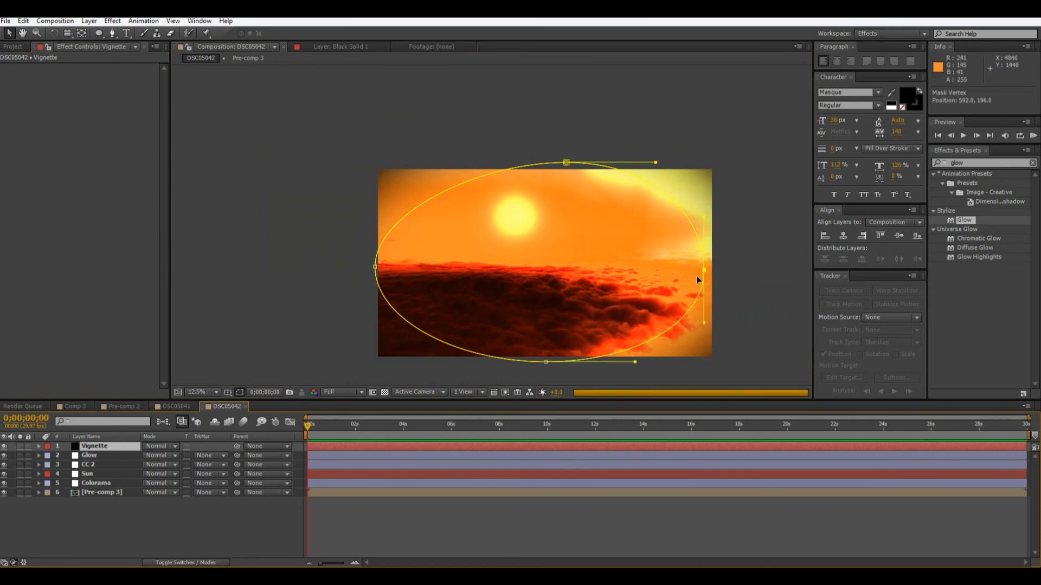
left_click_drag(697, 275, 691, 275)
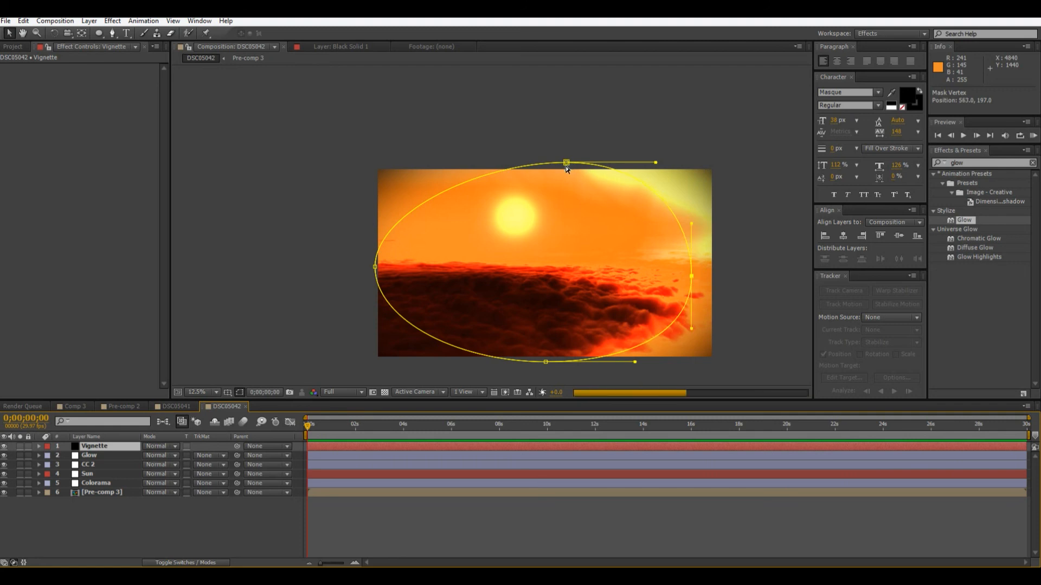
left_click_drag(565, 164, 564, 177)
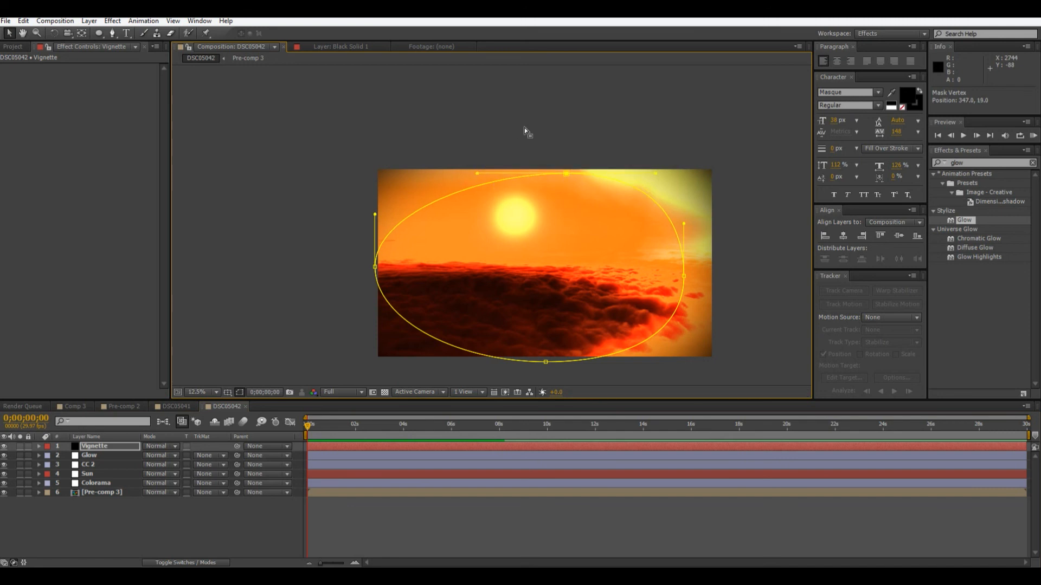
left_click(375, 268)
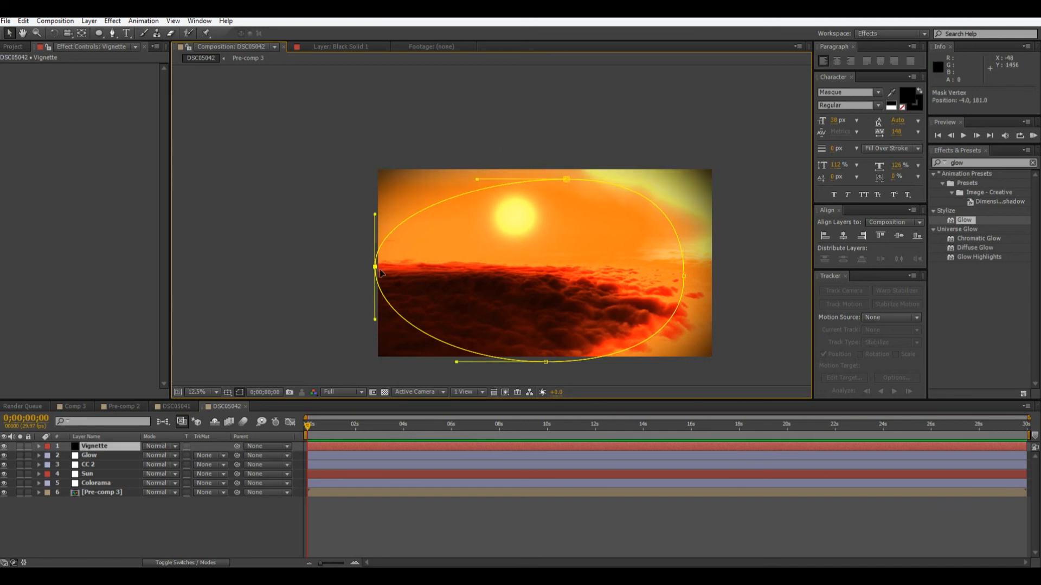
mouse_move(391, 276)
left_mouse_down()
mouse_move(410, 281)
mouse_move(401, 279)
left_mouse_up()
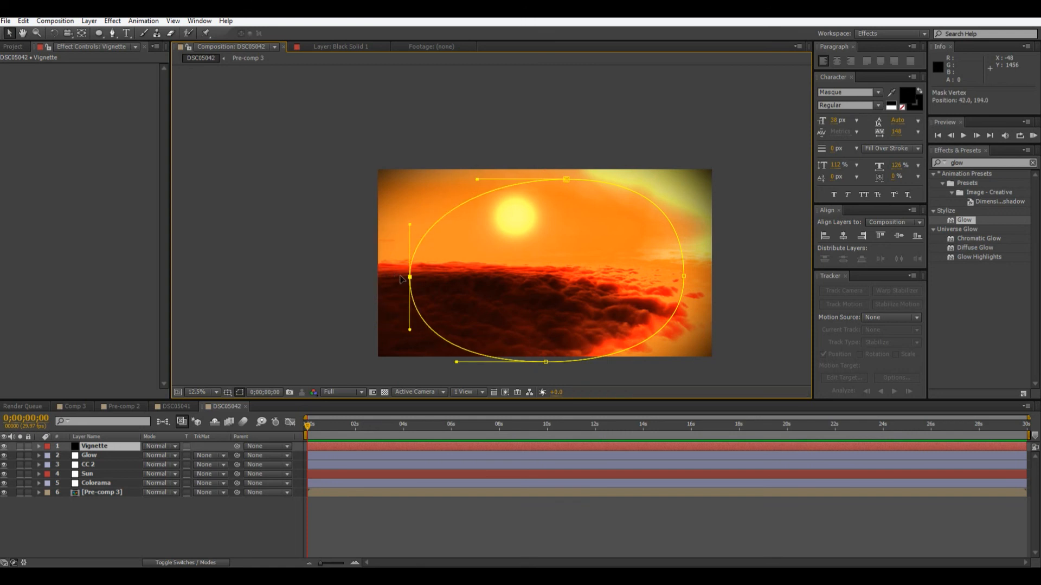
left_click(307, 301)
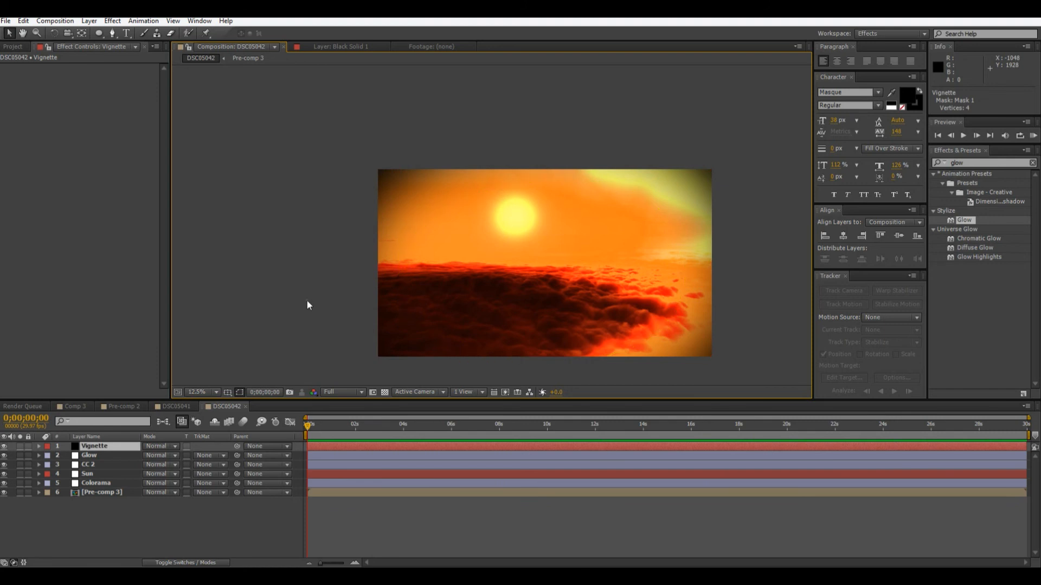
Inspect the glowing sun and clouds up close and compare the grade with the DSC05041 composition.
key("period")
left_click_drag(307, 301, 228, 169)
scroll(514, 240, "up", 2)
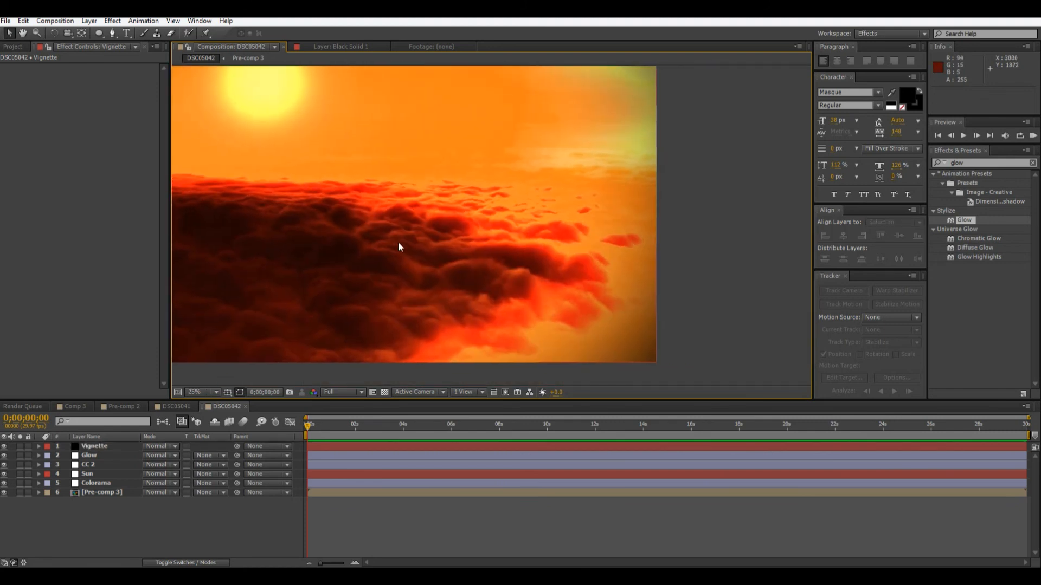
scroll(558, 254, "down", 2)
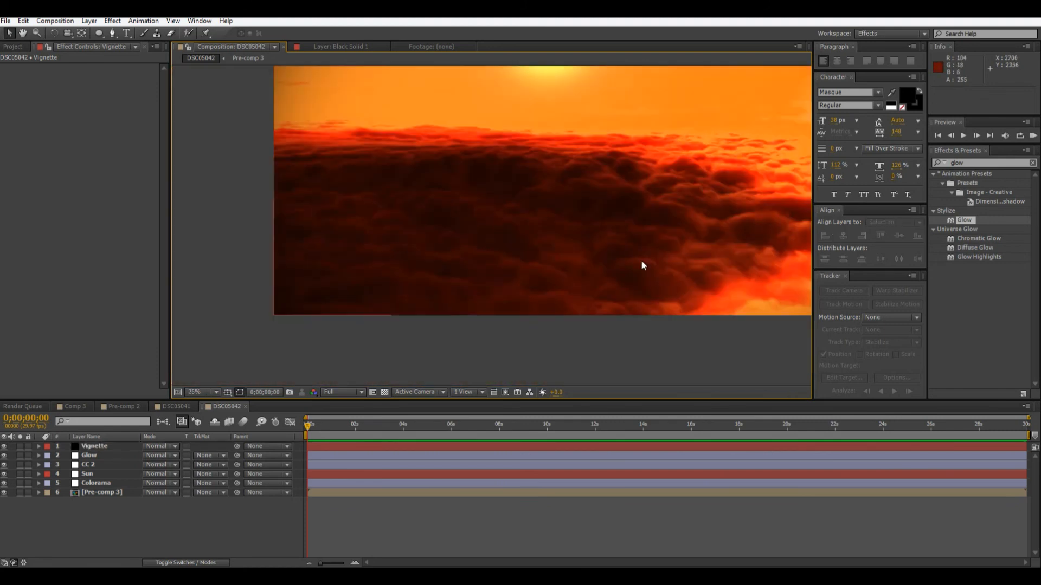
left_click(162, 408)
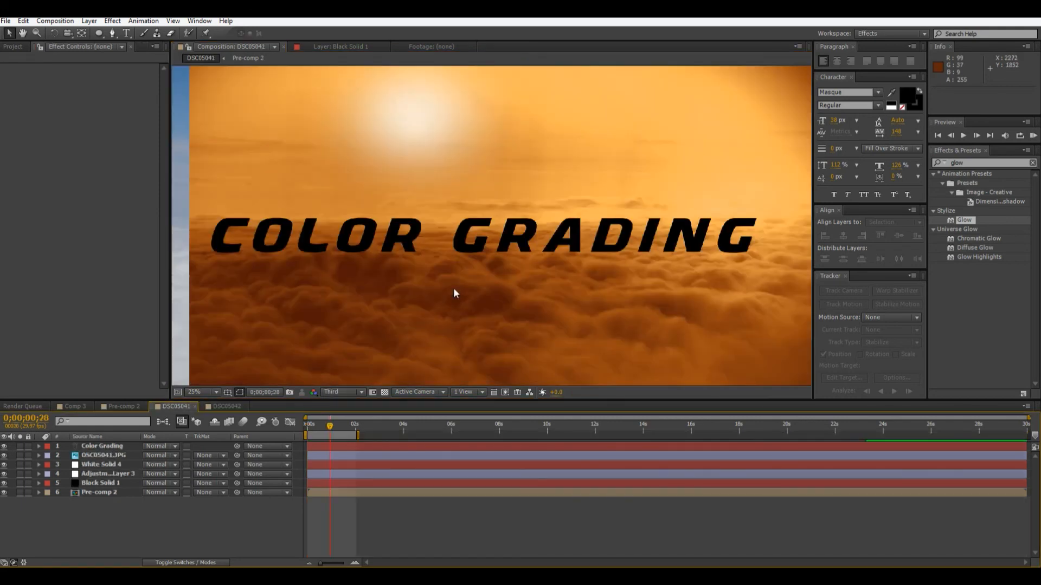
left_click_drag(454, 292, 358, 249)
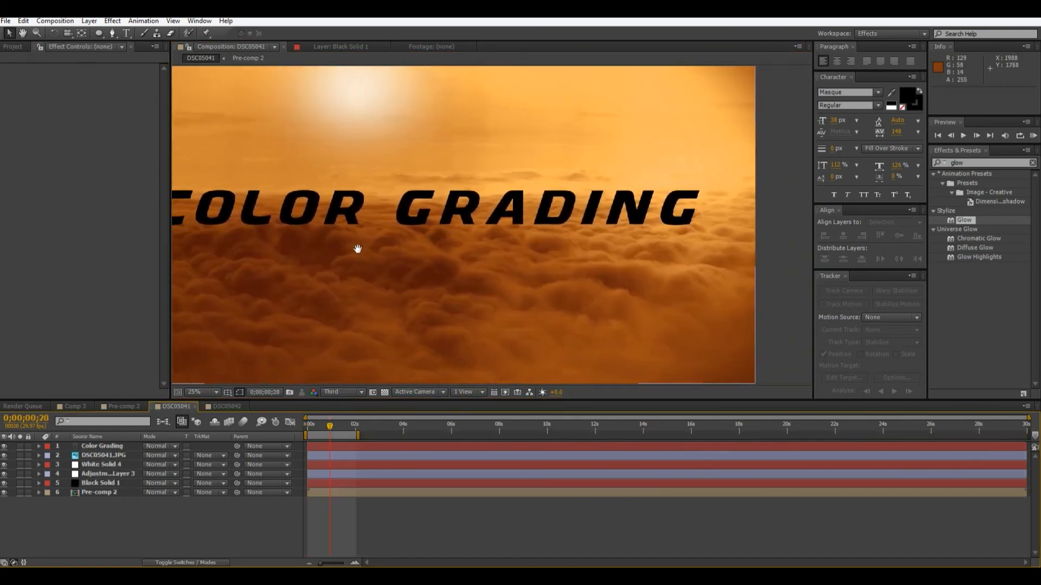
left_click(205, 407)
scroll(479, 300, "up", 1)
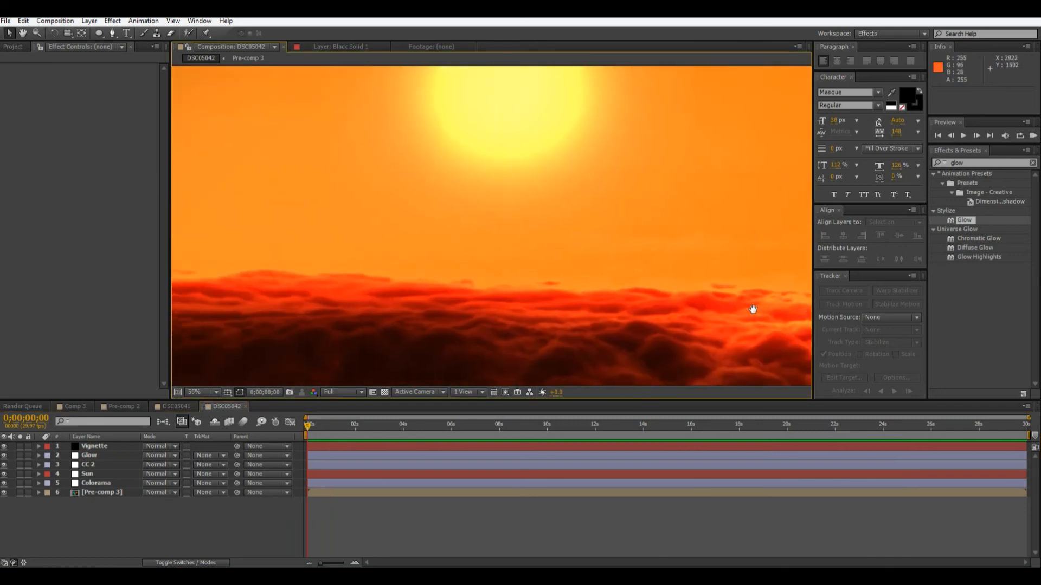
left_click_drag(753, 309, 749, 373)
scroll(629, 261, "up", 2)
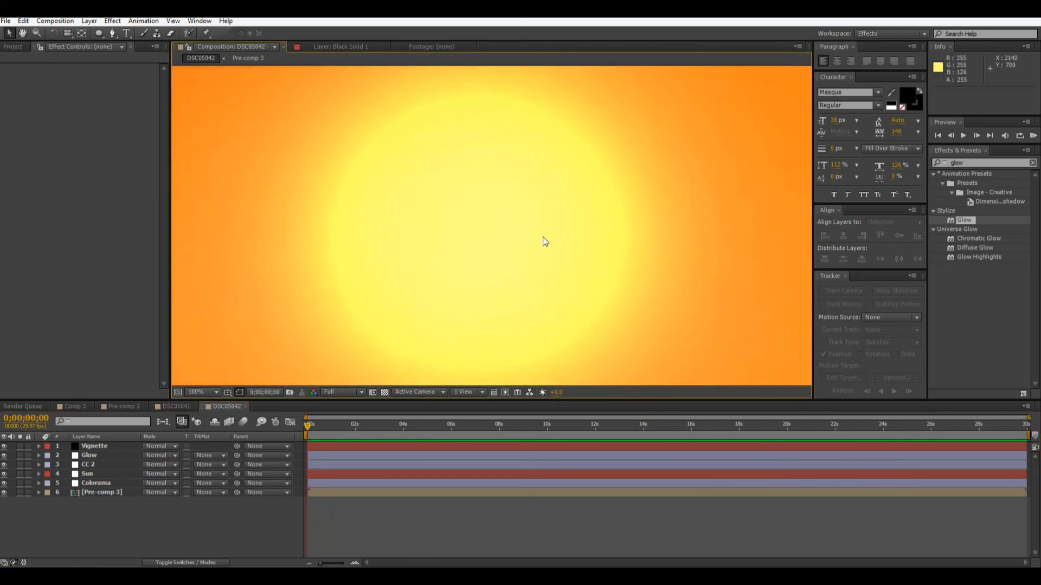
scroll(554, 272, "down", 3)
scroll(554, 272, "up", 1)
left_click_drag(547, 284, 489, 172)
left_click(180, 402)
scroll(379, 287, "down", 1)
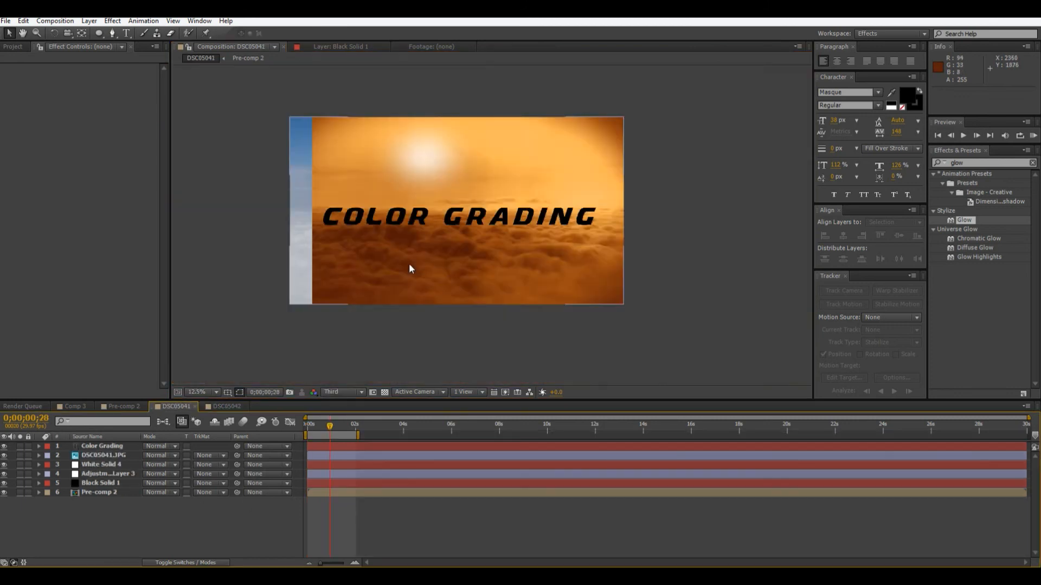
scroll(409, 263, "up", 1)
left_click_drag(467, 249, 424, 273)
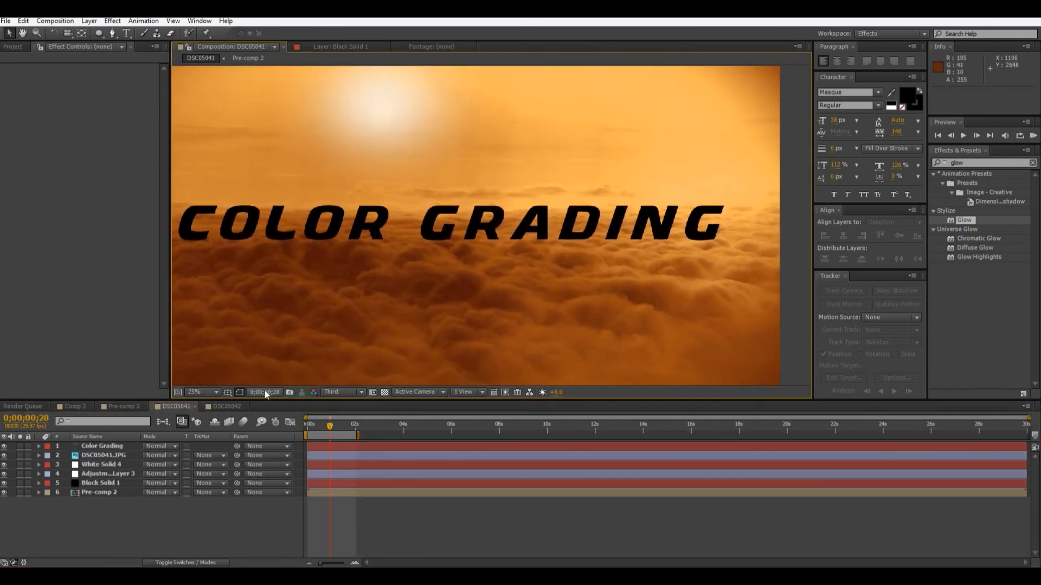
left_click(234, 407)
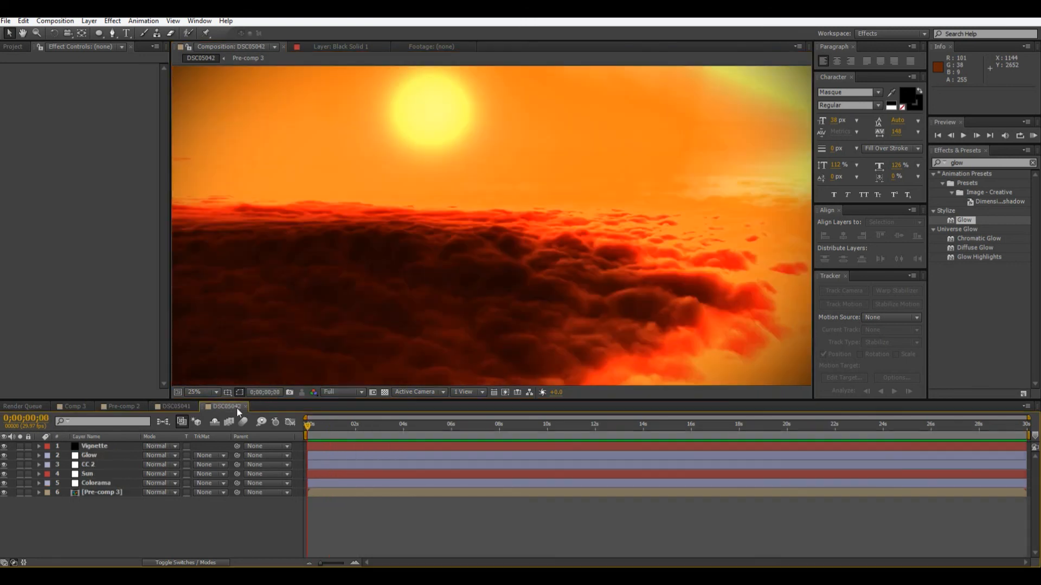
In Pre-comp 3, hide the Blur layer and disable the Clouds layer's Curves and Black & White effects to view the original photo.
double_click(111, 492)
left_click(4, 446)
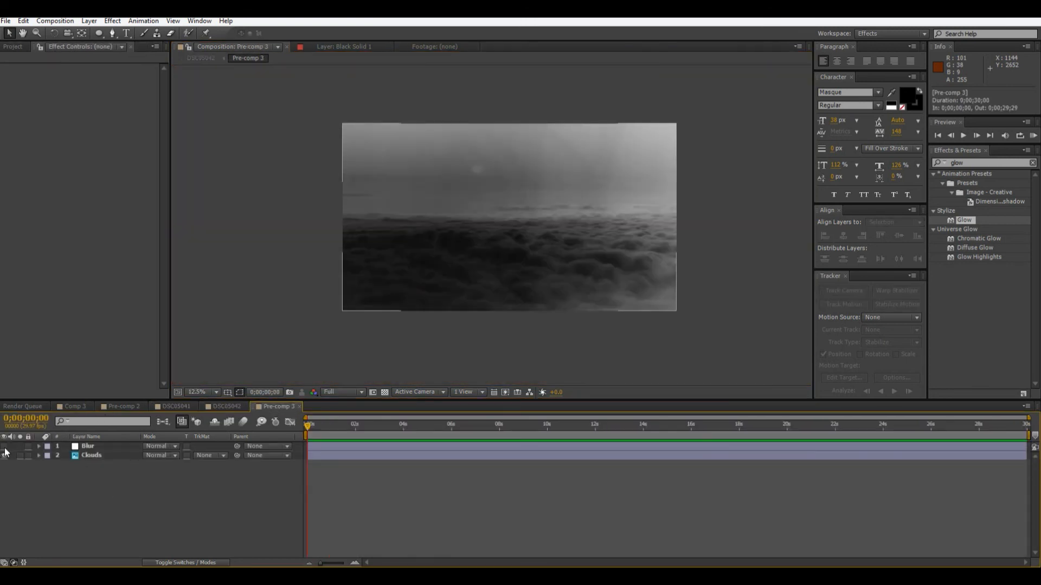
left_click(112, 456)
left_click(11, 67)
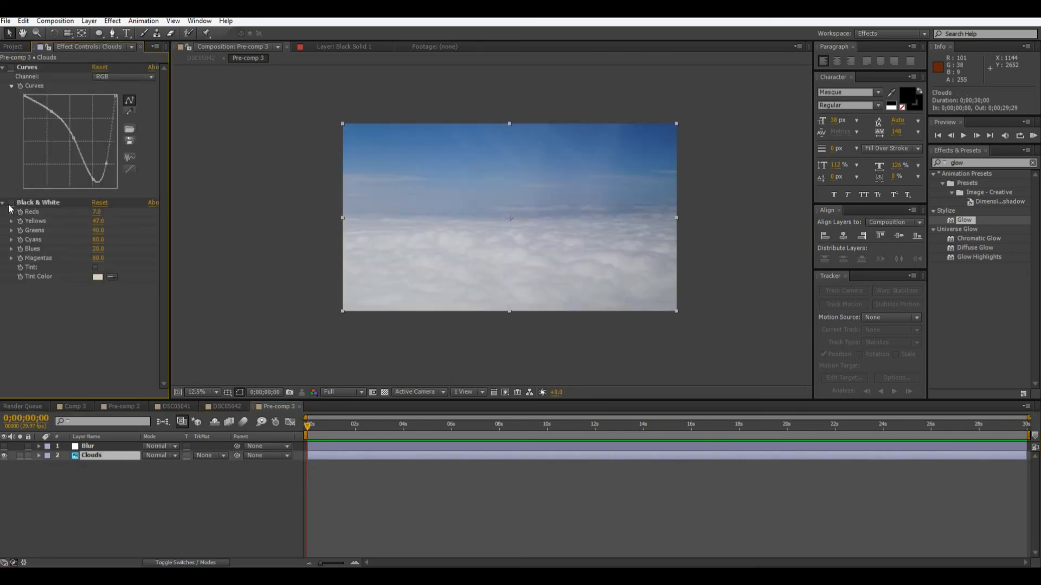
left_click(224, 406)
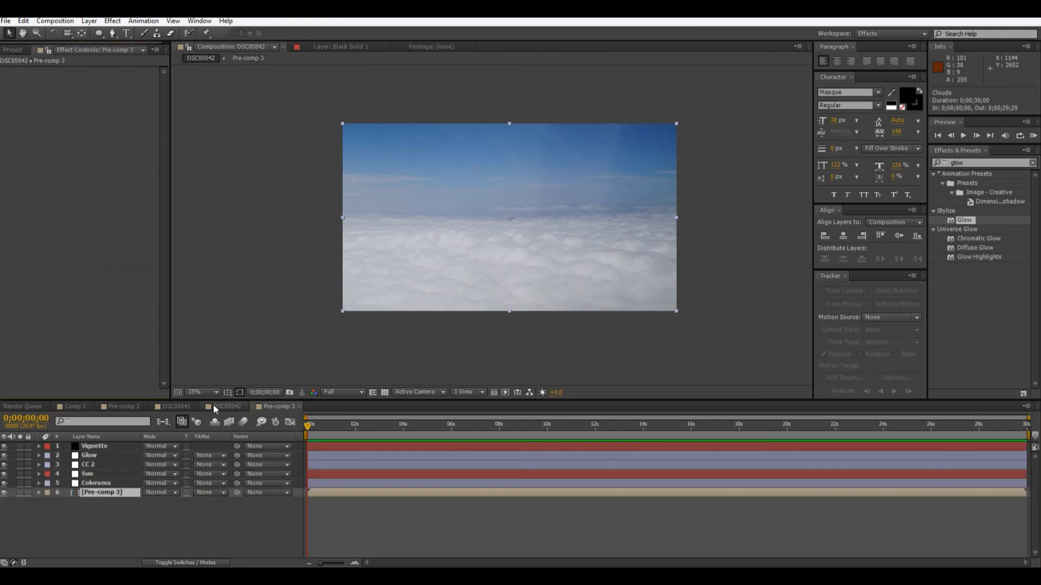
left_click(268, 408)
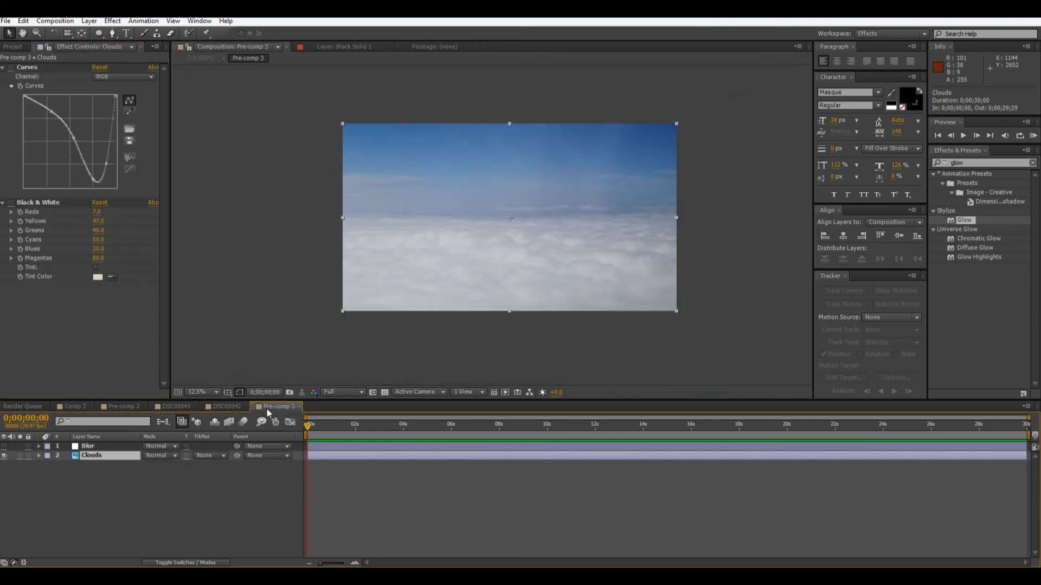
Re-enable the Clouds layer's Black & White and Curves effects and return to the DSC05042 composition.
left_click(10, 202)
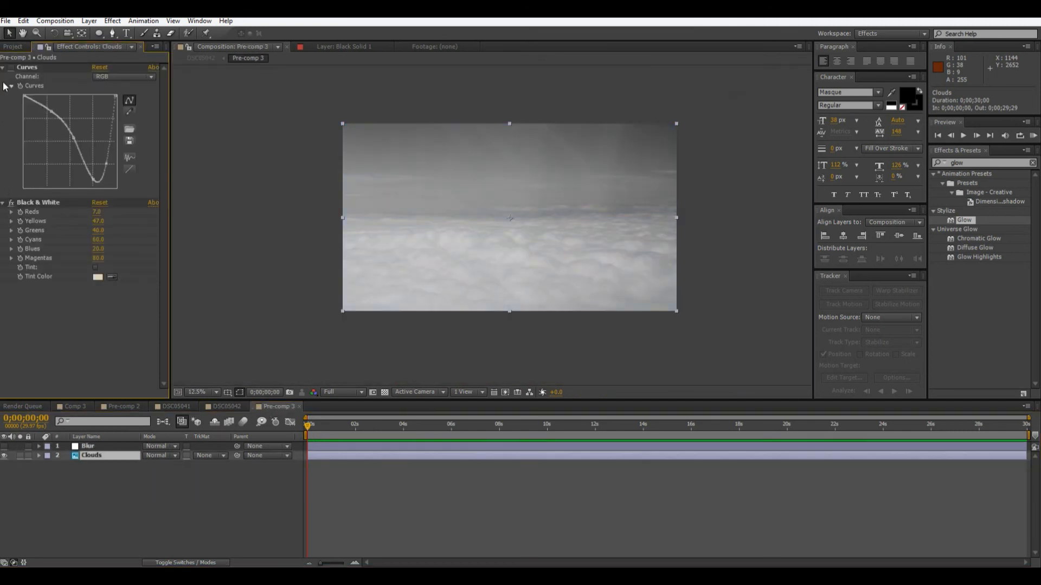
left_click(10, 68)
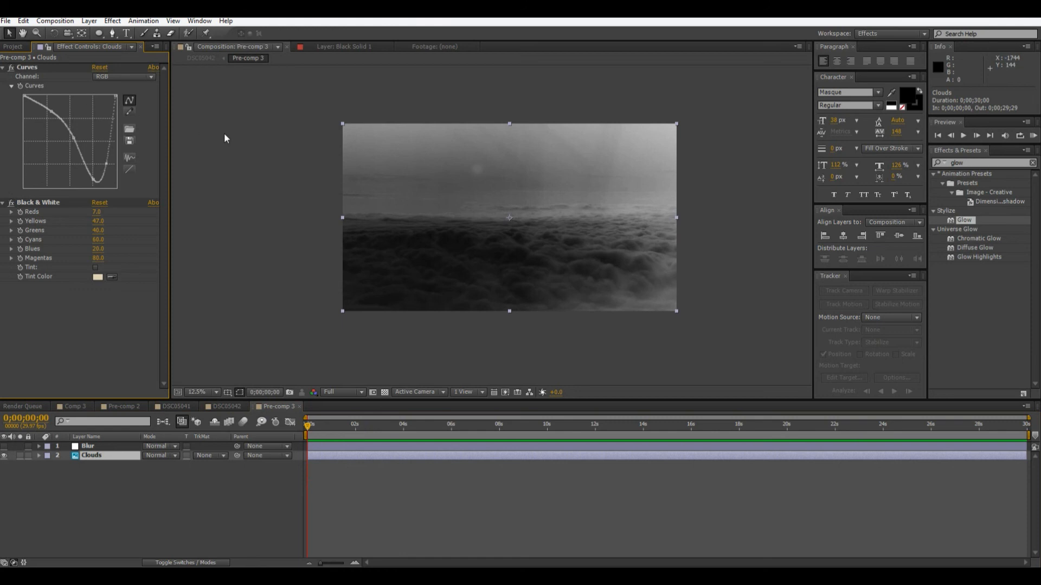
left_click(235, 408)
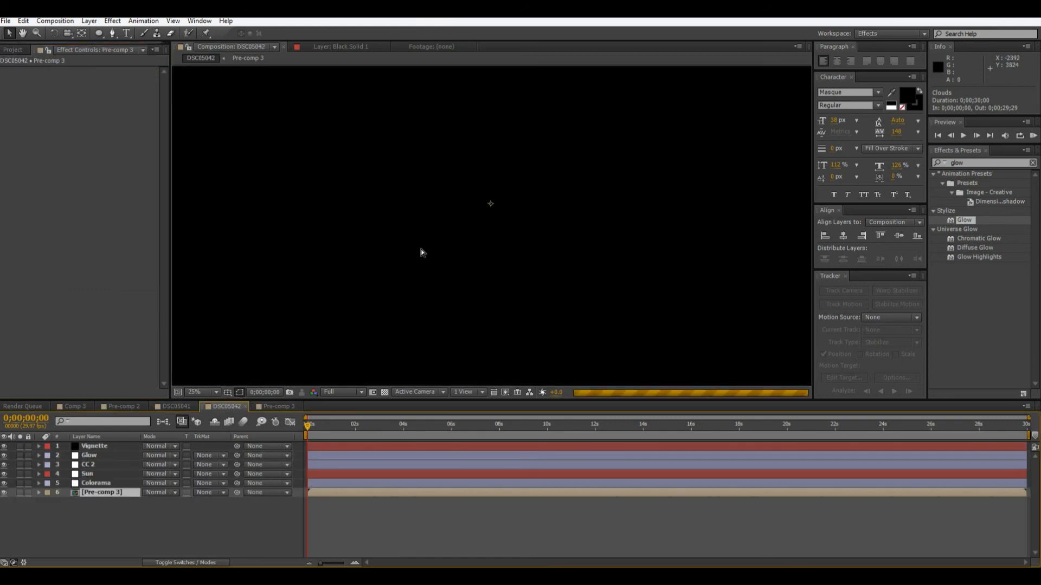